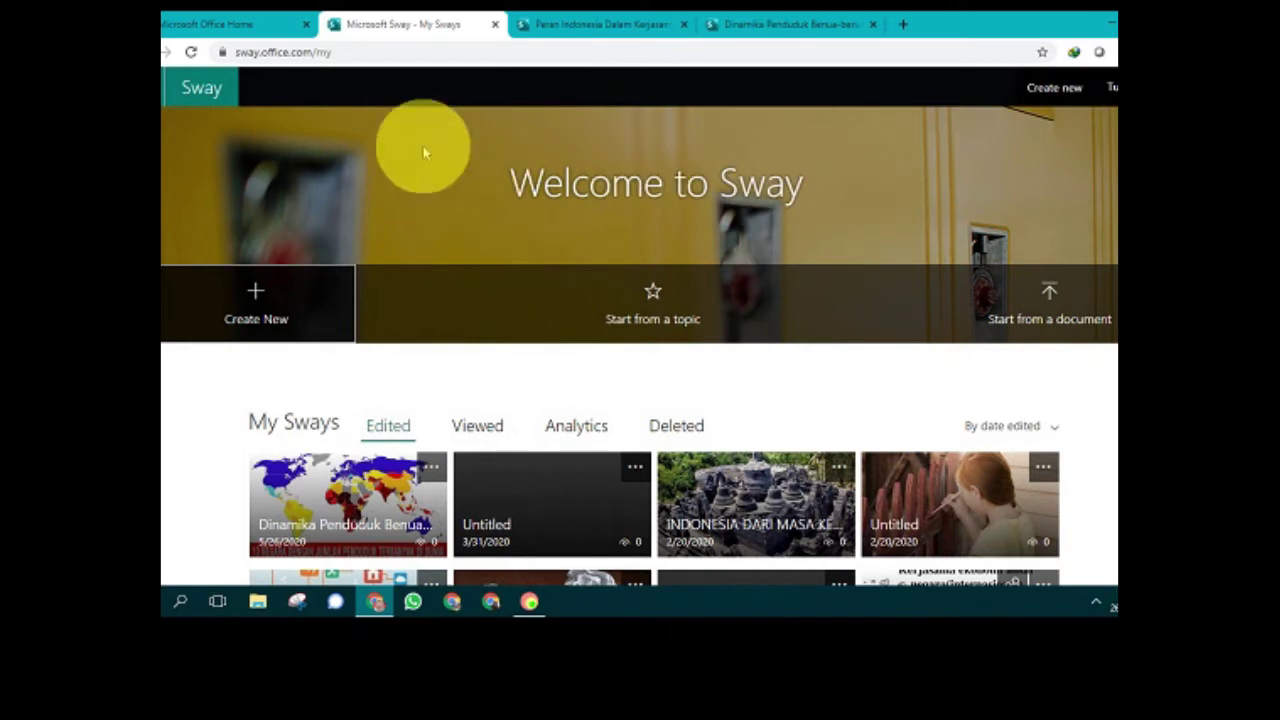
Step: Look over the Office 365 home page, the My Sways page and the example Sway about Indonesia's role in economic cooperation
{"action": "left_click", "coordinate": [178, 28]}
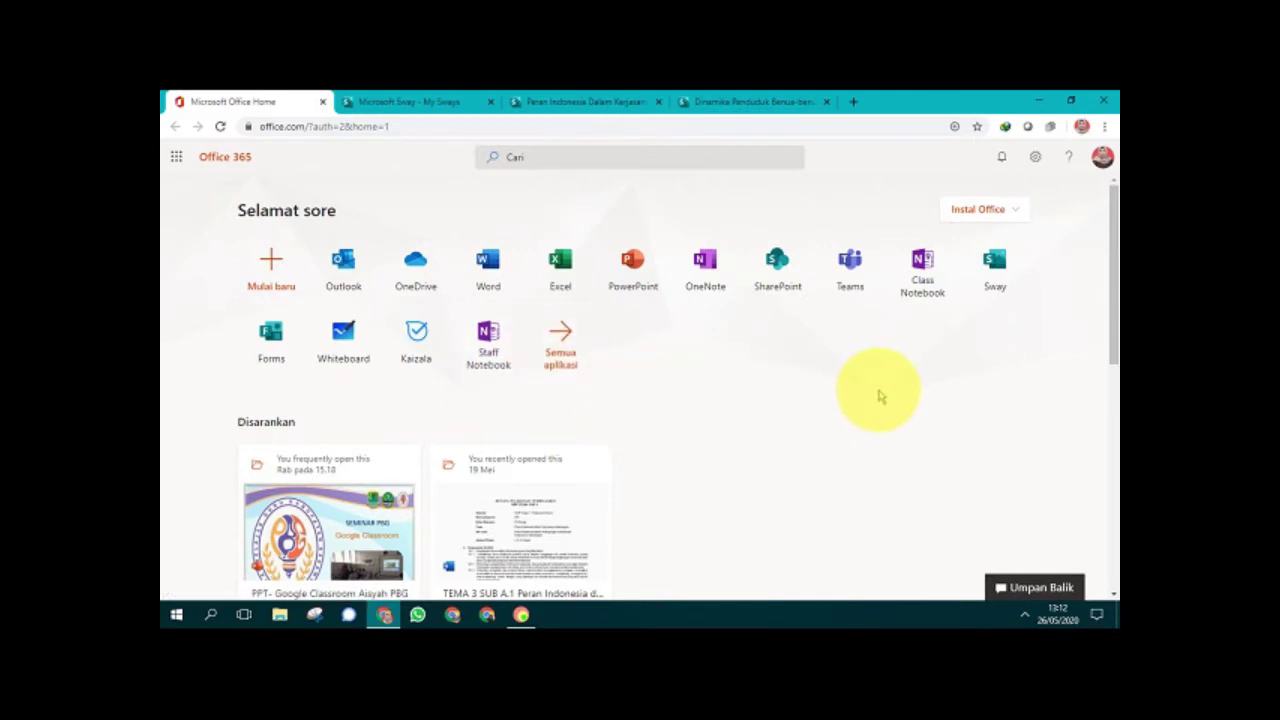
{"action": "left_click", "coordinate": [400, 103]}
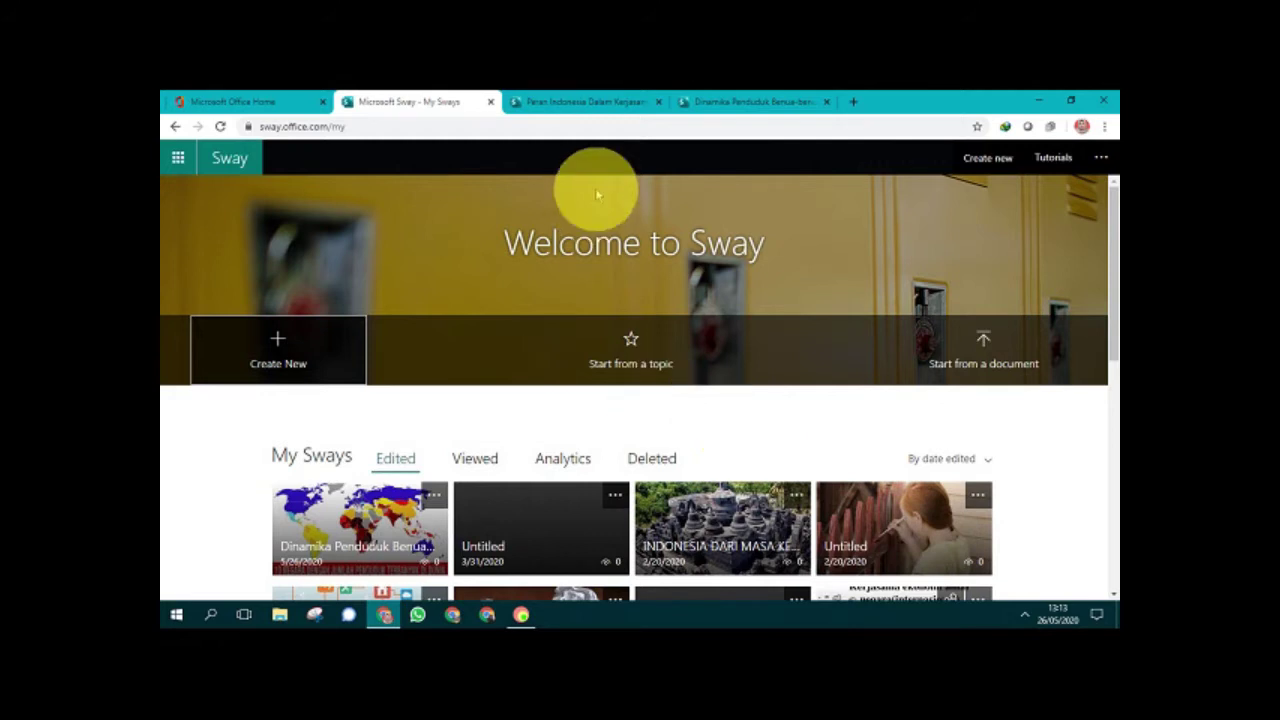
{"action": "left_click", "coordinate": [575, 102]}
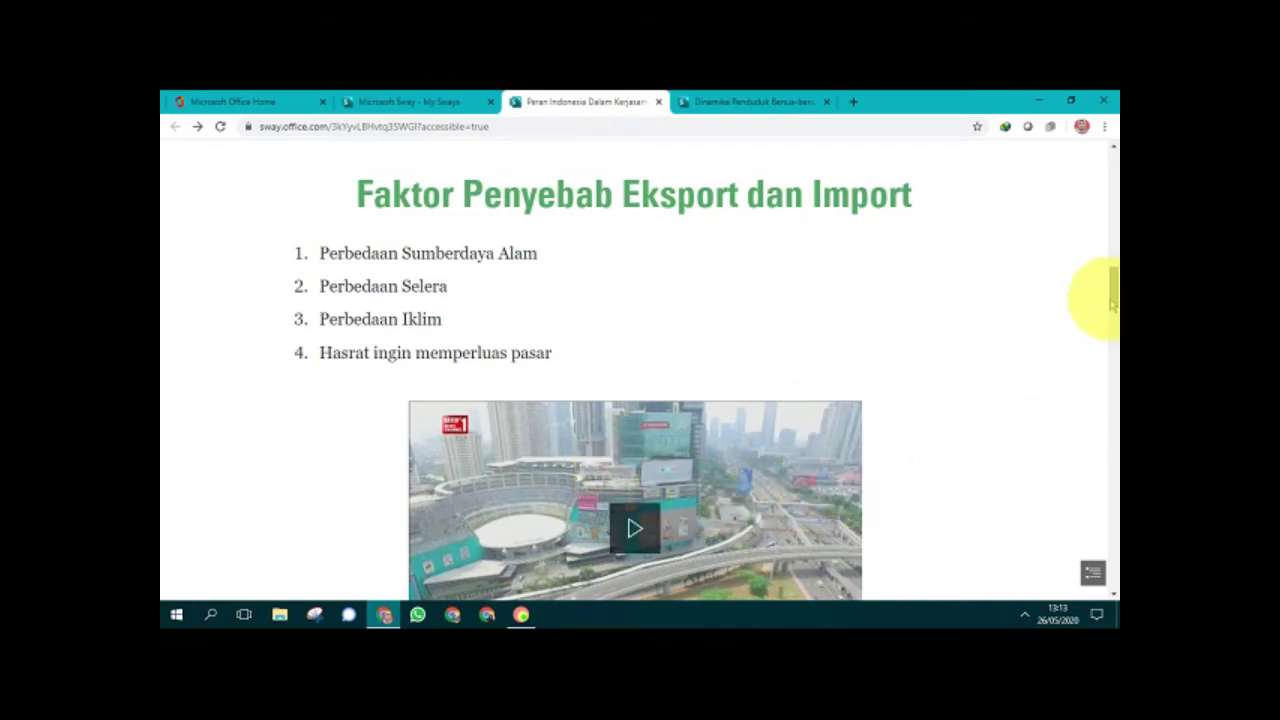
{"action": "left_click_drag", "start_coordinate": [1110, 290], "coordinate": [1113, 165]}
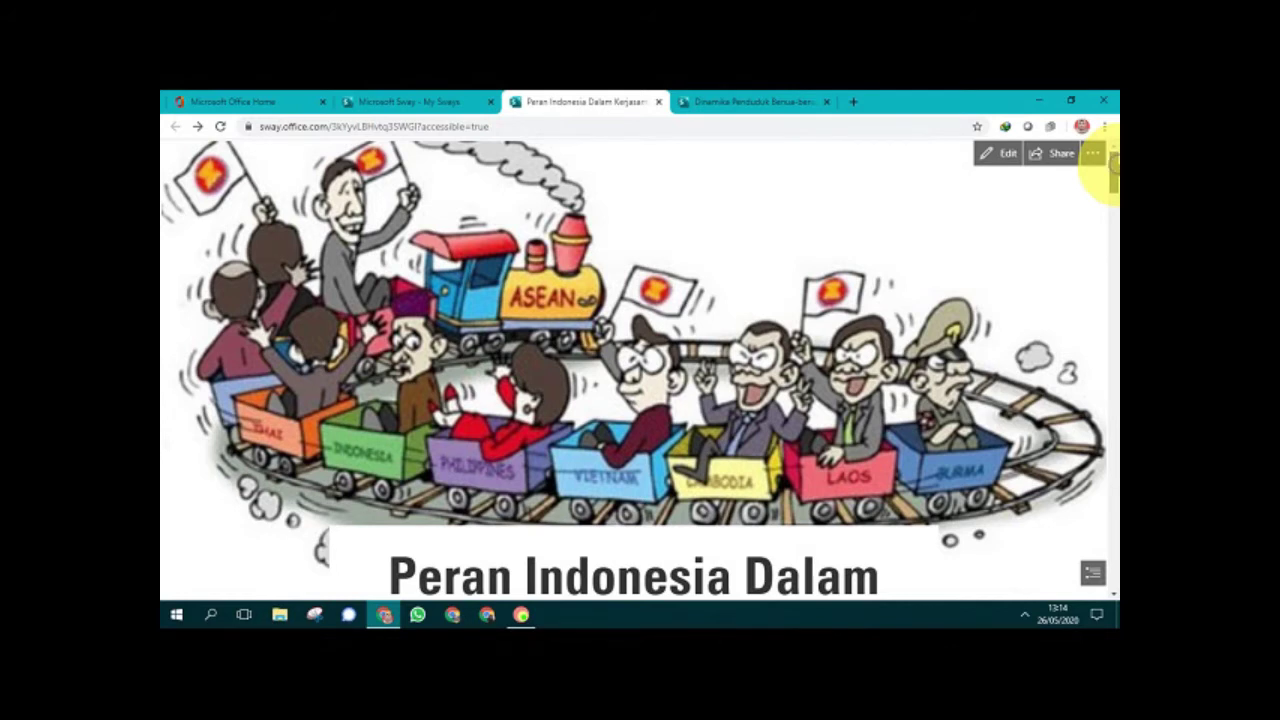
{"action": "scroll", "coordinate": [1108, 175], "scroll_direction": "down", "scroll_amount": 5}
{"action": "scroll", "coordinate": [1090, 135], "scroll_direction": "up", "scroll_amount": 5}
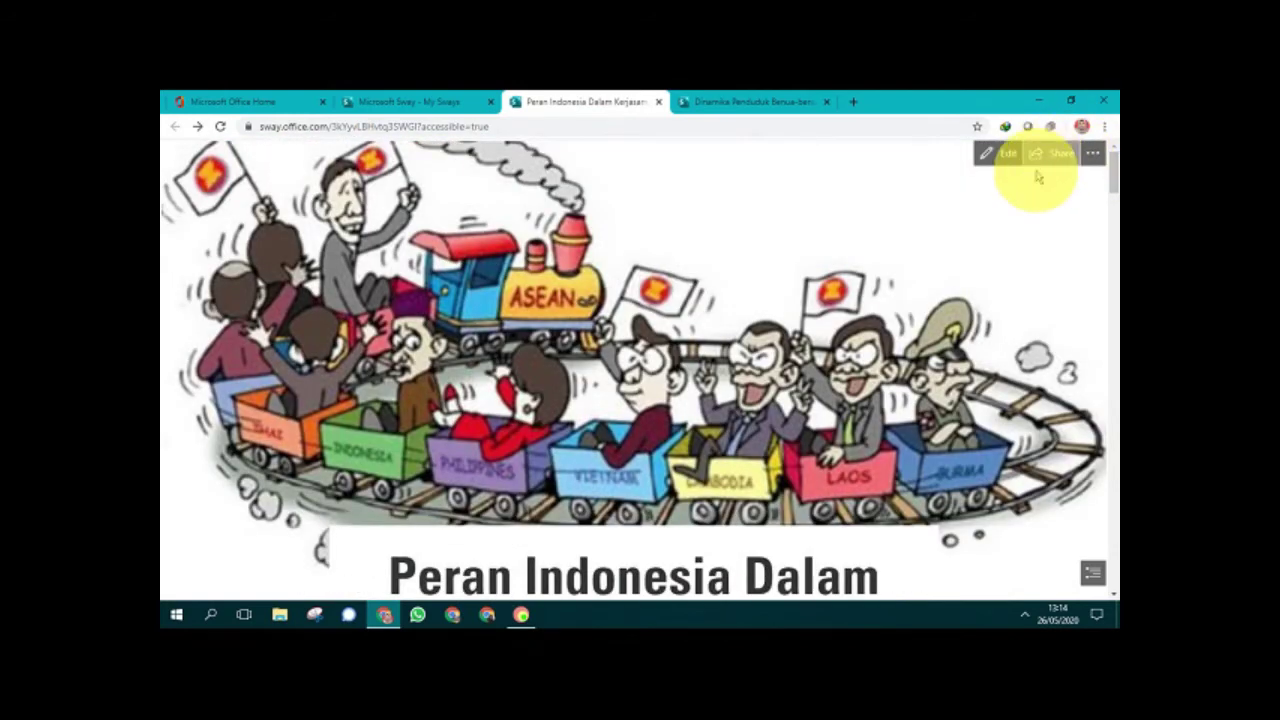
Step: Review the example Sway "Dinamika Penduduk Benua-benua di Dunia" and close both example Sways
{"action": "left_click", "coordinate": [735, 104]}
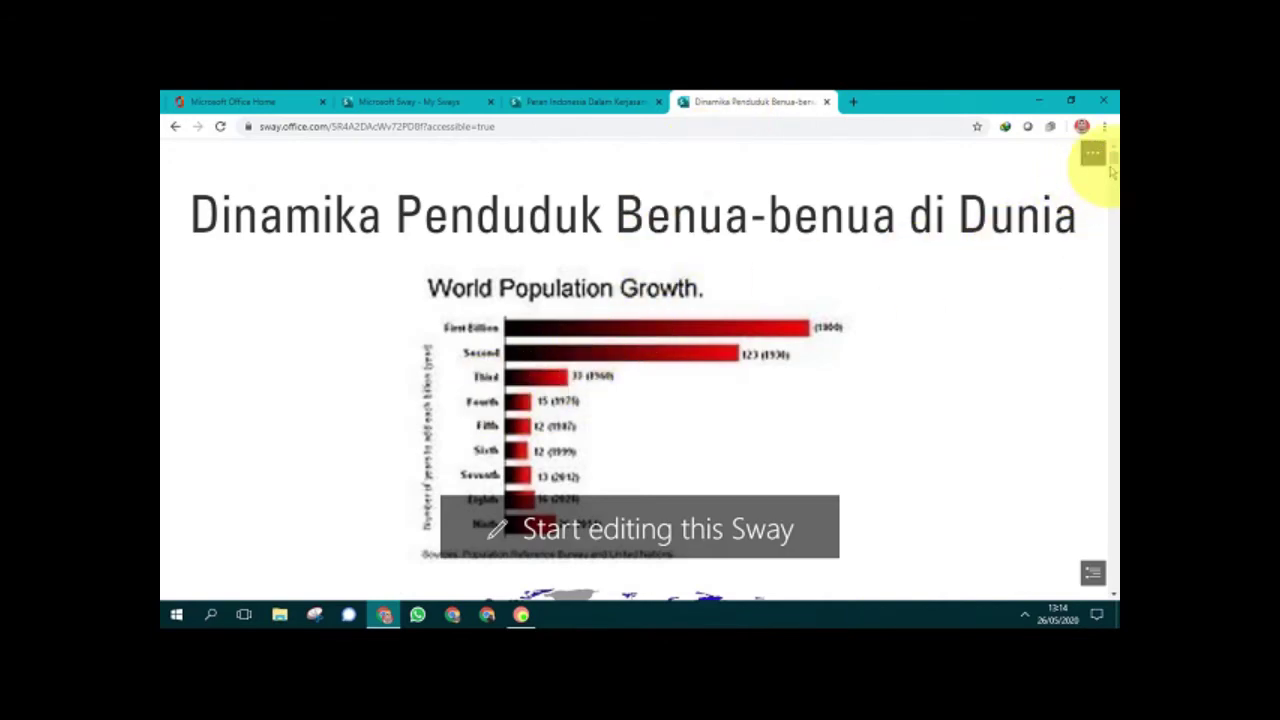
{"action": "mouse_move", "coordinate": [1114, 158]}
{"action": "left_mouse_down"}
{"action": "mouse_move", "coordinate": [1114, 380]}
{"action": "mouse_move", "coordinate": [1113, 163]}
{"action": "left_mouse_up"}
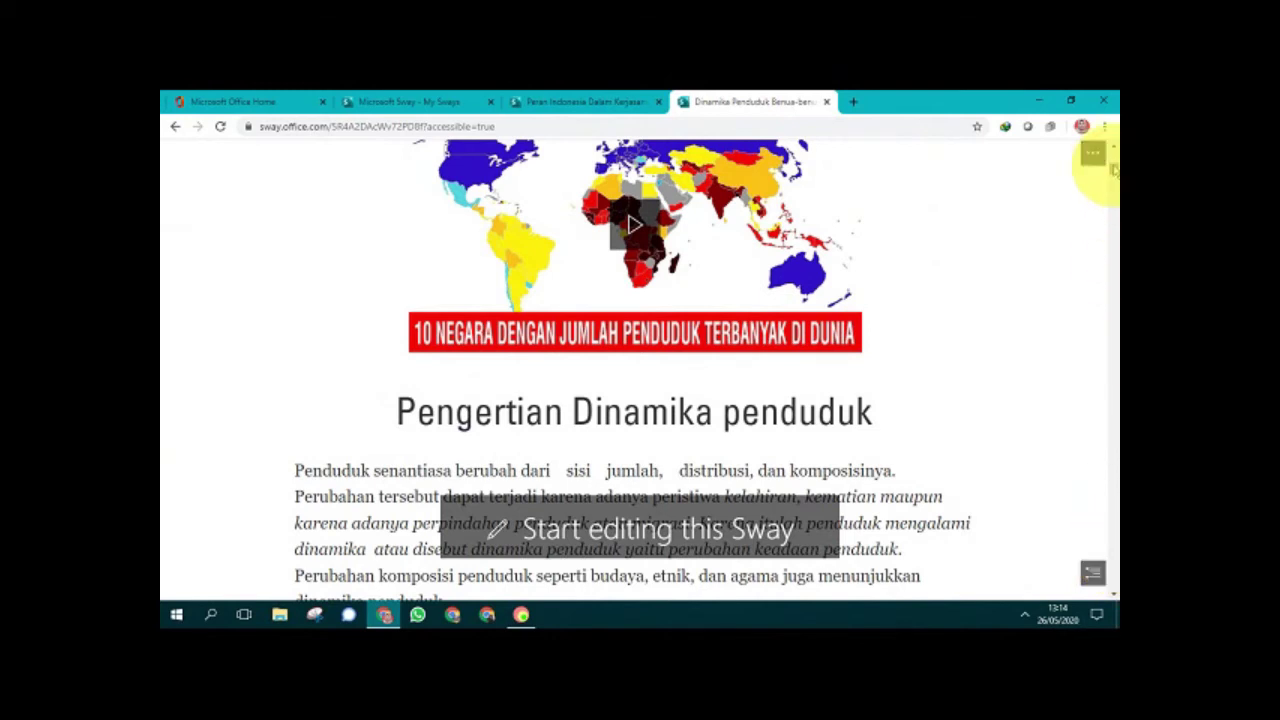
{"action": "left_click_drag", "start_coordinate": [1114, 171], "coordinate": [1114, 159]}
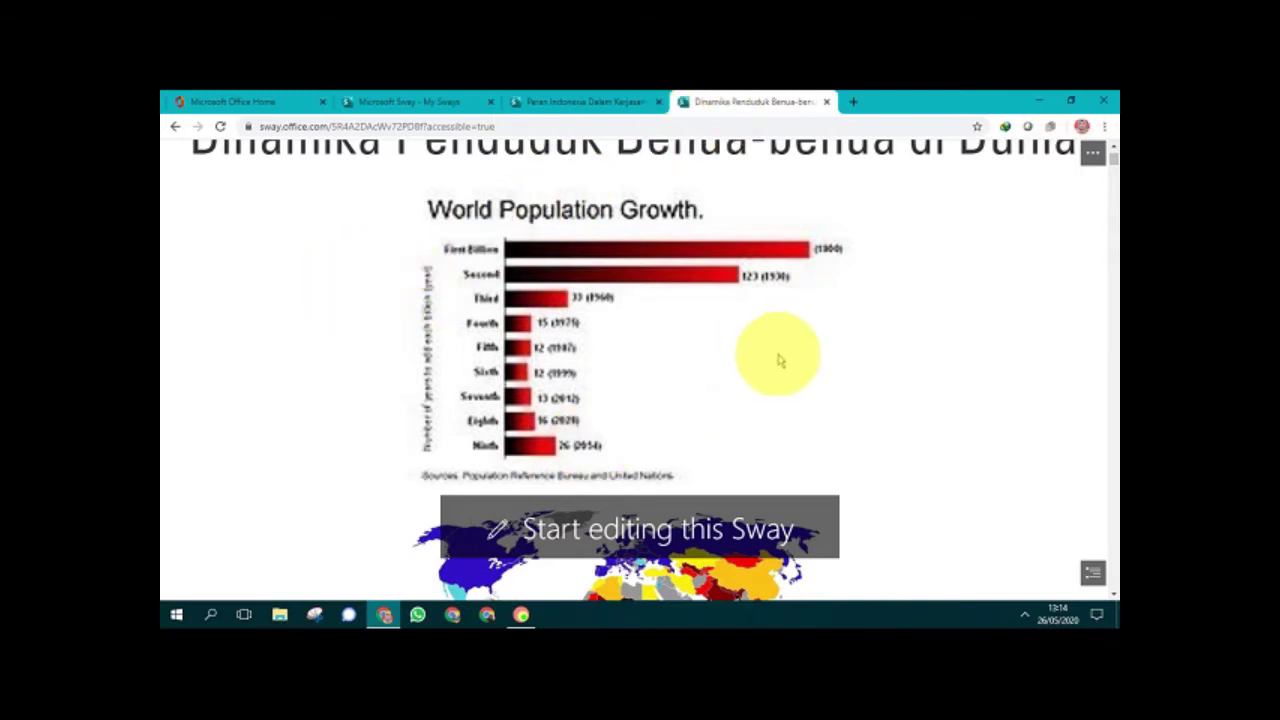
{"action": "left_click", "coordinate": [826, 102]}
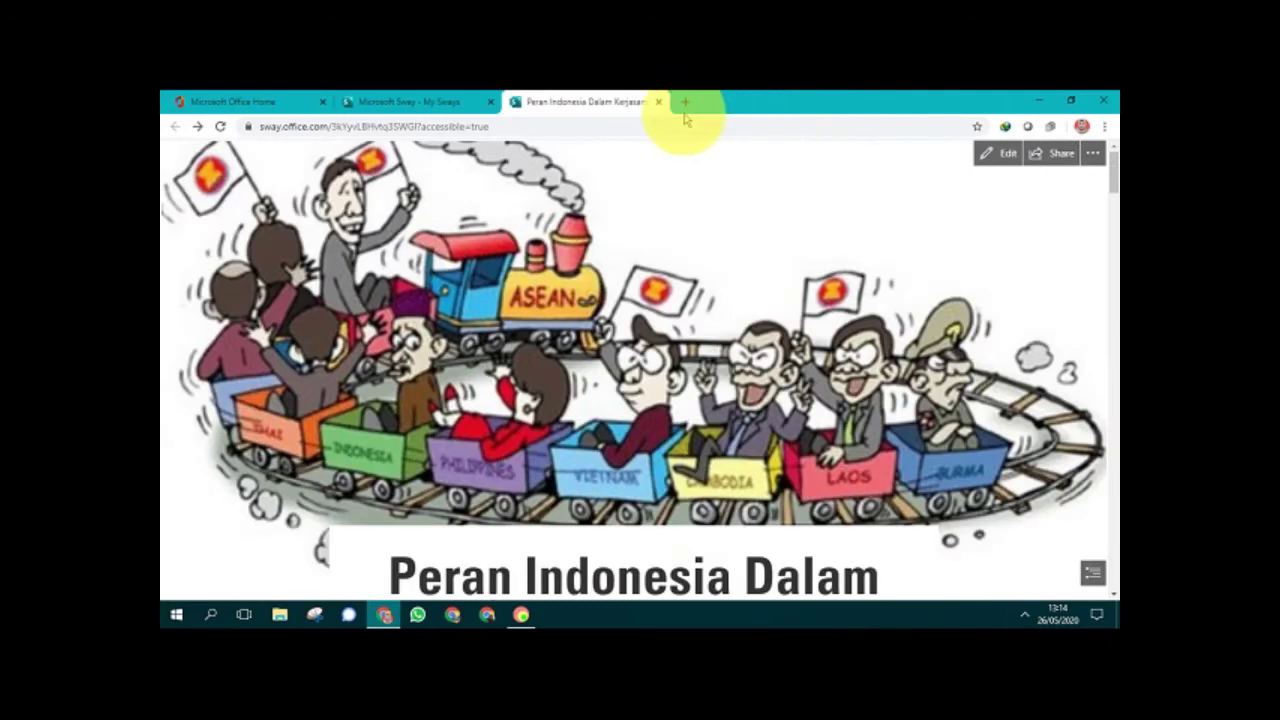
{"action": "left_click", "coordinate": [658, 103]}
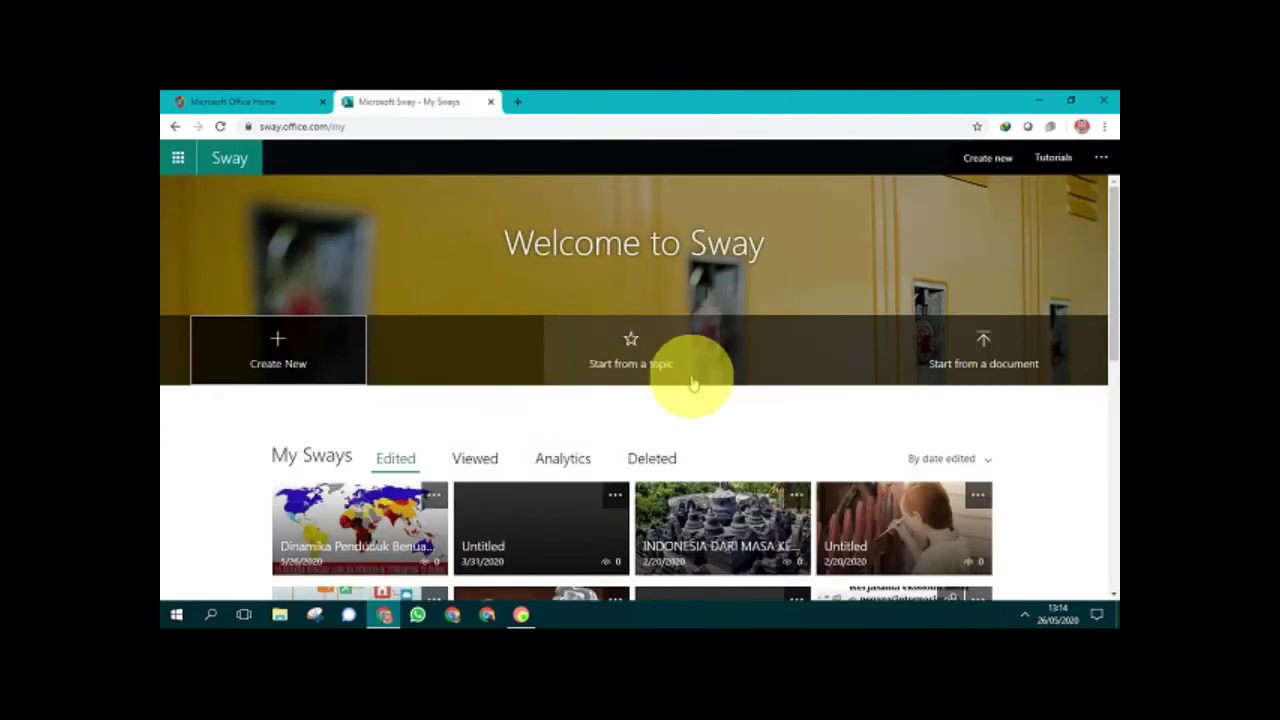
{"action": "mouse_move", "coordinate": [1066, 622]}
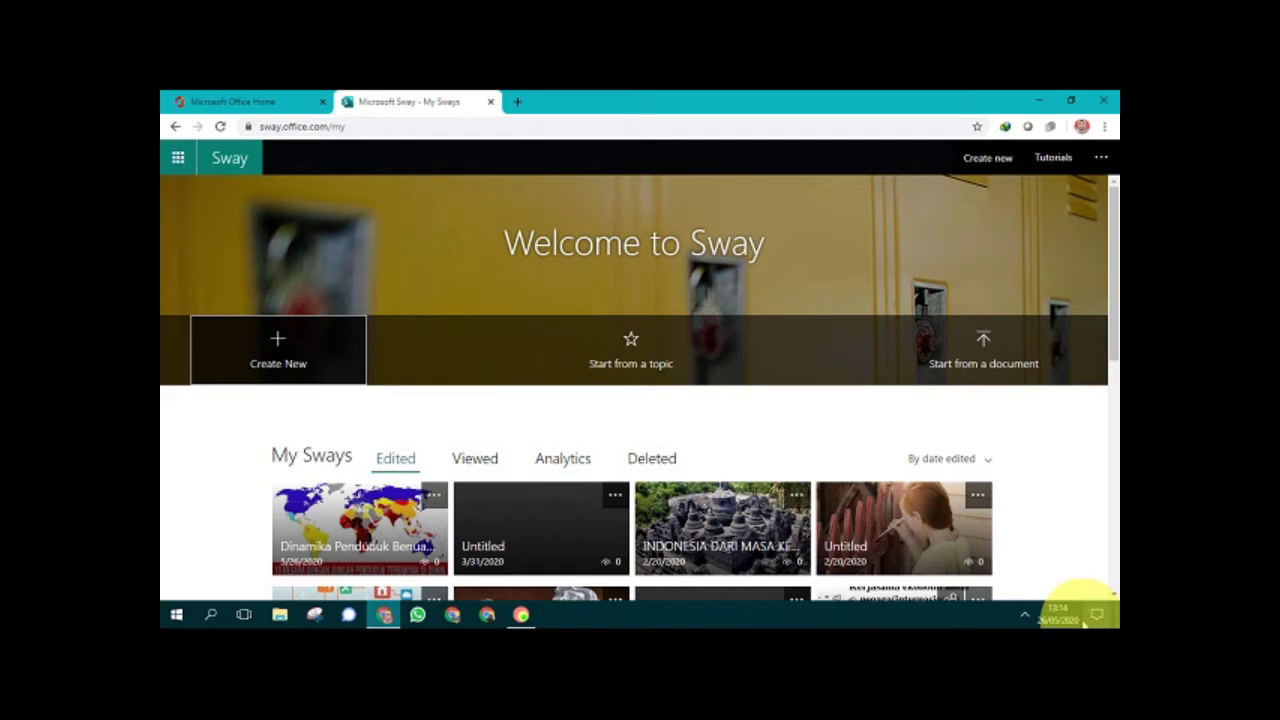
{"action": "left_click", "coordinate": [1025, 616]}
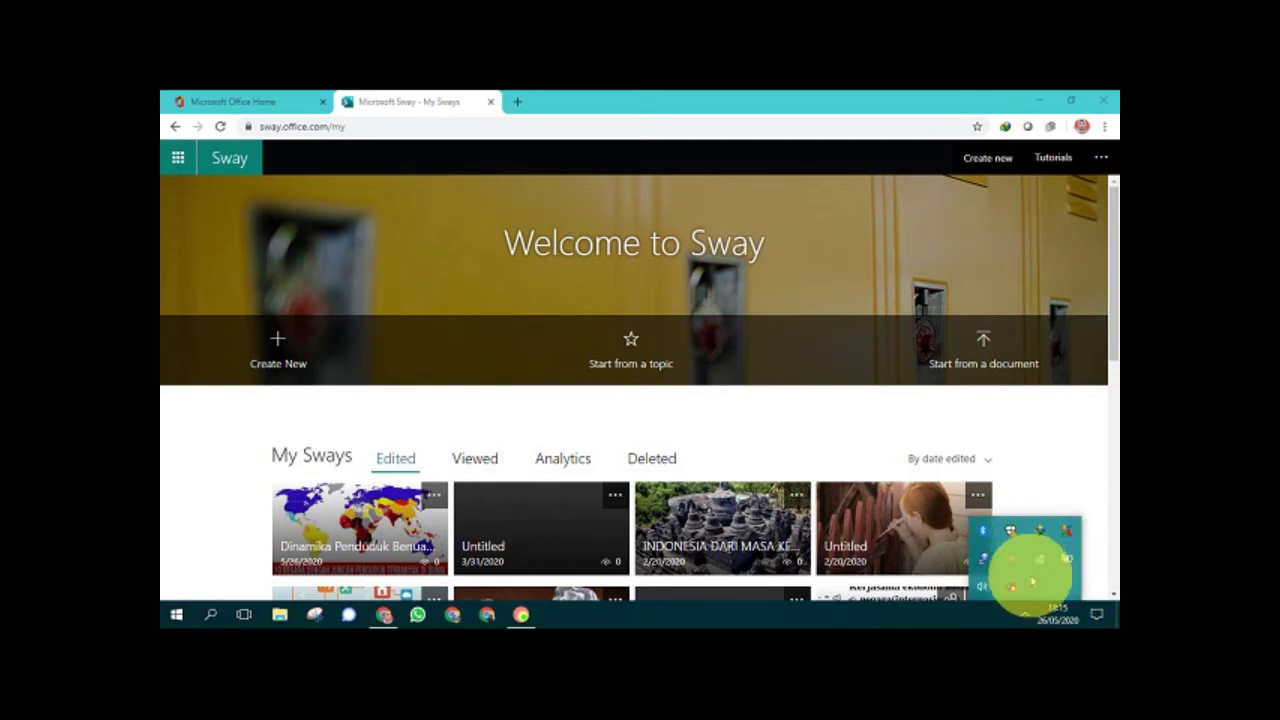
{"action": "mouse_move", "coordinate": [1053, 558]}
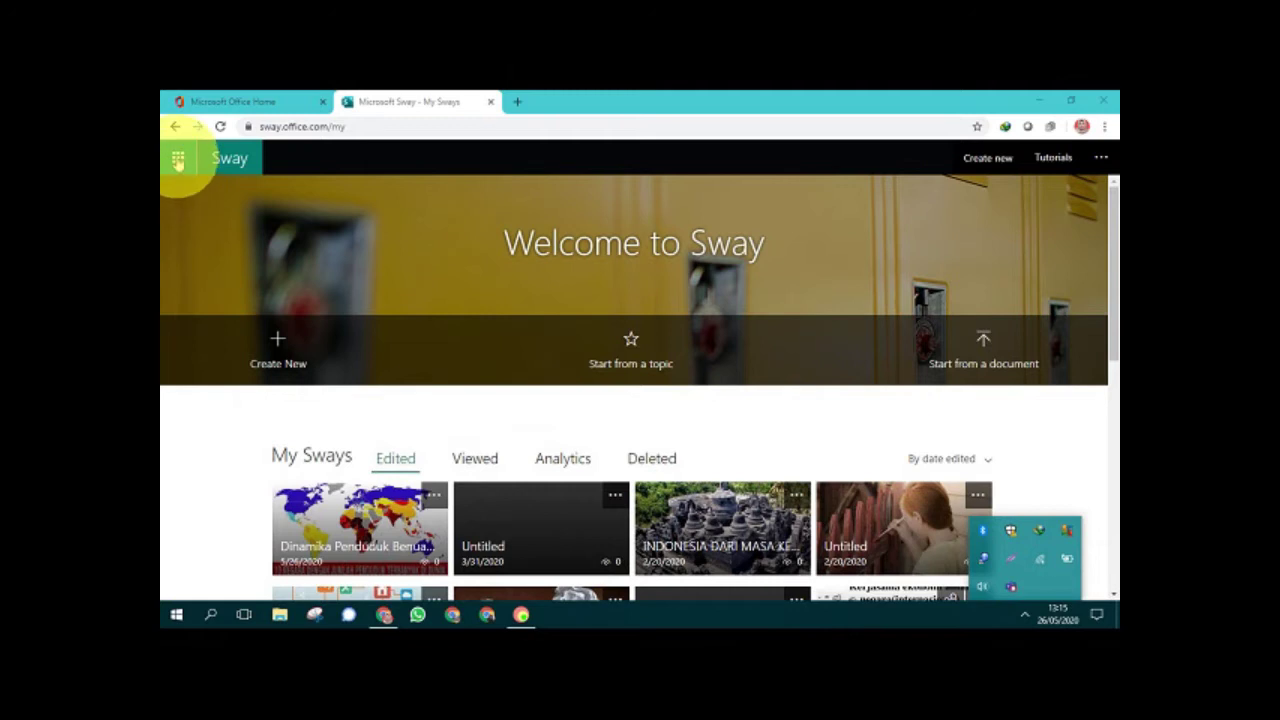
Step: Open Sway from the Office 365 home page and create an editable Sway from the Presentasi template
{"action": "left_click", "coordinate": [220, 101]}
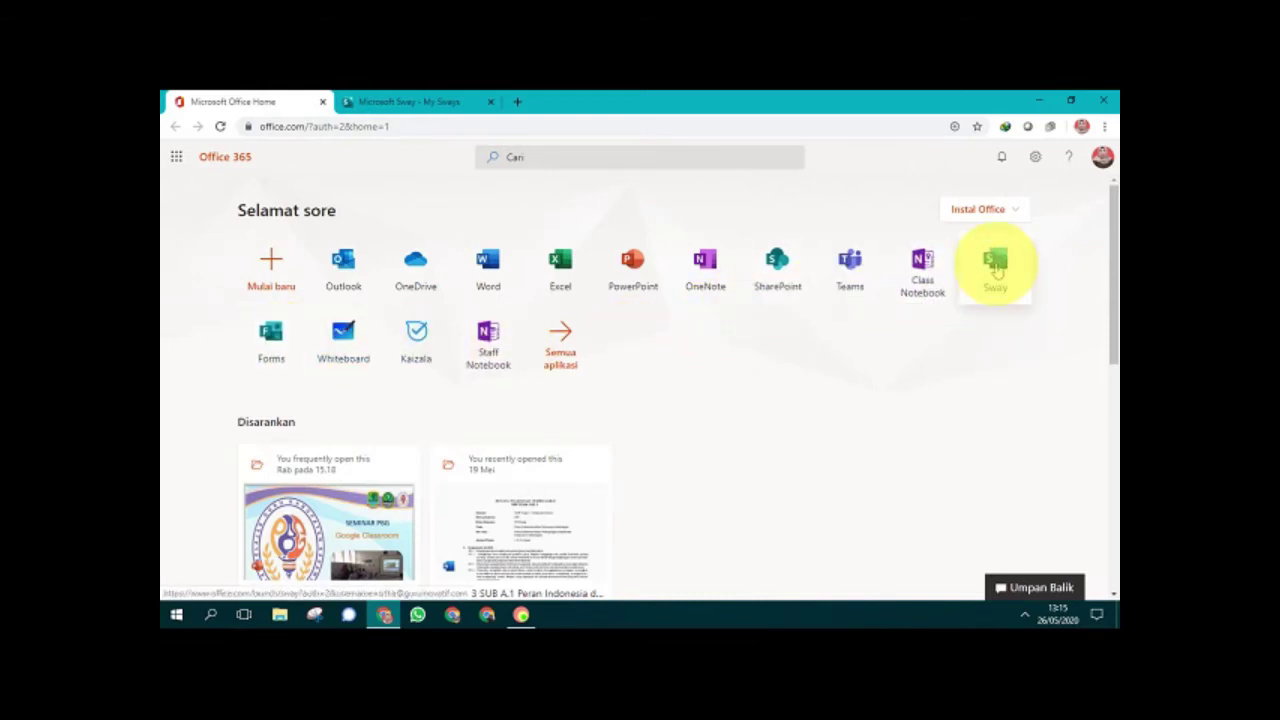
{"action": "left_click", "coordinate": [996, 268]}
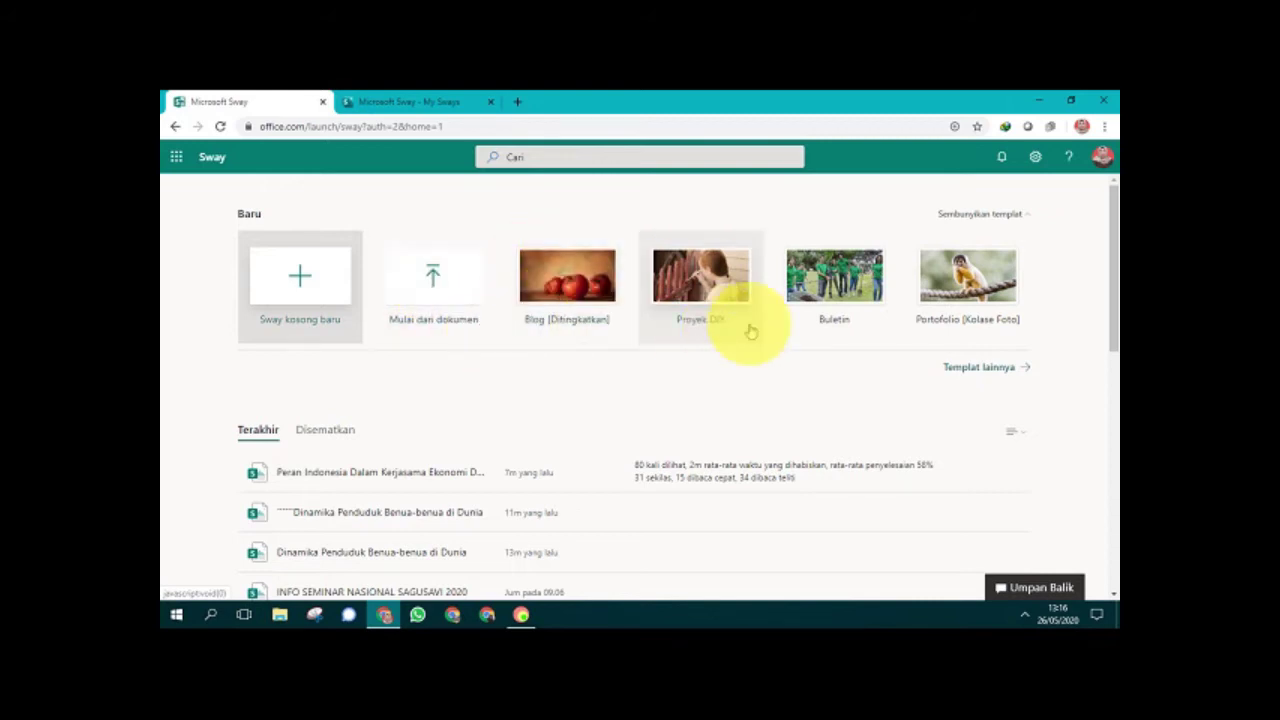
{"action": "left_click", "coordinate": [973, 368]}
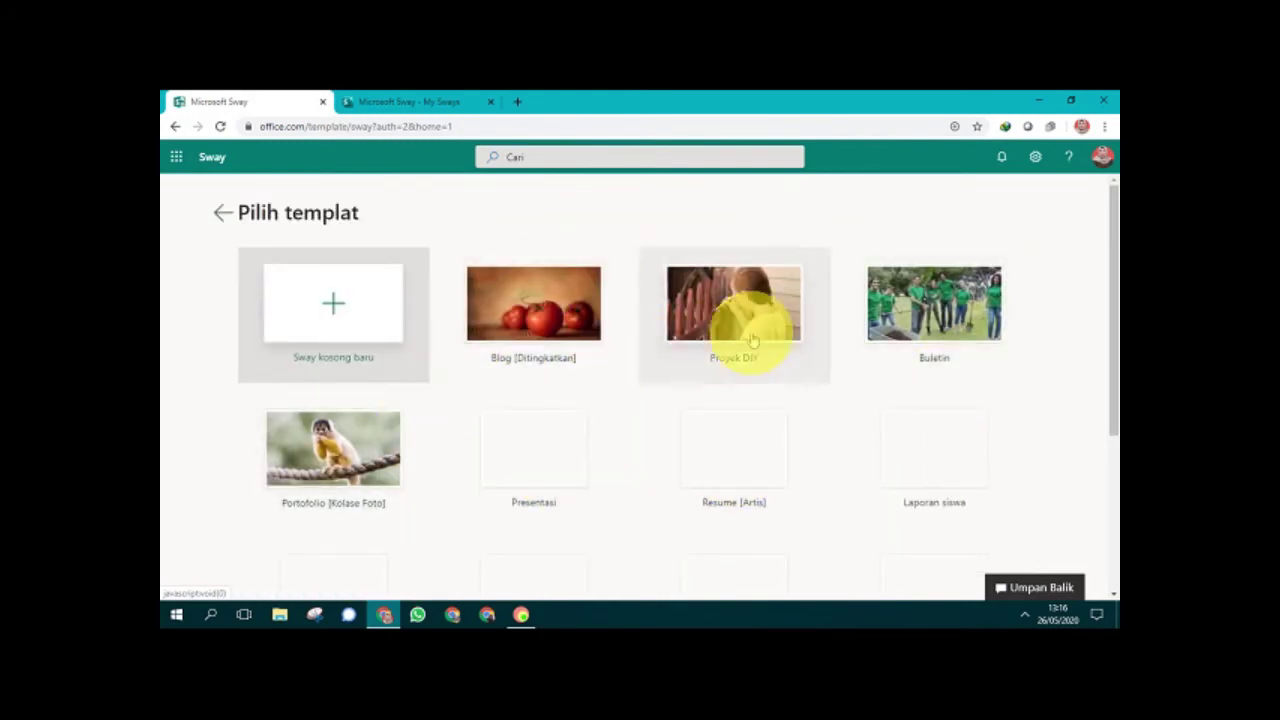
{"action": "left_click_drag", "start_coordinate": [1112, 258], "coordinate": [1112, 418]}
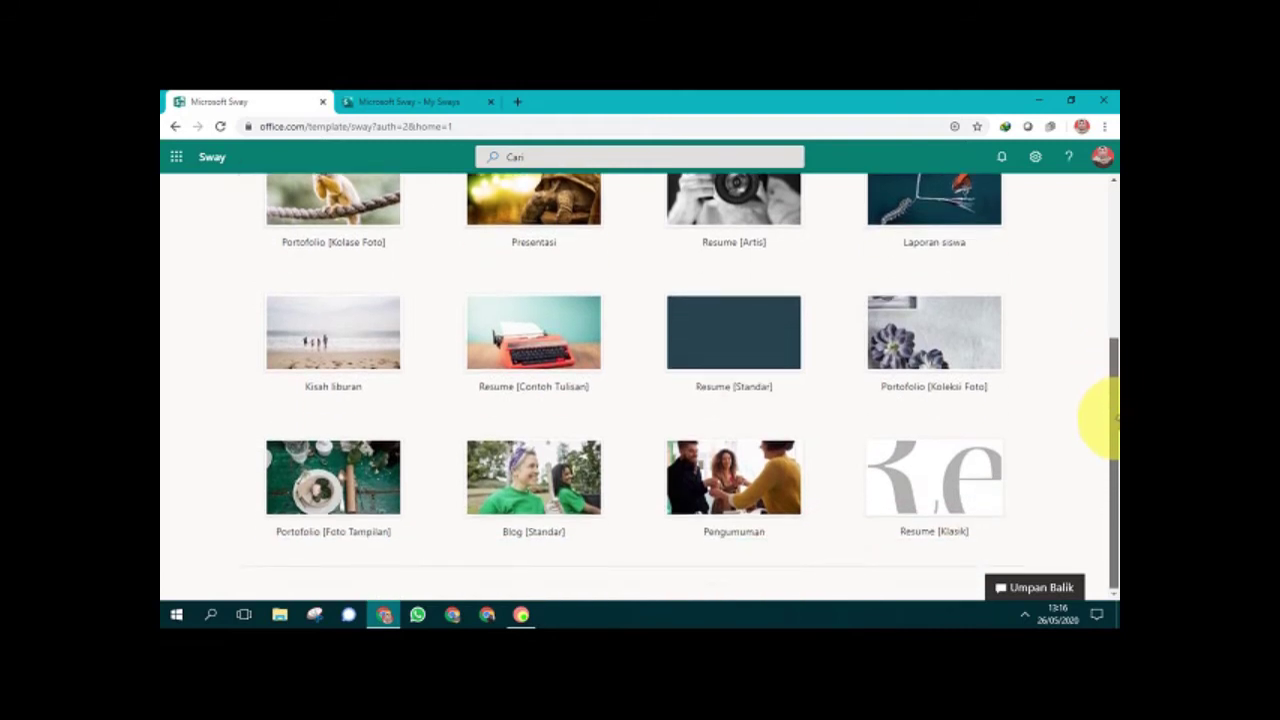
{"action": "left_click_drag", "start_coordinate": [1112, 418], "coordinate": [1117, 274]}
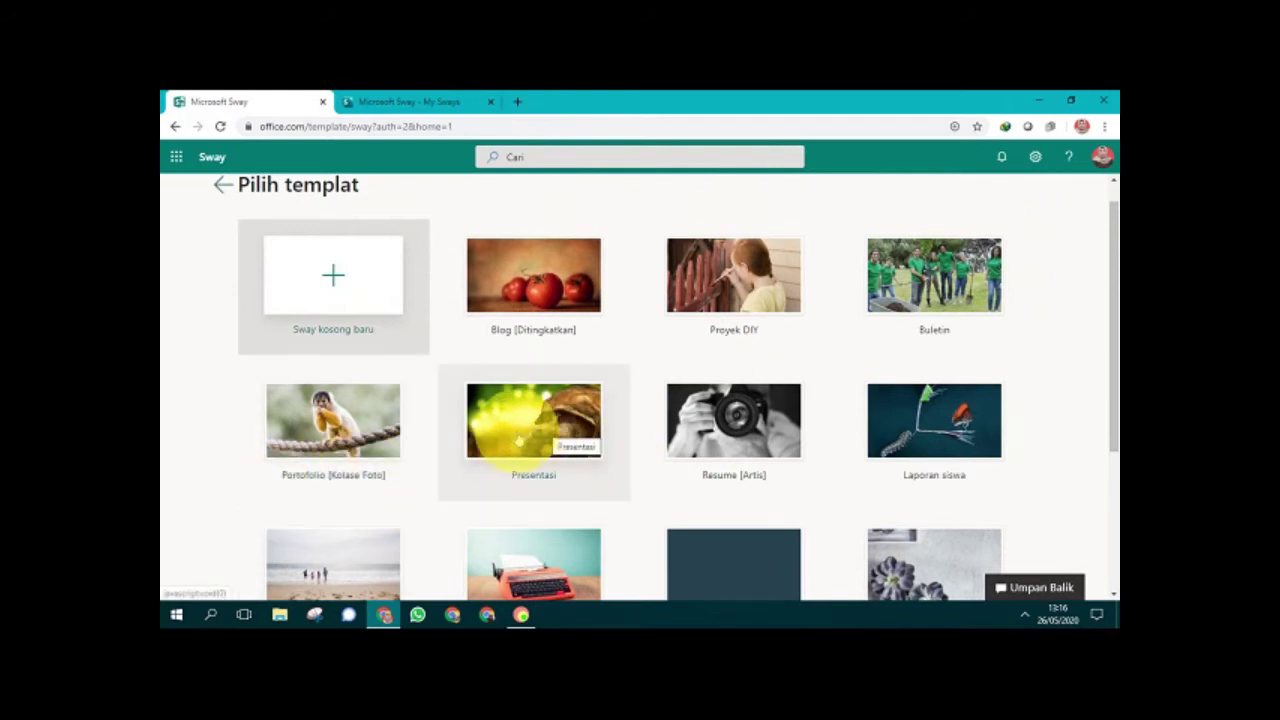
{"action": "left_click", "coordinate": [526, 428]}
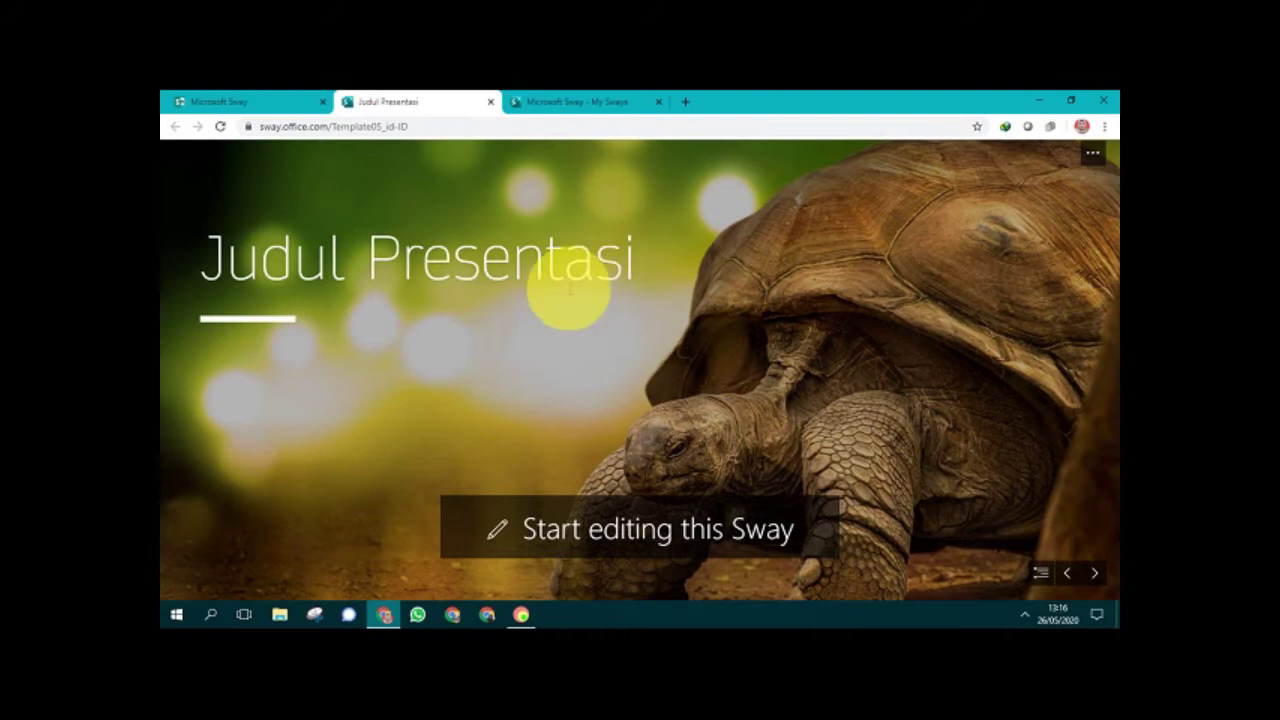
{"action": "left_click", "coordinate": [512, 530]}
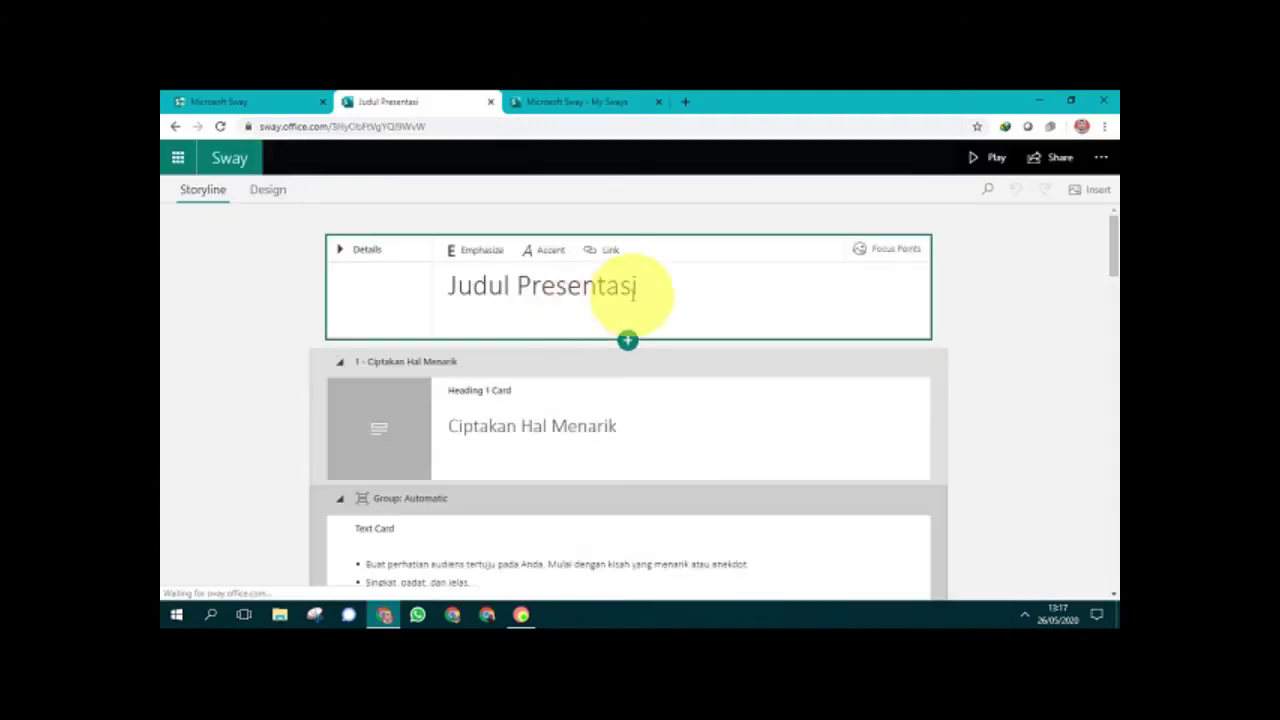
Step: Replace the presentation's title with "PERDAGANGAN INTERNASIONAL"
{"action": "left_click", "coordinate": [654, 285]}
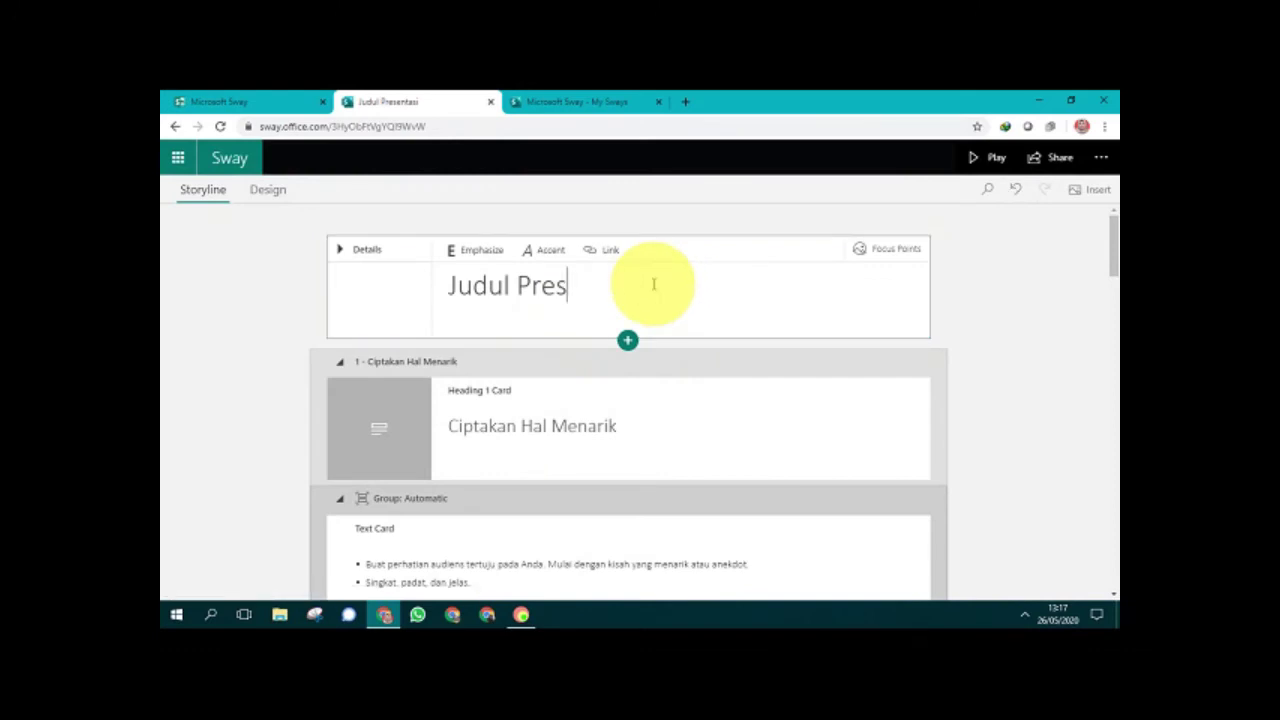
{"action": "key", "text": "BackSpace"}
{"action": "key", "text": "BackSpace"}
{"action": "key", "text": "BackSpace"}
{"action": "key", "text": "BackSpace"}
{"action": "key", "text": "BackSpace"}
{"action": "key", "text": "BackSpace"}
{"action": "key", "text": "BackSpace"}
{"action": "key", "text": "BackSpace"}
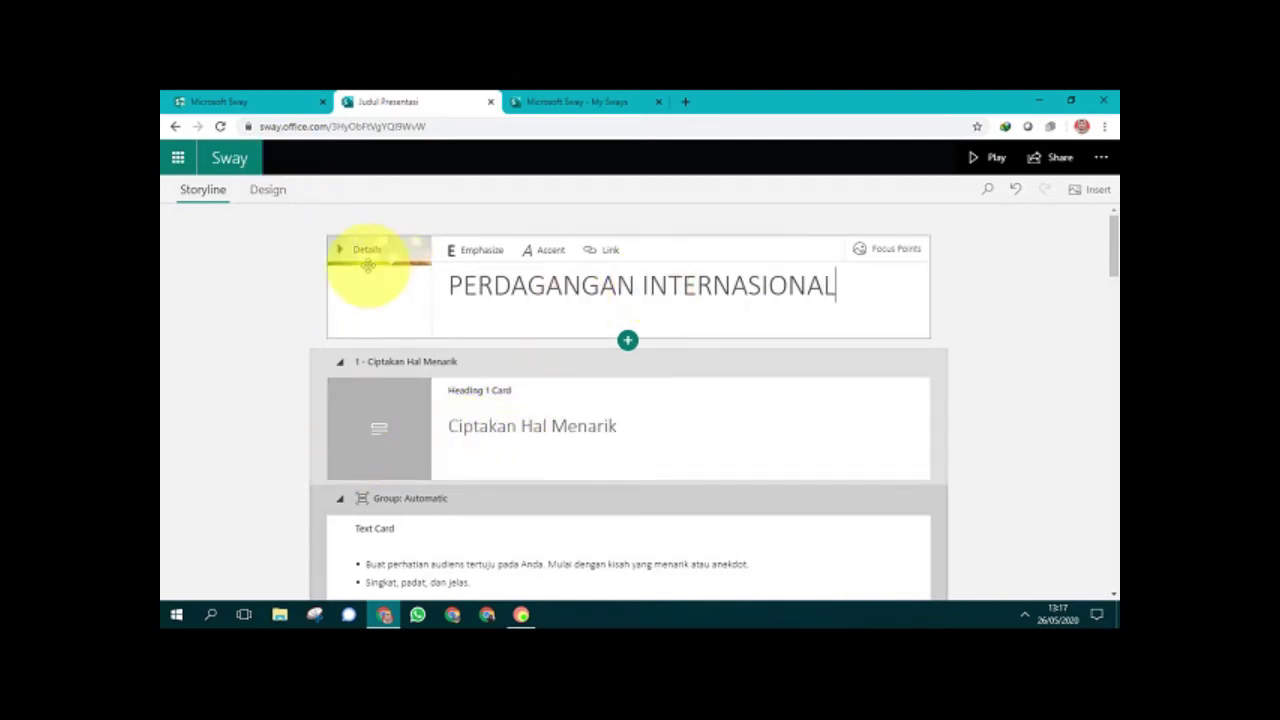
{"action": "left_click", "coordinate": [370, 297]}
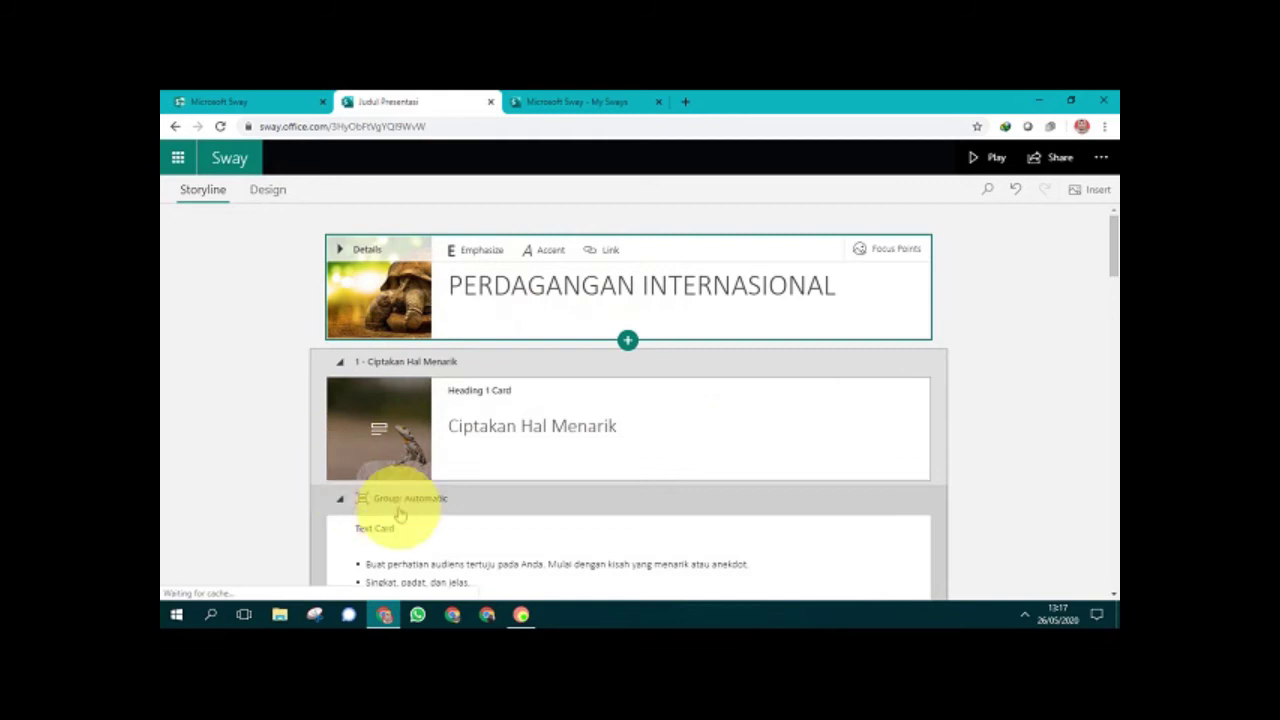
{"action": "mouse_move", "coordinate": [1113, 238]}
{"action": "left_mouse_down"}
{"action": "mouse_move", "coordinate": [1112, 512]}
{"action": "mouse_move", "coordinate": [1113, 228]}
{"action": "left_mouse_up"}
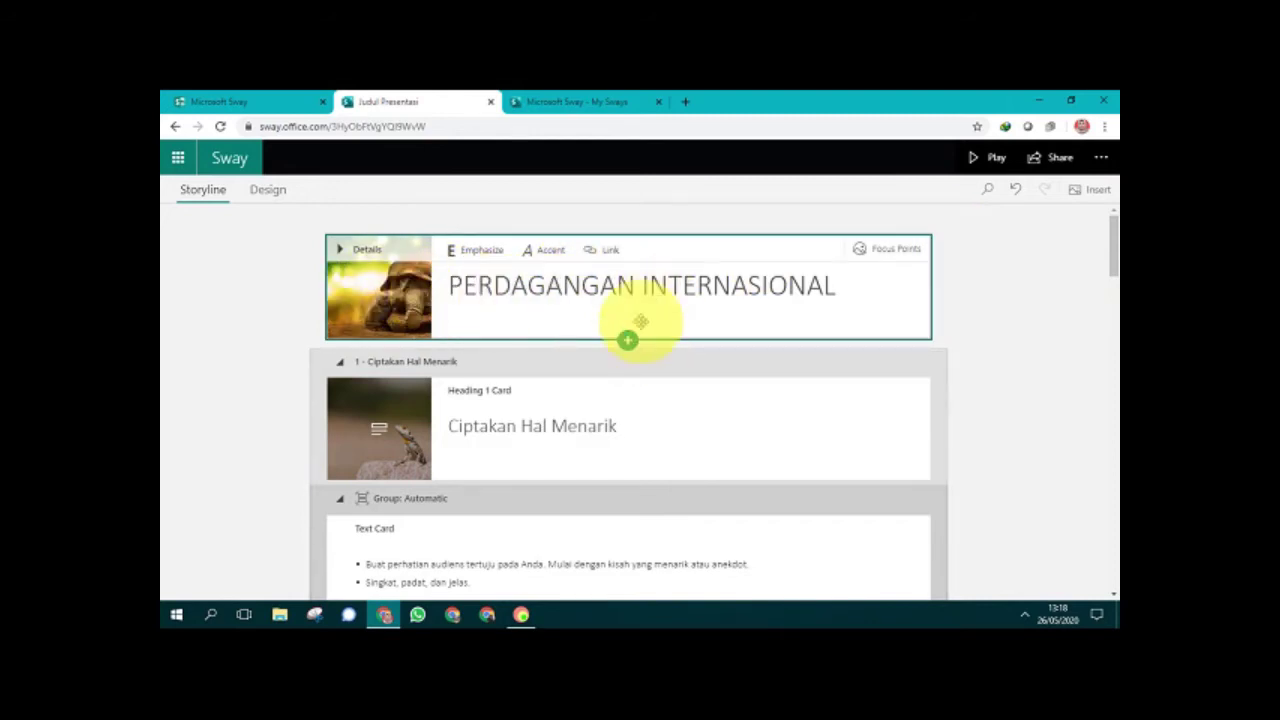
{"action": "left_click", "coordinate": [610, 252]}
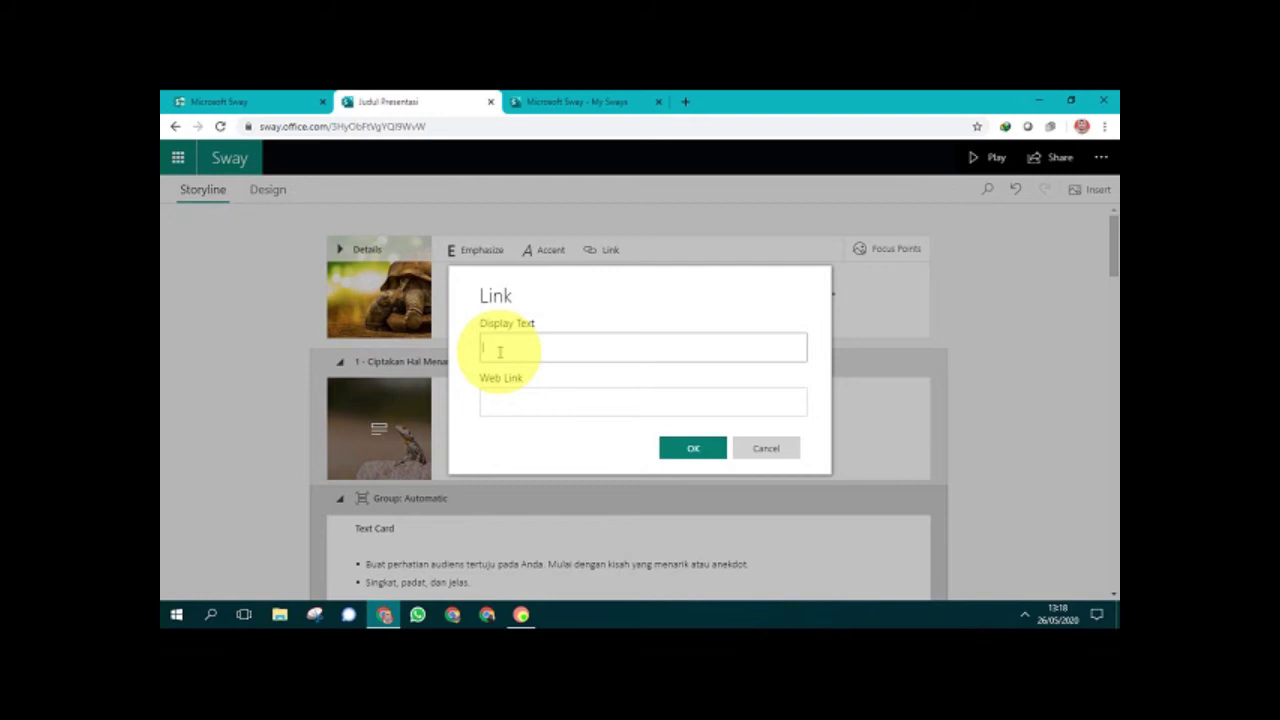
{"action": "left_click", "coordinate": [702, 452]}
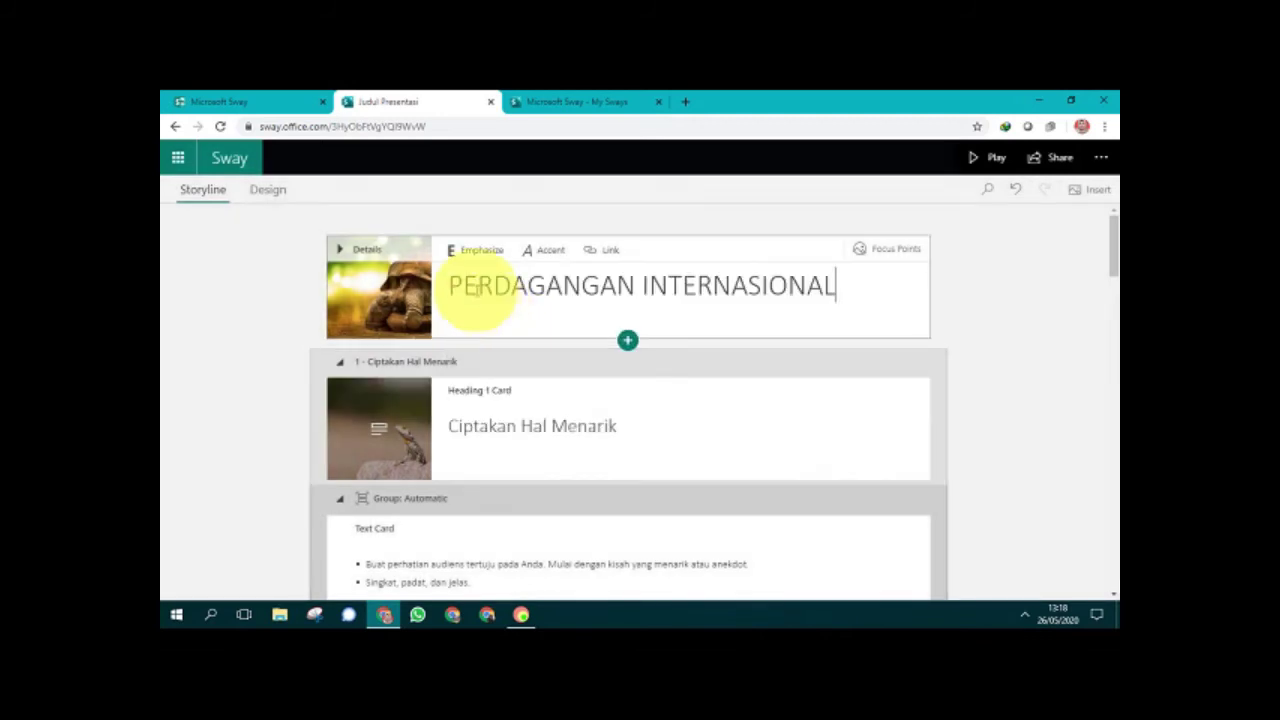
Step: Add an empty image card directly below the title card
{"action": "left_click", "coordinate": [627, 340]}
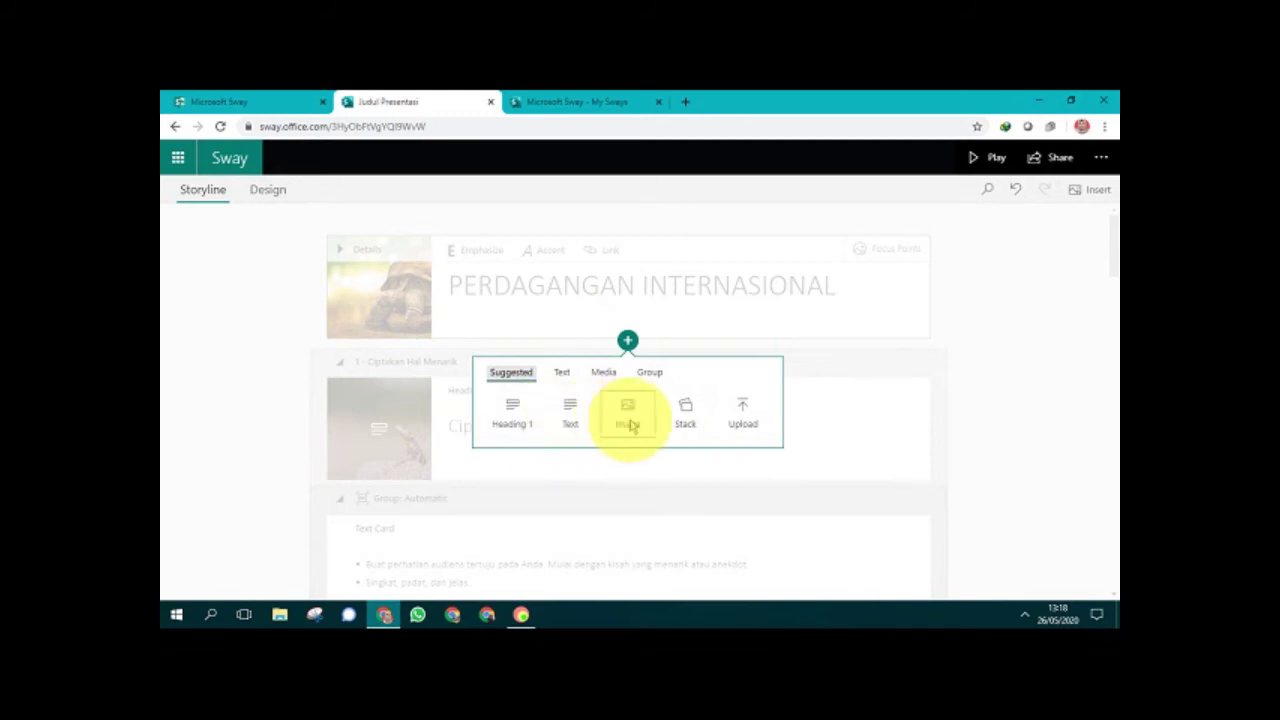
{"action": "left_click", "coordinate": [567, 377]}
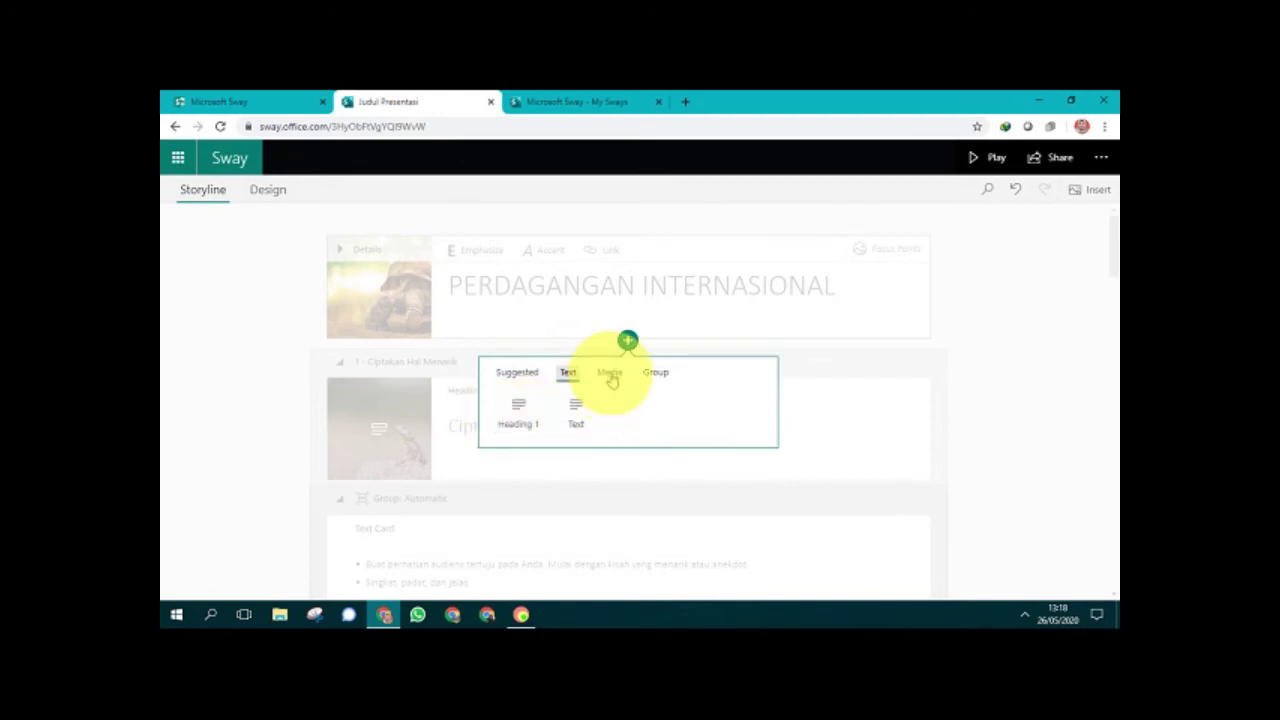
{"action": "left_click", "coordinate": [612, 375]}
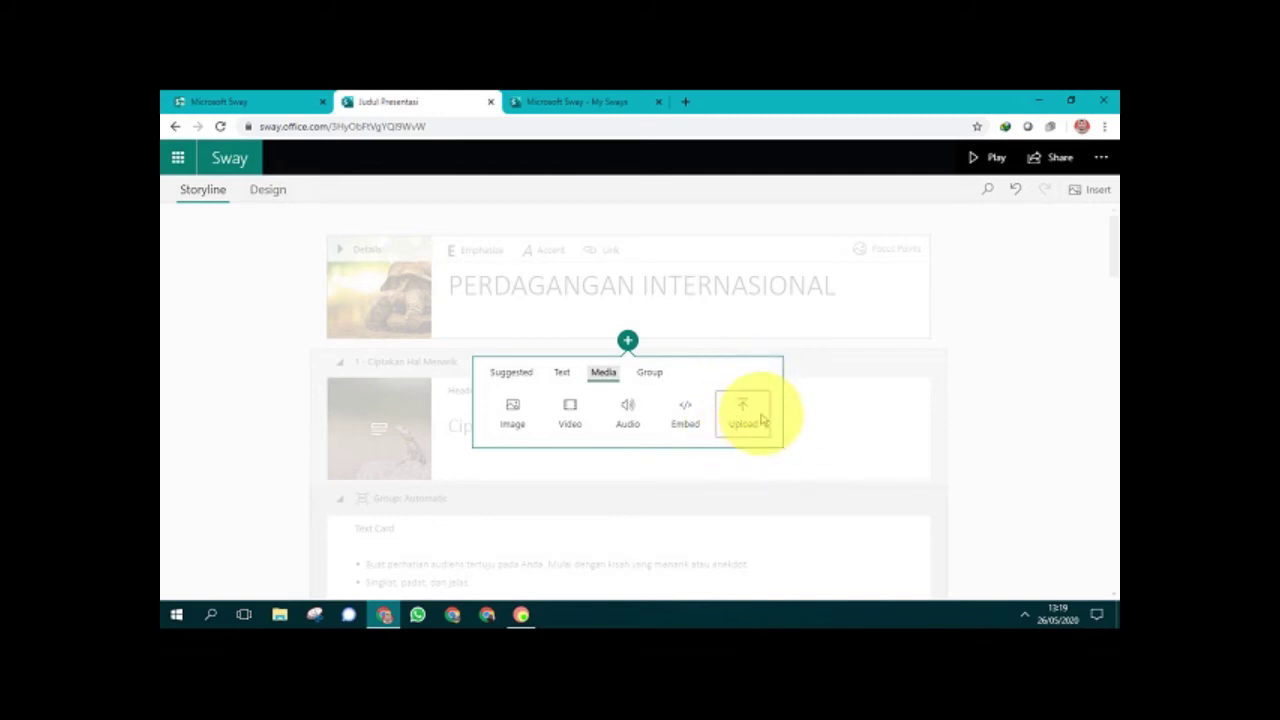
{"action": "left_click", "coordinate": [512, 407]}
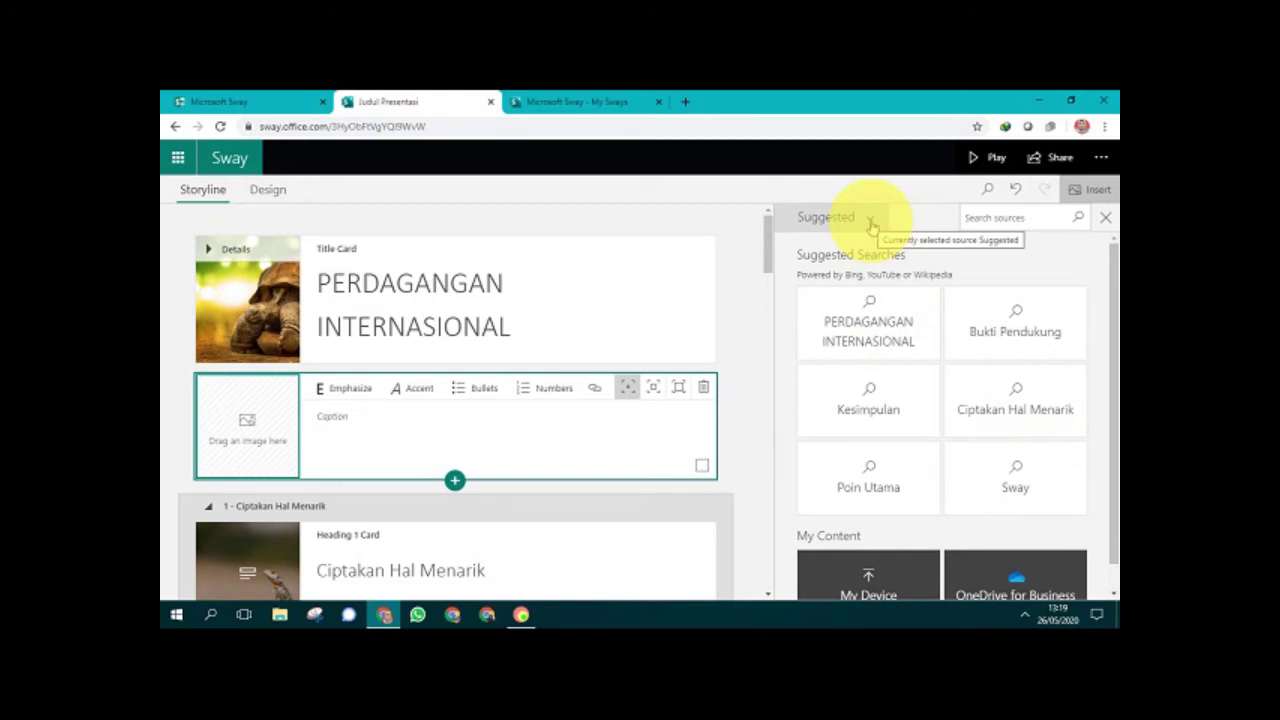
Step: Use the suggested search "PERDAGANGAN INTERNASIONAL" and fill the new image card with the collage of handshakes, ships and containers
{"action": "left_click", "coordinate": [870, 345]}
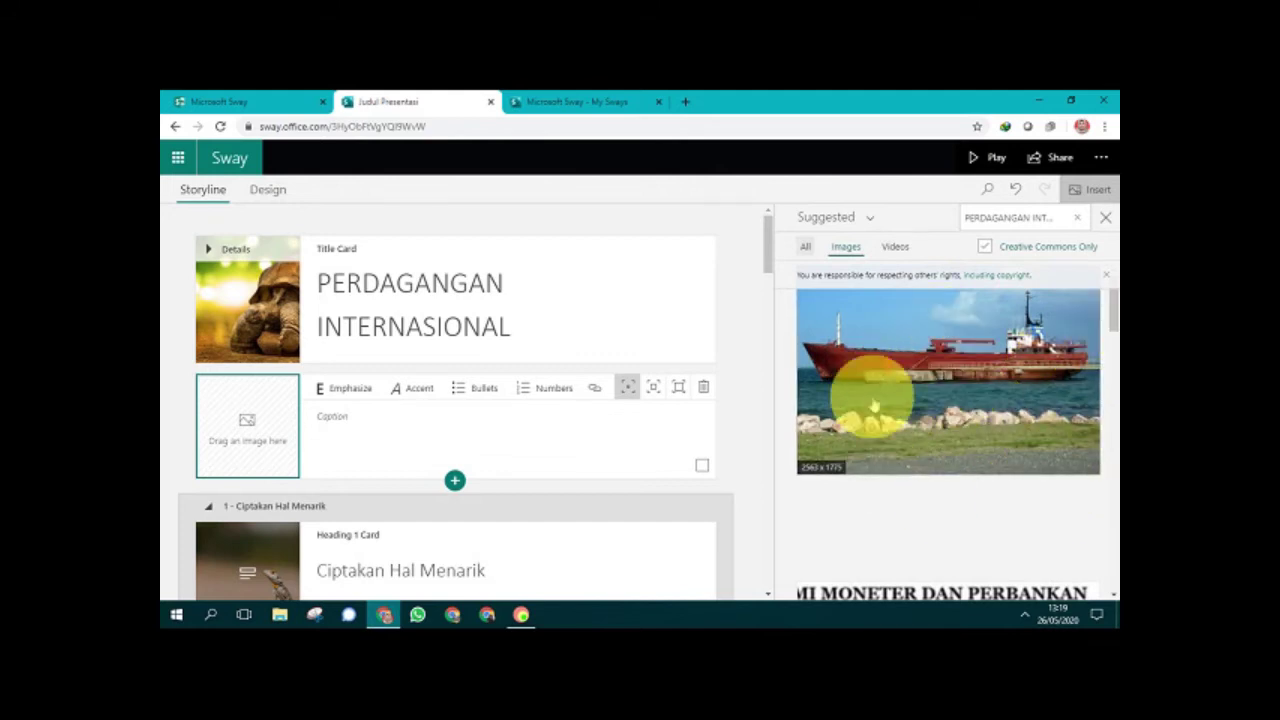
{"action": "left_click_drag", "start_coordinate": [1112, 316], "coordinate": [1110, 393]}
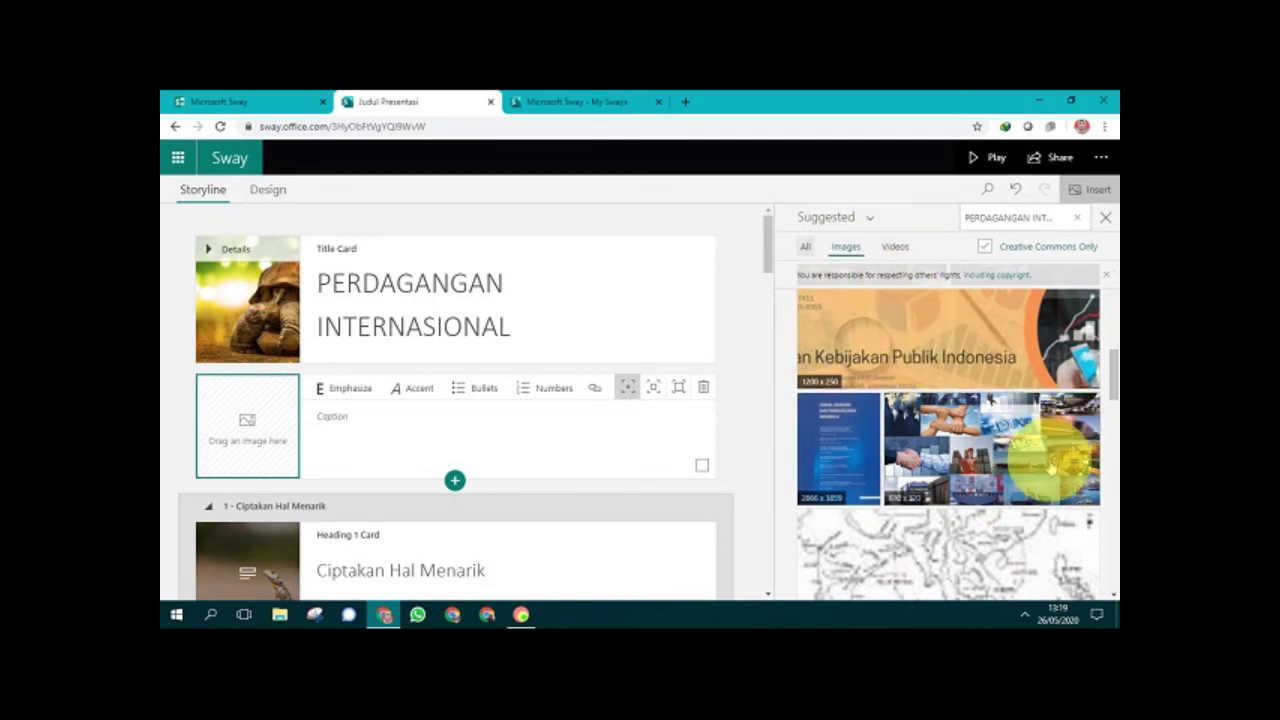
{"action": "left_click", "coordinate": [968, 462]}
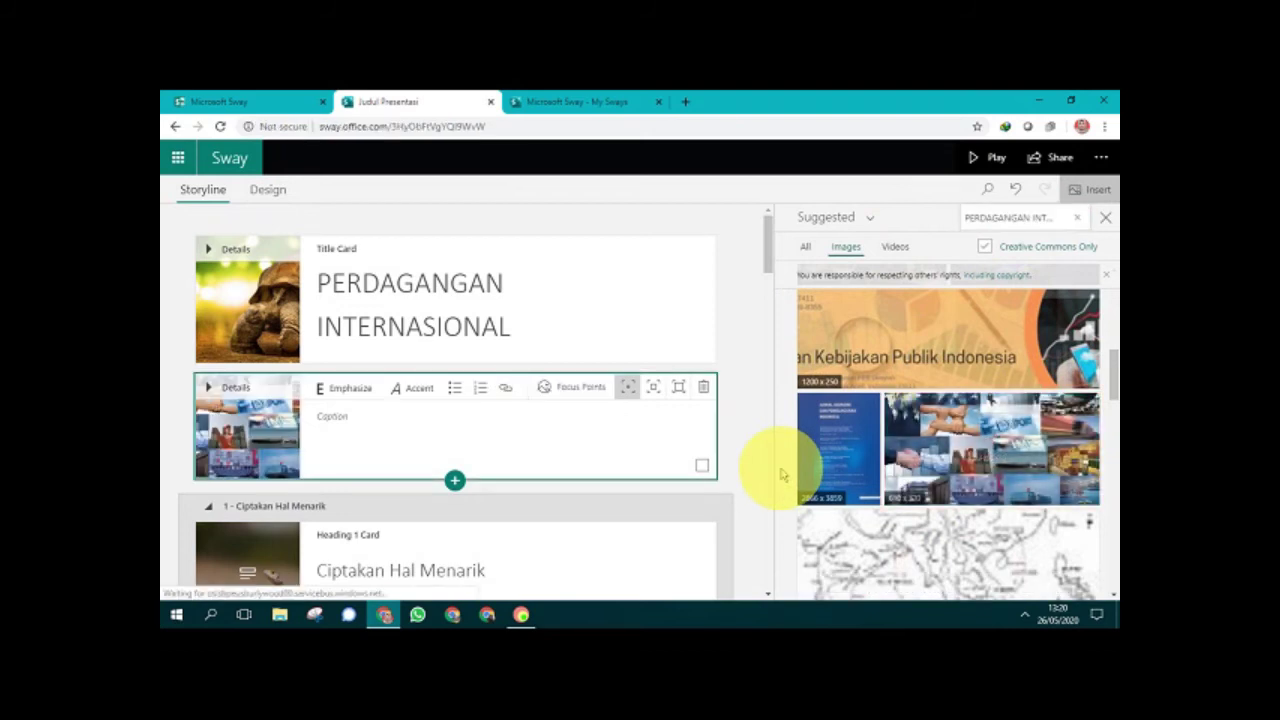
Step: Replace the first section's heading "Ciptakan Hal Menarik" with "FAKTOR PENYEBAB PERDAGANGAN INTERNASIONAL"
{"action": "left_click_drag", "start_coordinate": [766, 251], "coordinate": [772, 301]}
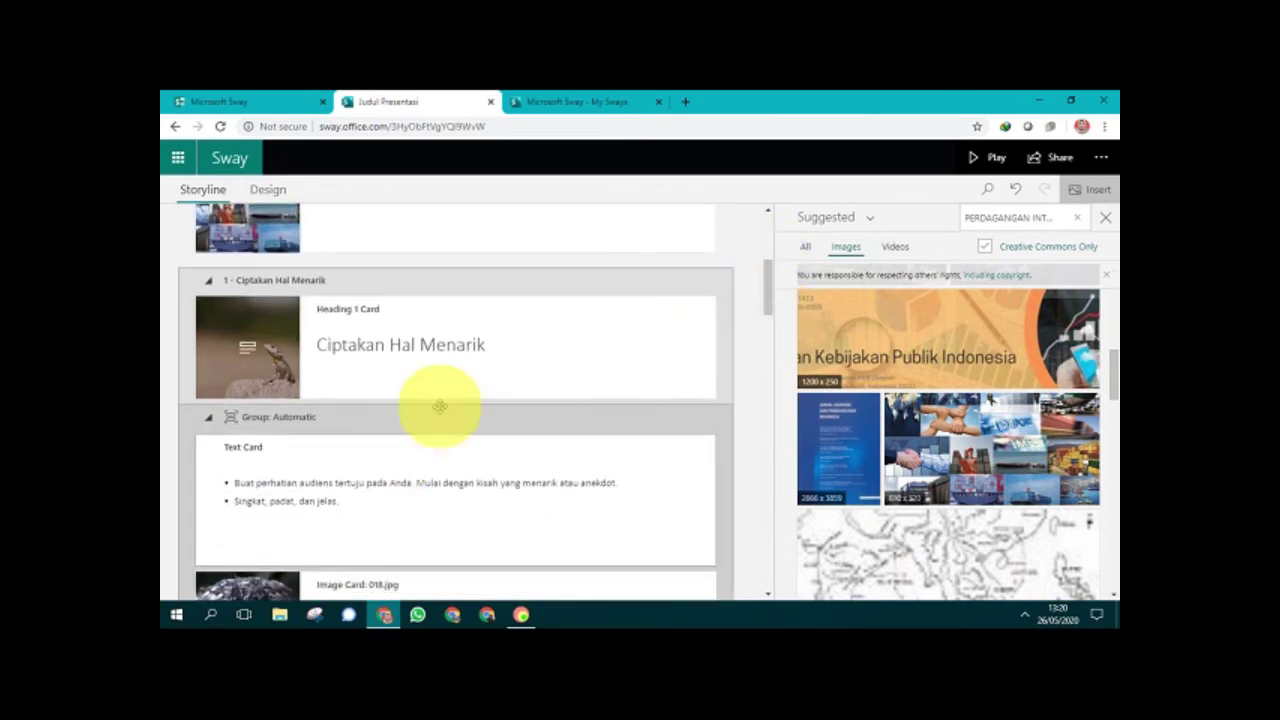
{"action": "left_click", "coordinate": [503, 350]}
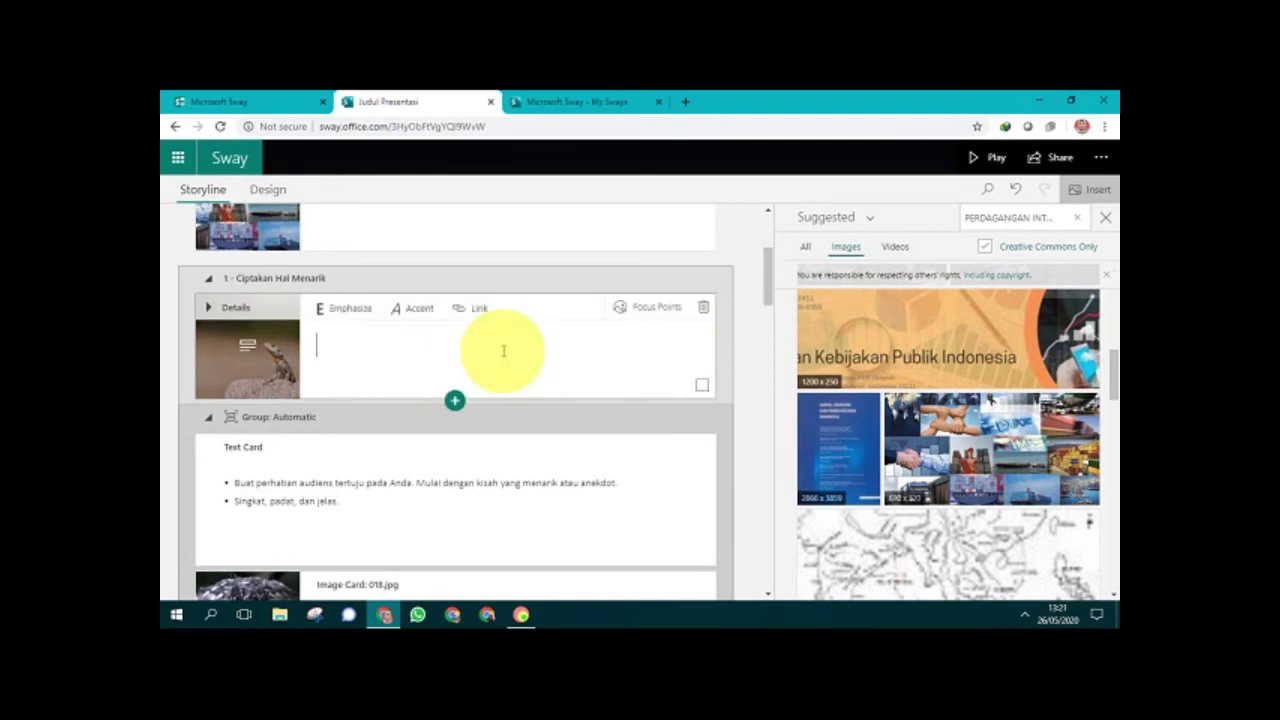
{"action": "key", "text": "BackSpace"}
{"action": "type", "text": "FAKTOR PENYEBAB PERDAGANGAN INTERNASIONAL"}
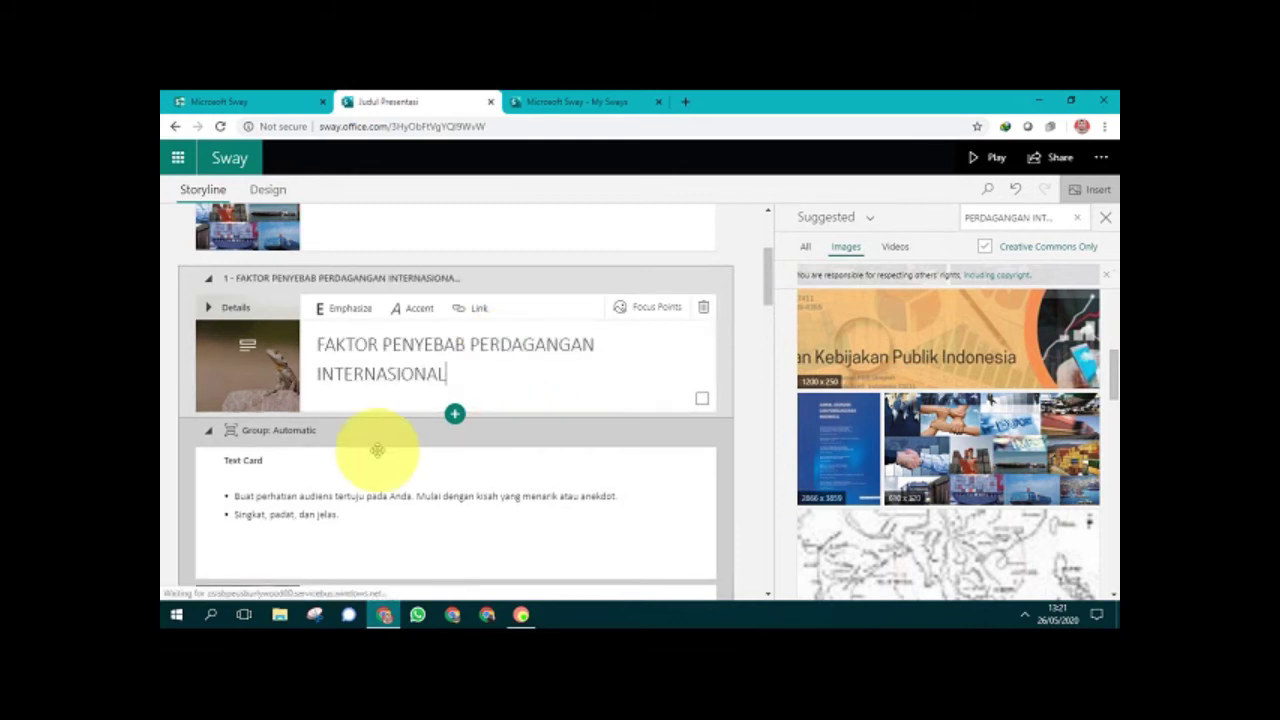
Step: Remove the first section heading's background image and delete the bulleted text card in the group below it
{"action": "left_click", "coordinate": [232, 352]}
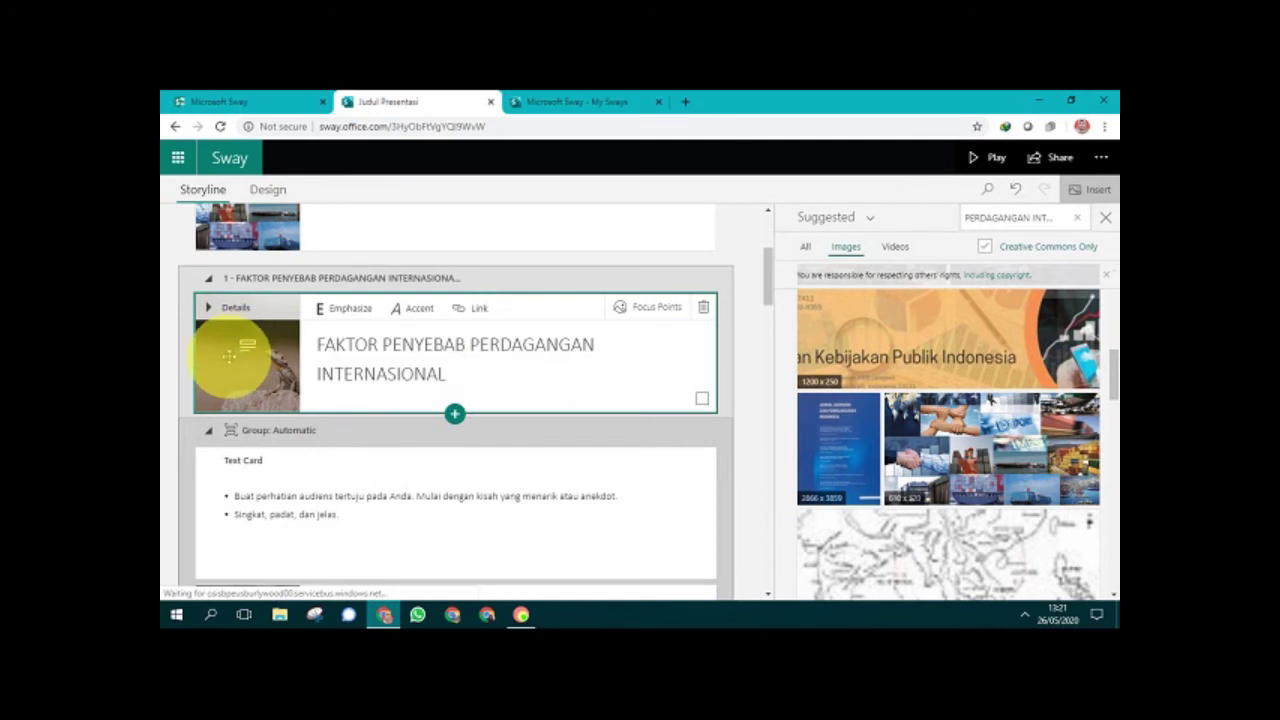
{"action": "left_click", "coordinate": [205, 305]}
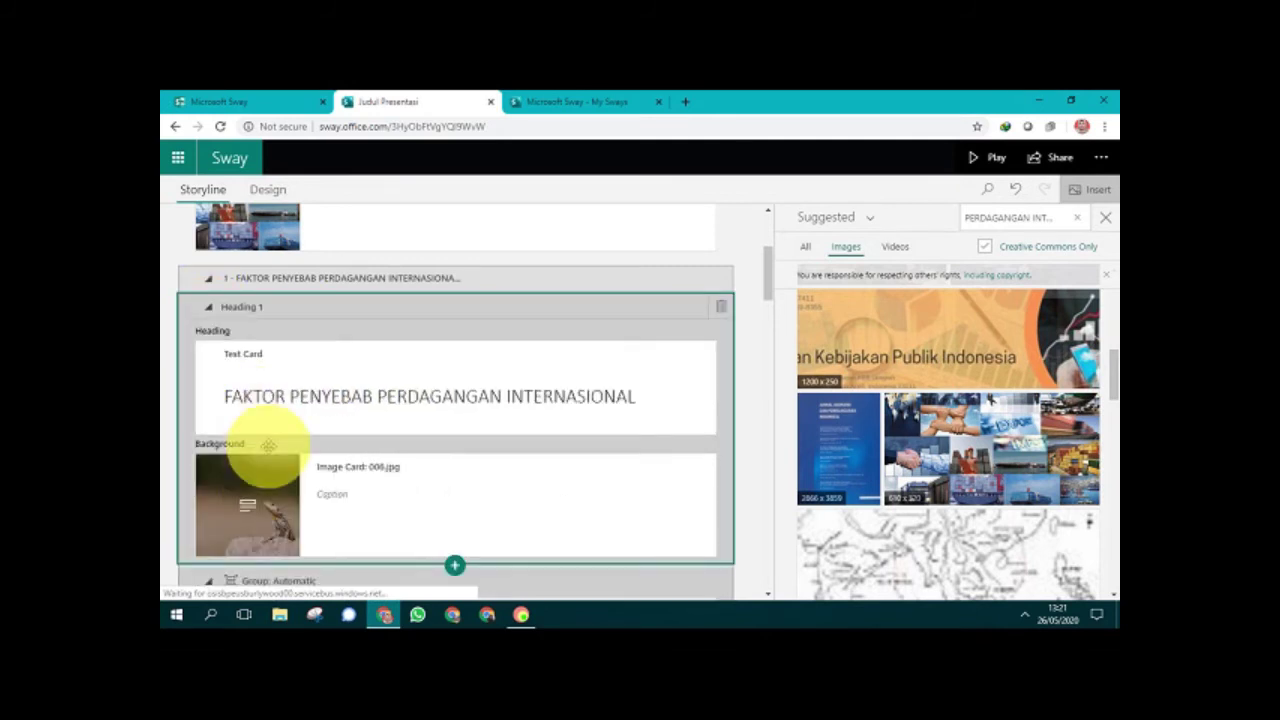
{"action": "left_click", "coordinate": [232, 505]}
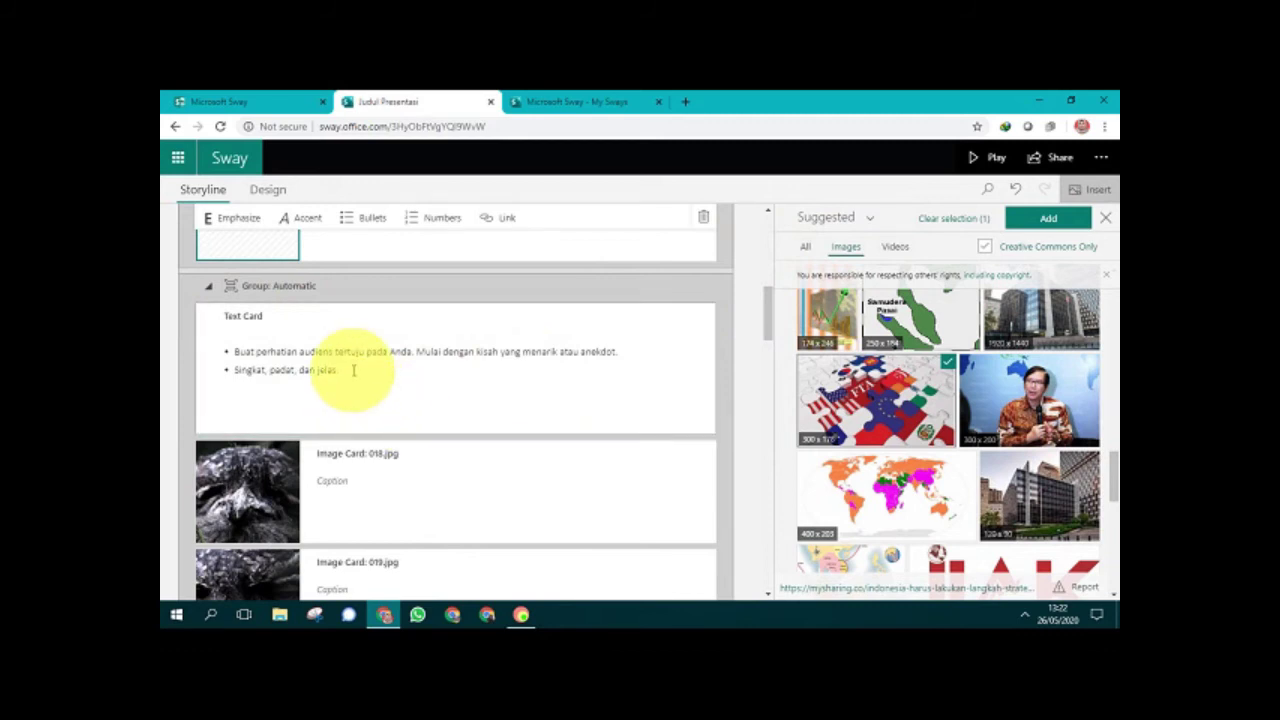
{"action": "left_click", "coordinate": [361, 374]}
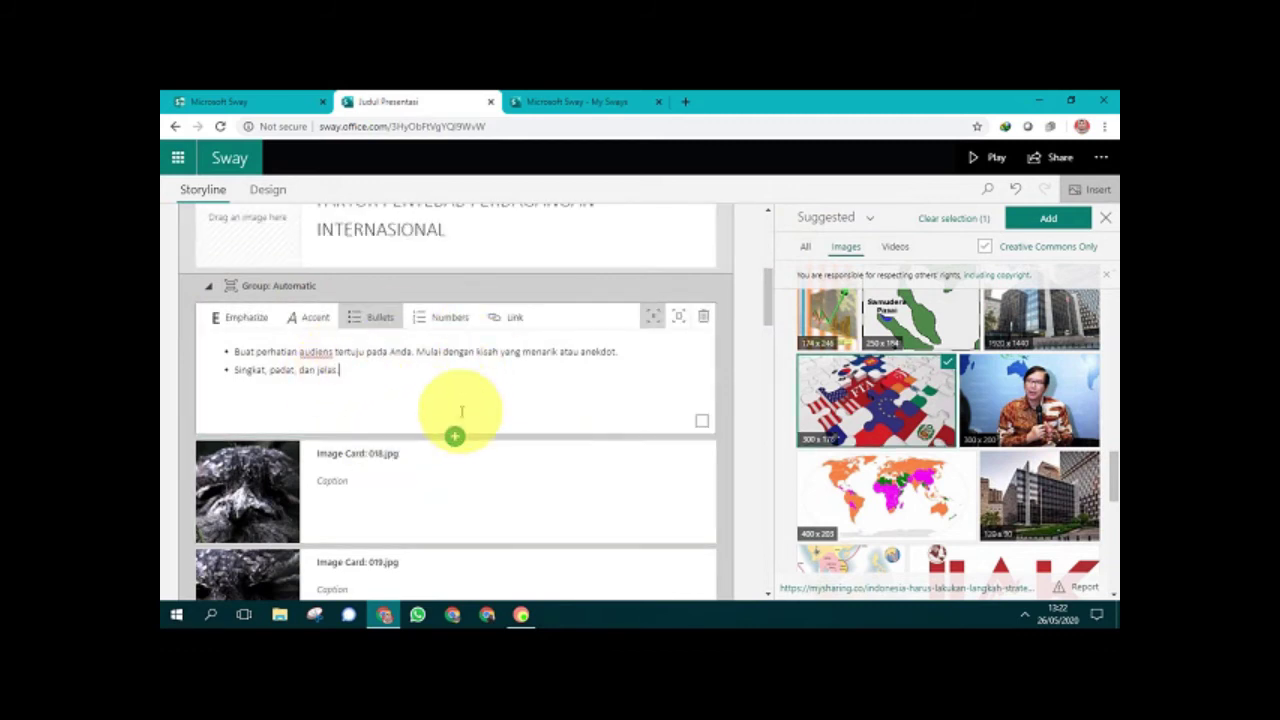
{"action": "left_click", "coordinate": [703, 316]}
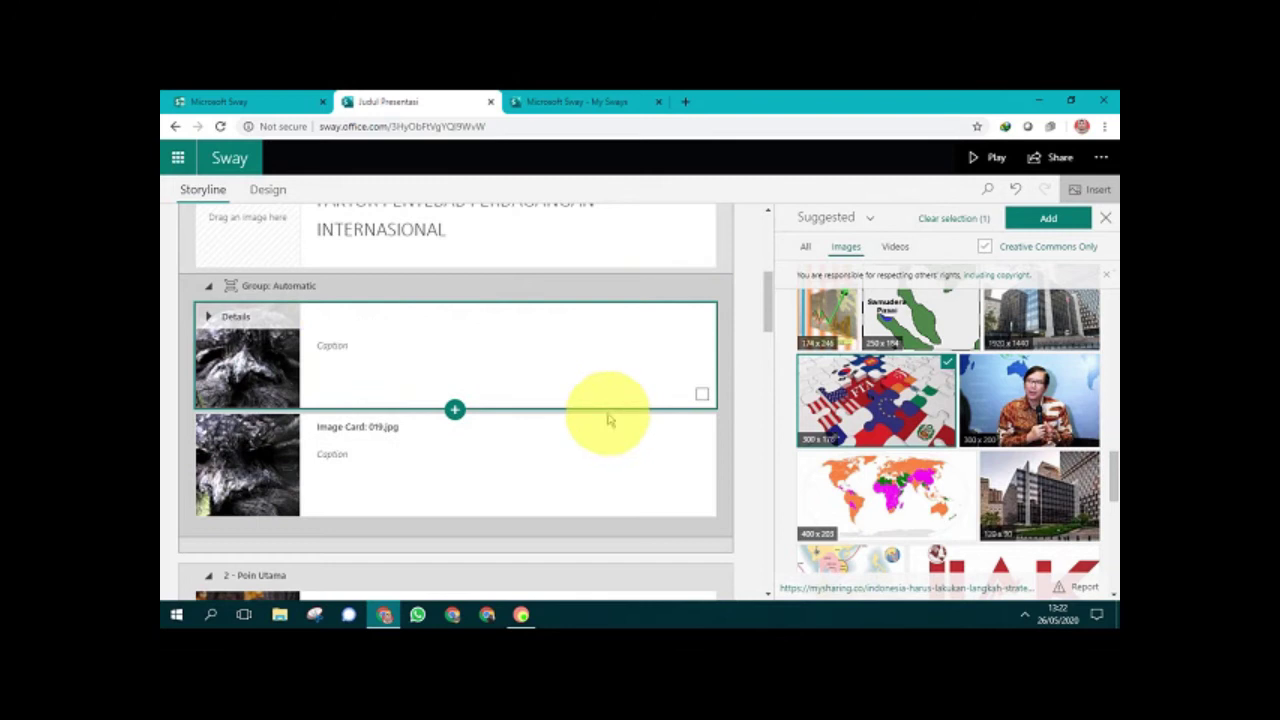
Step: Caption the first group image "Sumber daya Alam" and set its alternative text to "Sumber Daya Alam adalah semua kekayaan alam yang dapat di ekplor dari muka bumi"
{"action": "mouse_move", "coordinate": [772, 328]}
{"action": "left_mouse_down"}
{"action": "mouse_move", "coordinate": [774, 294]}
{"action": "mouse_move", "coordinate": [771, 320]}
{"action": "left_mouse_up"}
{"action": "left_click", "coordinate": [356, 369]}
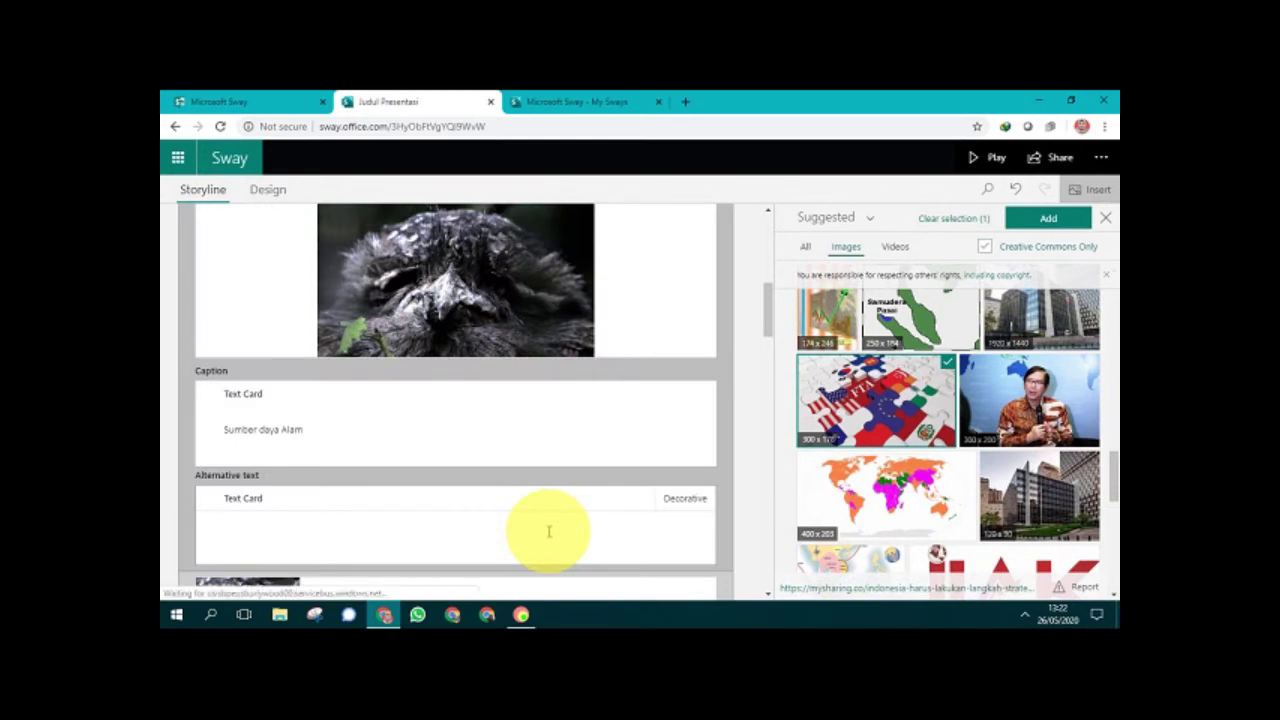
{"action": "type", "text": "Sumber"}
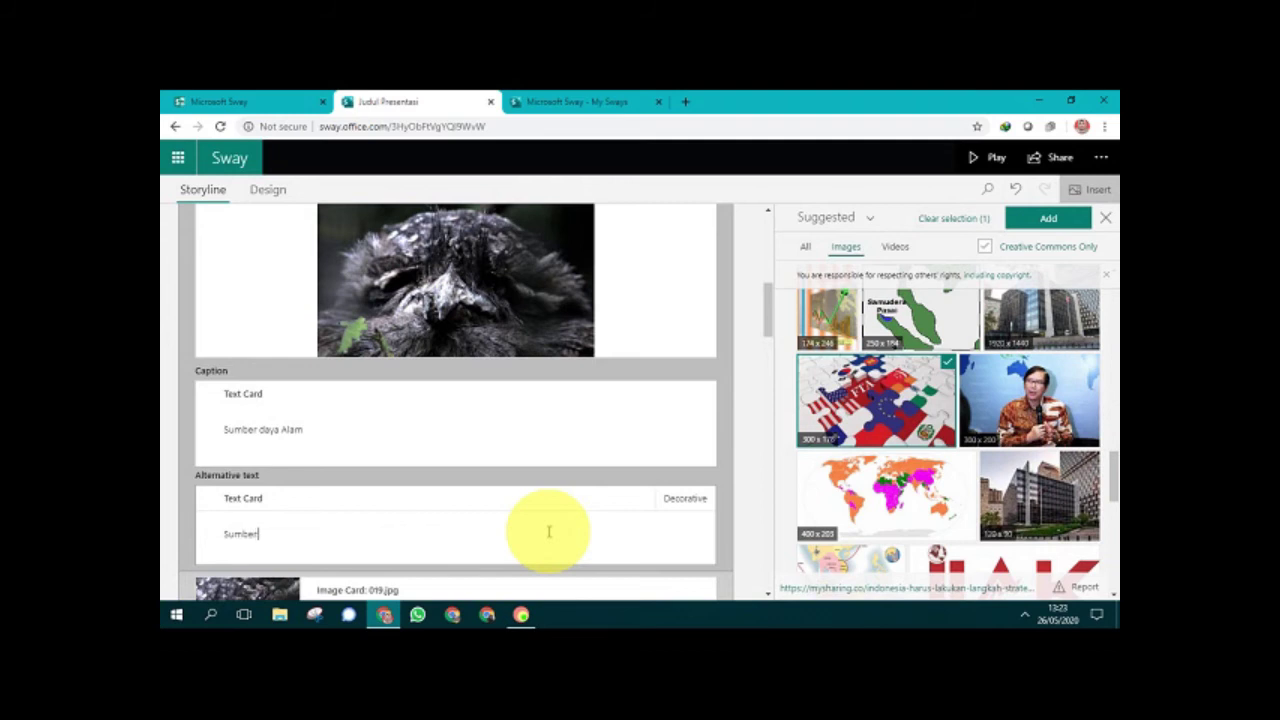
{"action": "type", "text": " Daya Alam s"}
{"action": "type", "text": "dalah semua kekayaan alam y"}
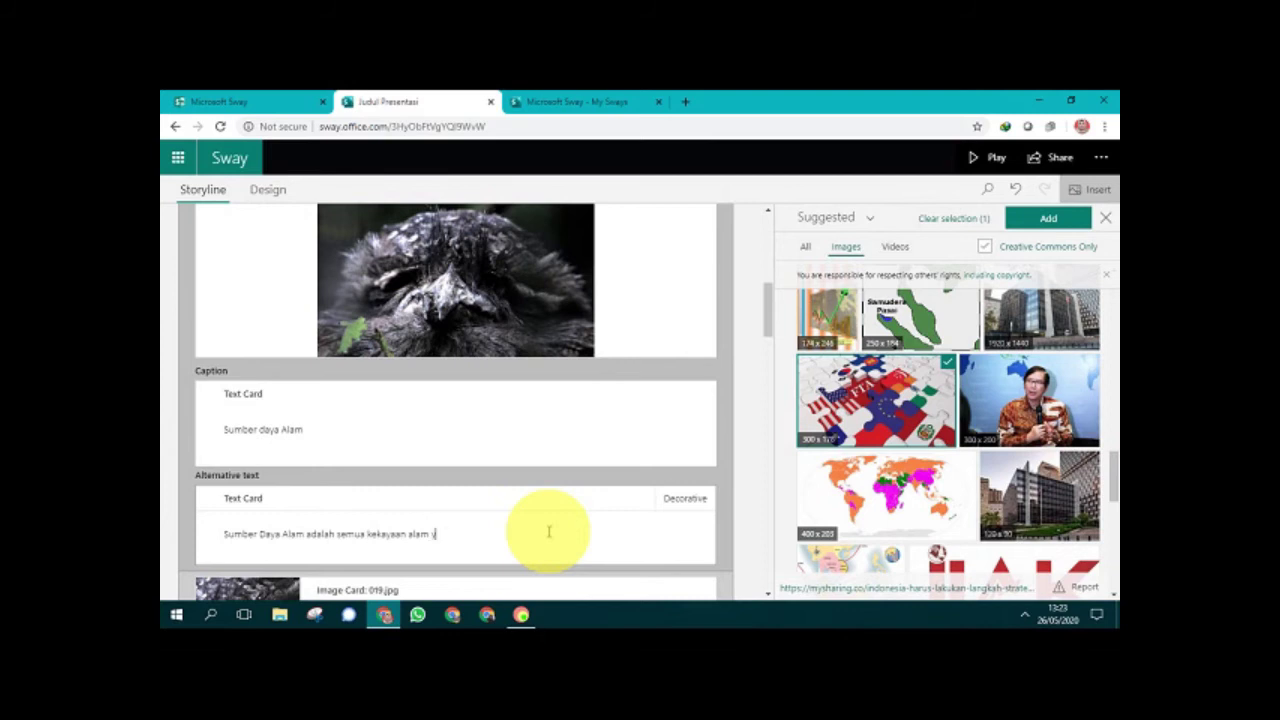
{"action": "type", "text": "ang dapa"}
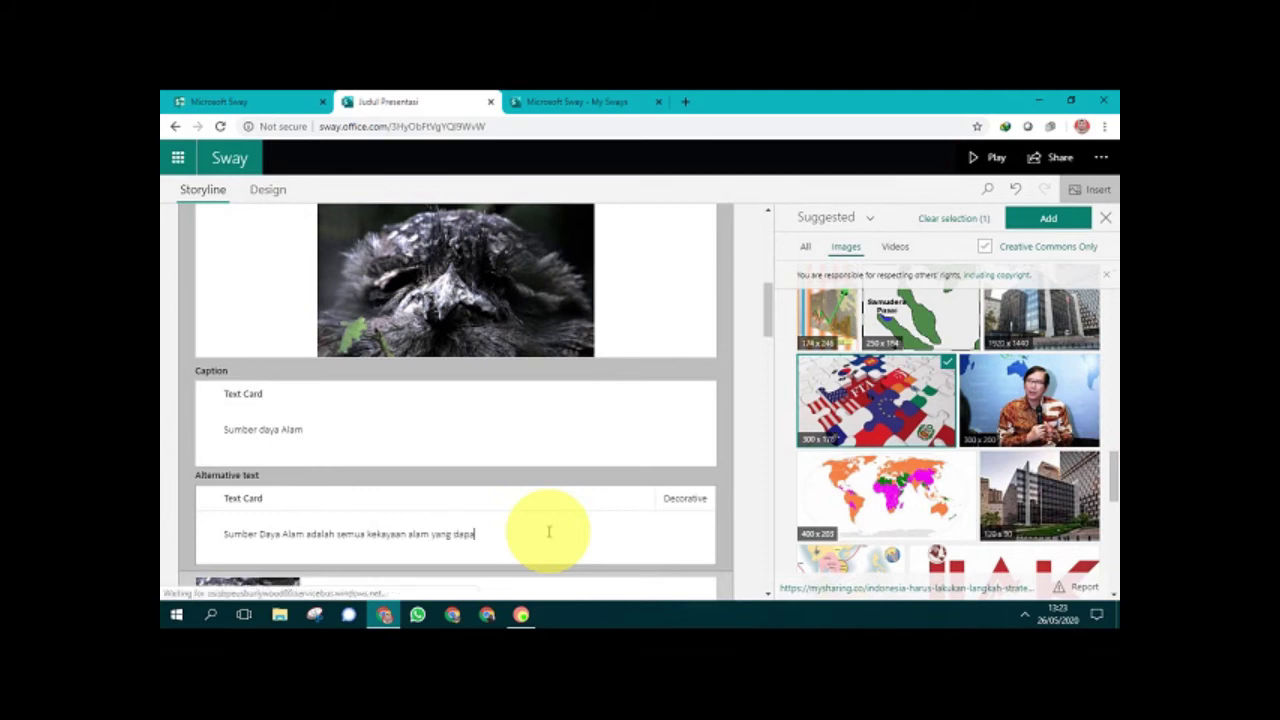
{"action": "type", "text": "t"}
{"action": "type", "text": "di ekplor dari muka bumi"}
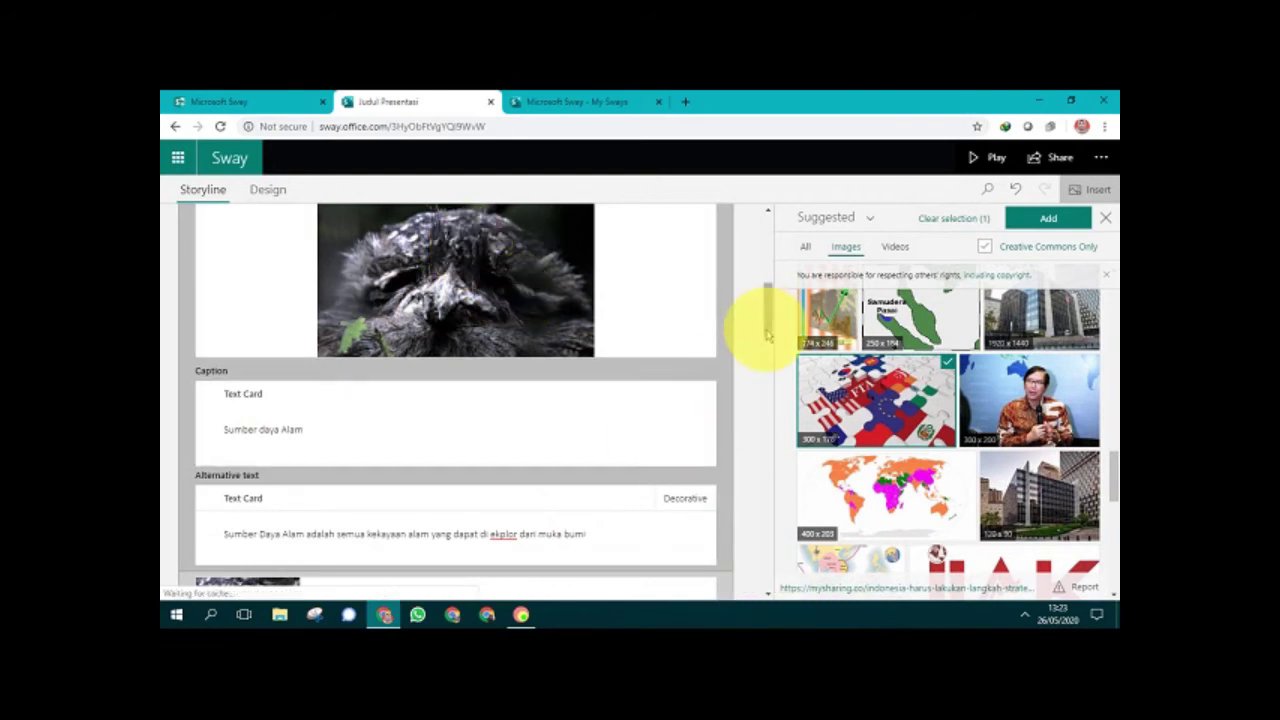
Step: Delete the template's two image cards from the first section's group and add an empty image card in their place
{"action": "scroll", "coordinate": [770, 308], "scroll_direction": "up", "scroll_amount": 2}
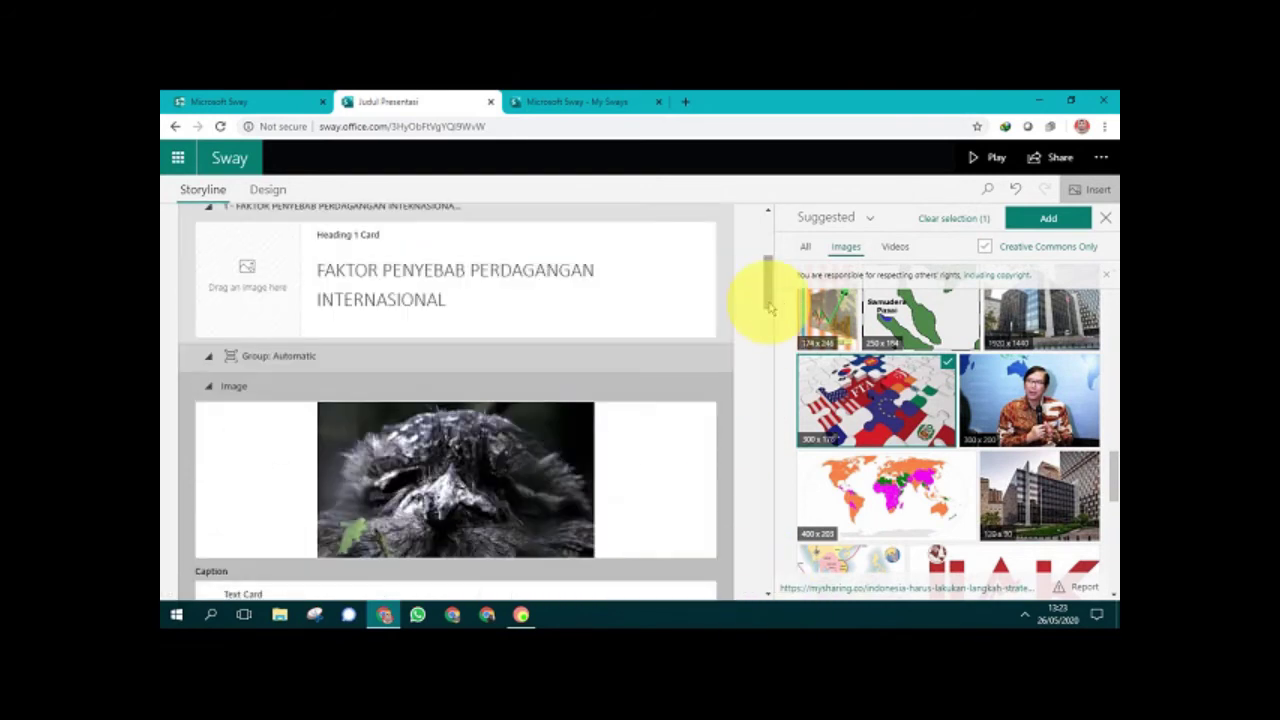
{"action": "left_click", "coordinate": [231, 391]}
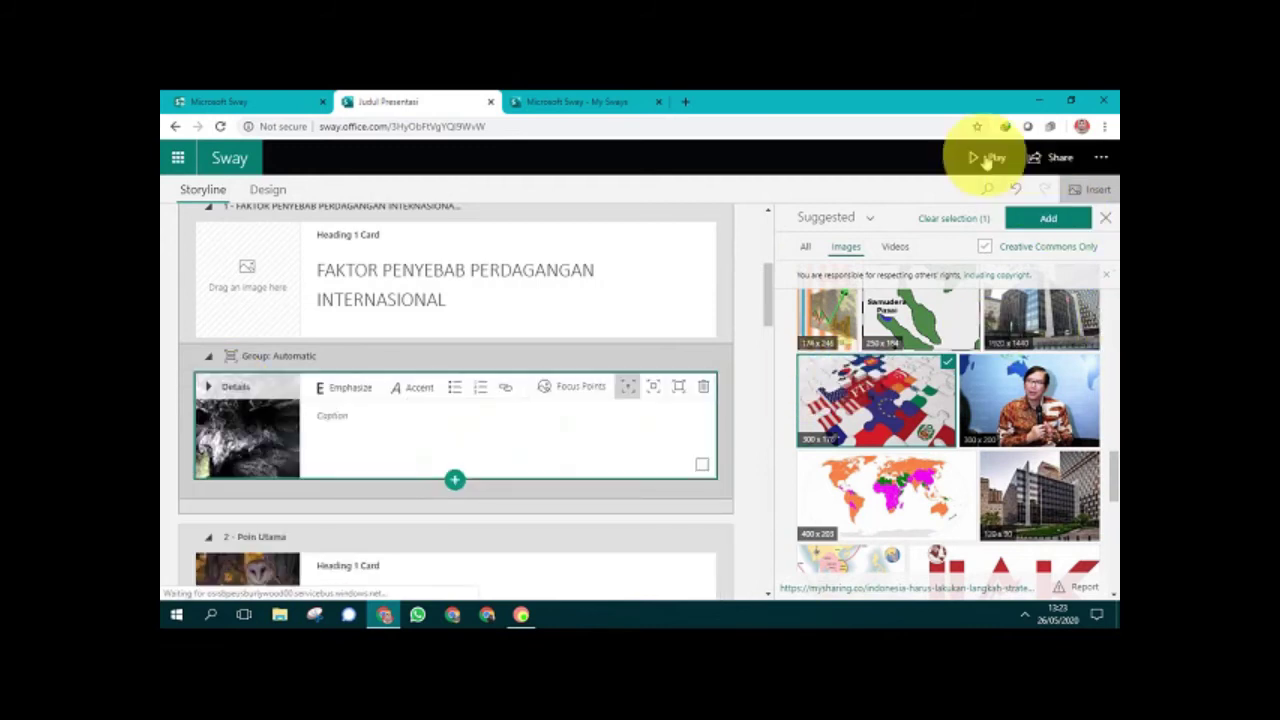
{"action": "left_click", "coordinate": [455, 478]}
{"action": "left_click", "coordinate": [403, 528]}
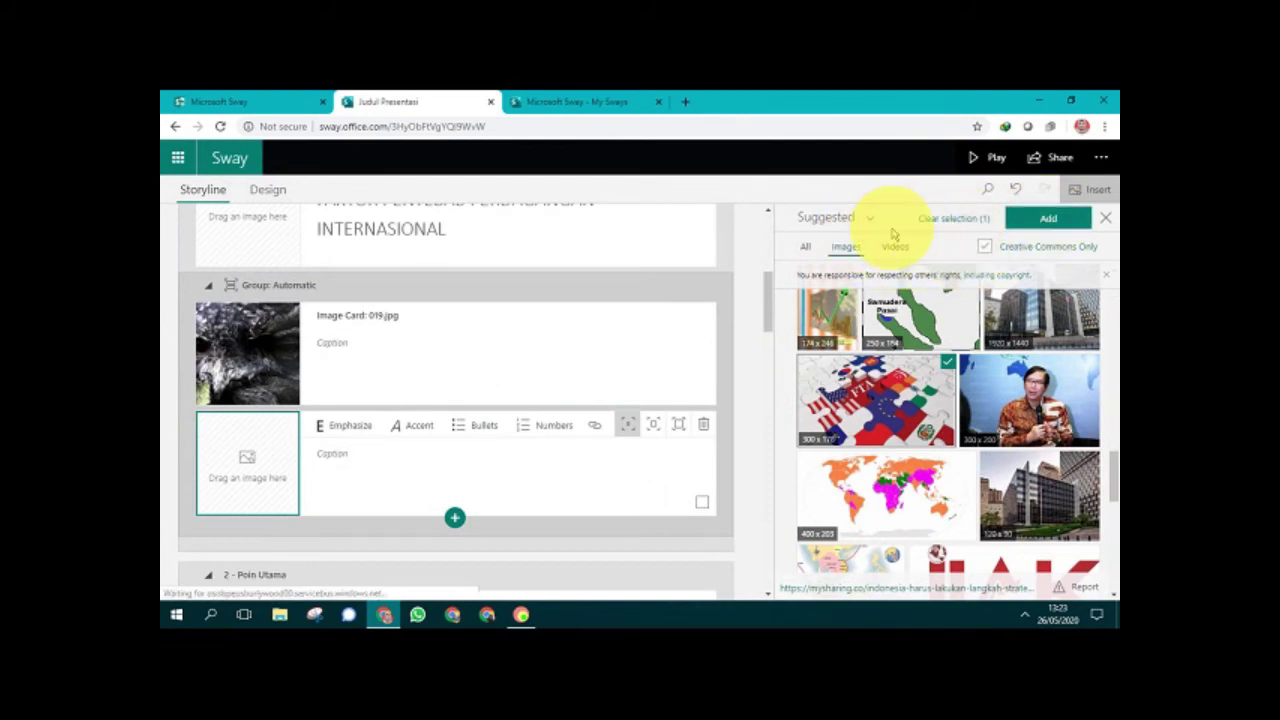
{"action": "left_click", "coordinate": [986, 190]}
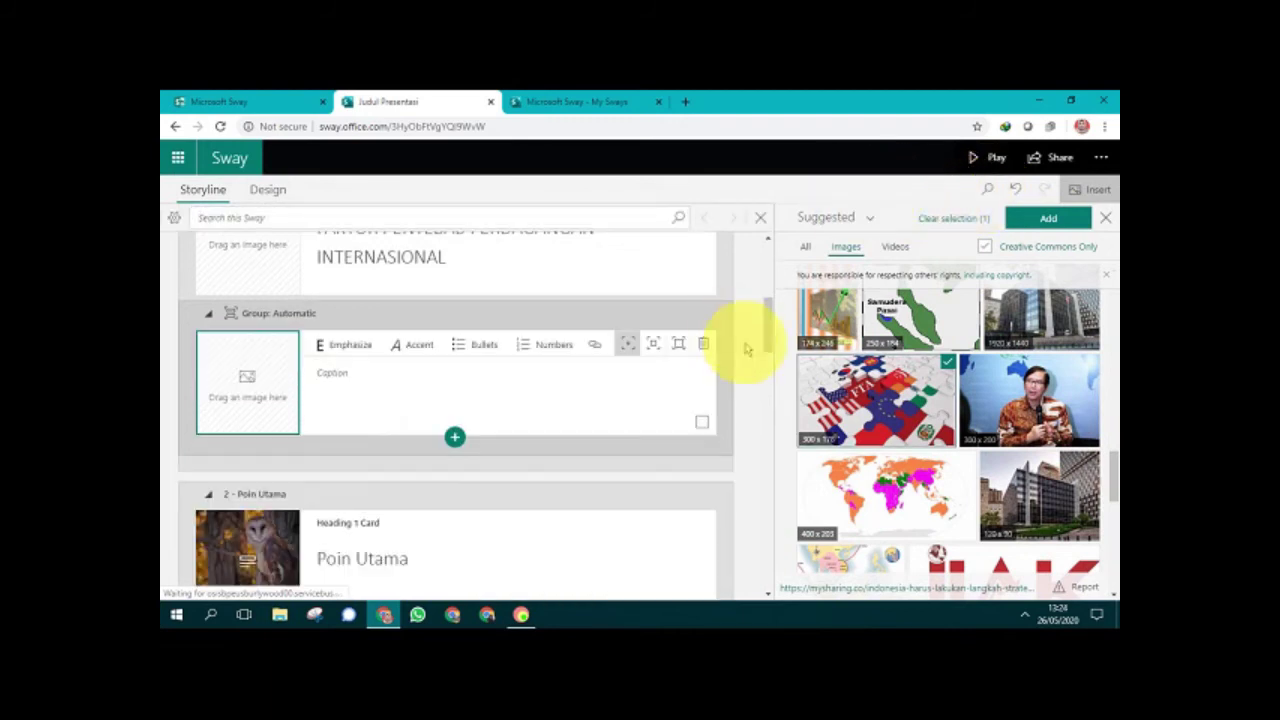
{"action": "mouse_move", "coordinate": [768, 340]}
{"action": "left_mouse_down"}
{"action": "mouse_move", "coordinate": [769, 309]}
{"action": "mouse_move", "coordinate": [772, 340]}
{"action": "left_mouse_up"}
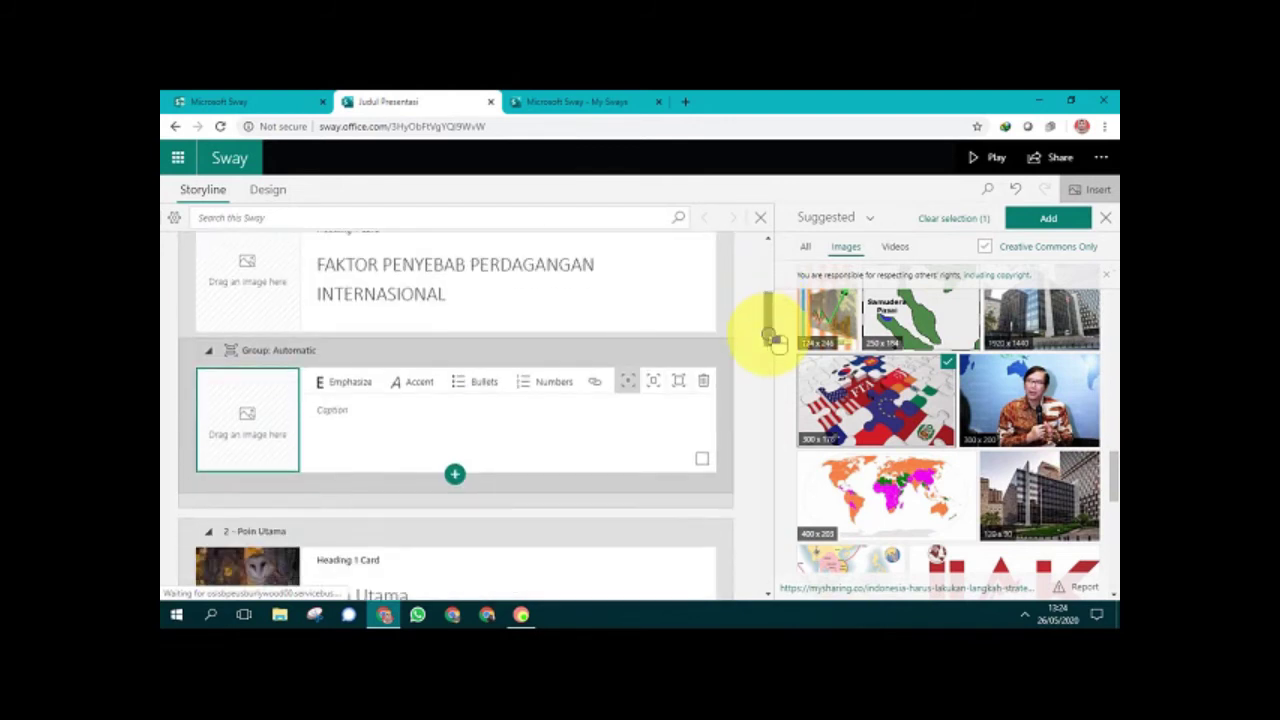
Step: Replace the title card's image with the device picture "perdagangan luar negeri" and delete the collage image card below it
{"action": "left_click", "coordinate": [1104, 217]}
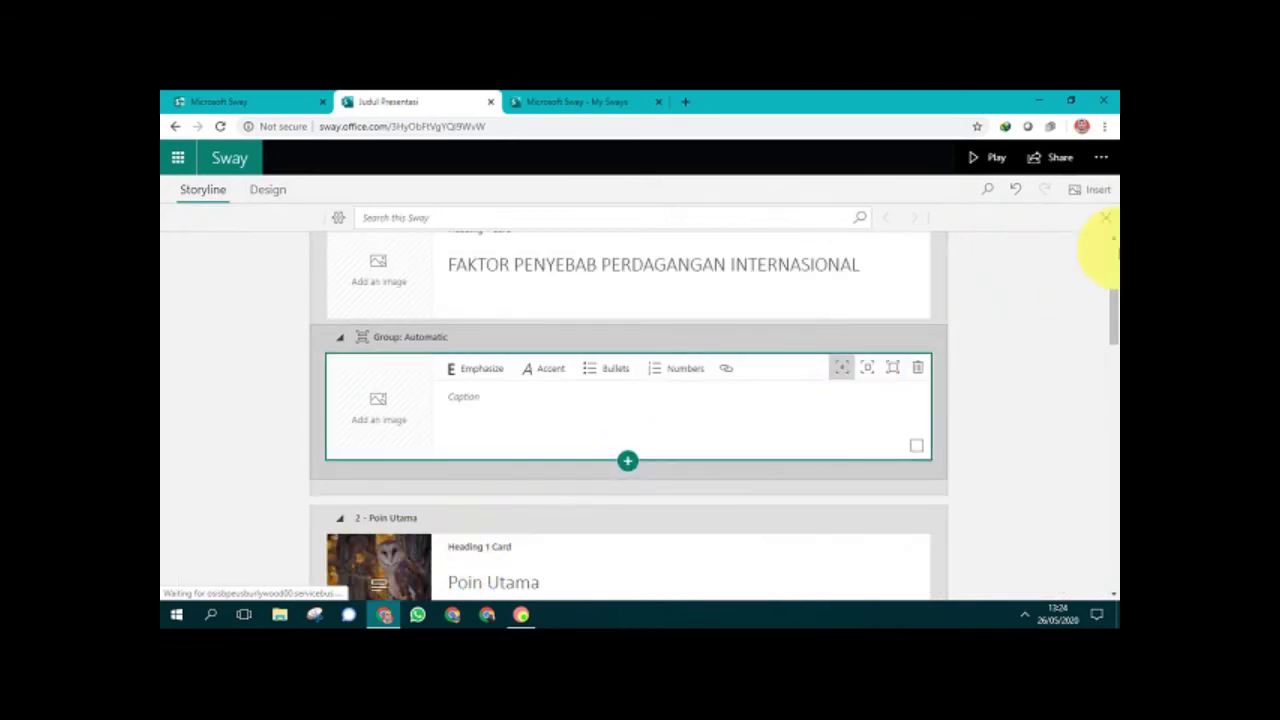
{"action": "left_click", "coordinate": [1096, 190]}
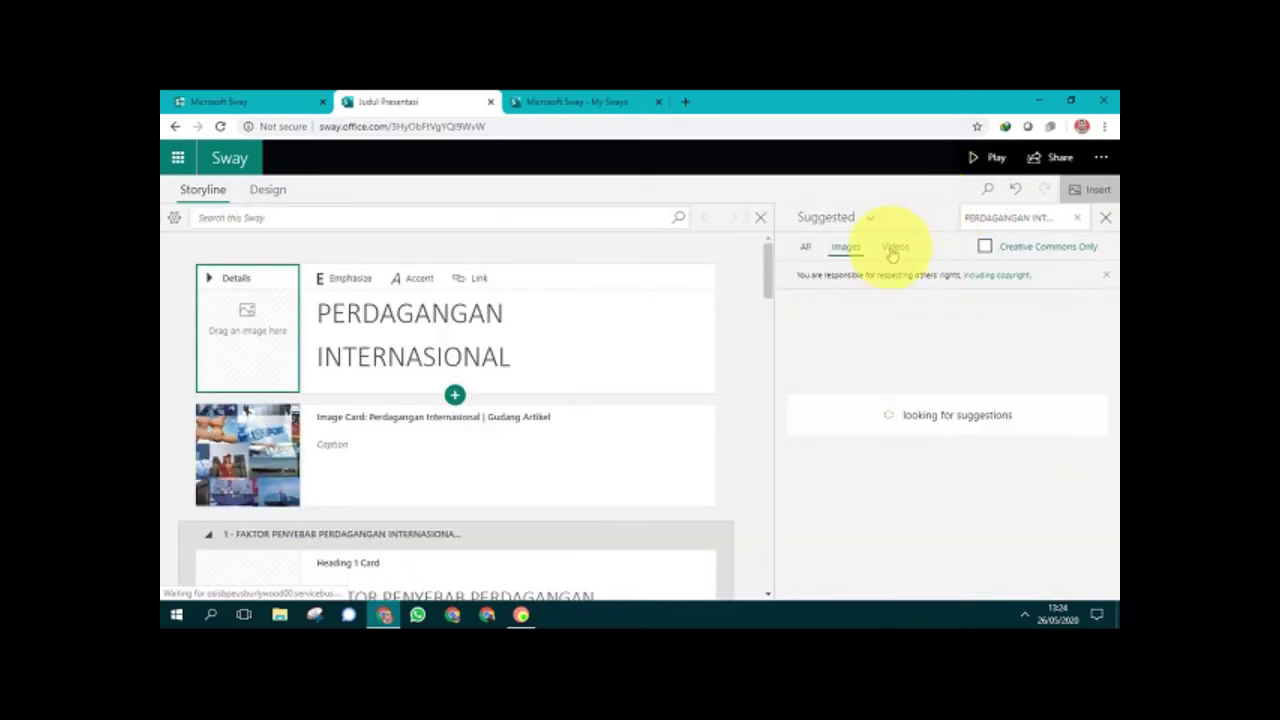
{"action": "left_click", "coordinate": [805, 250]}
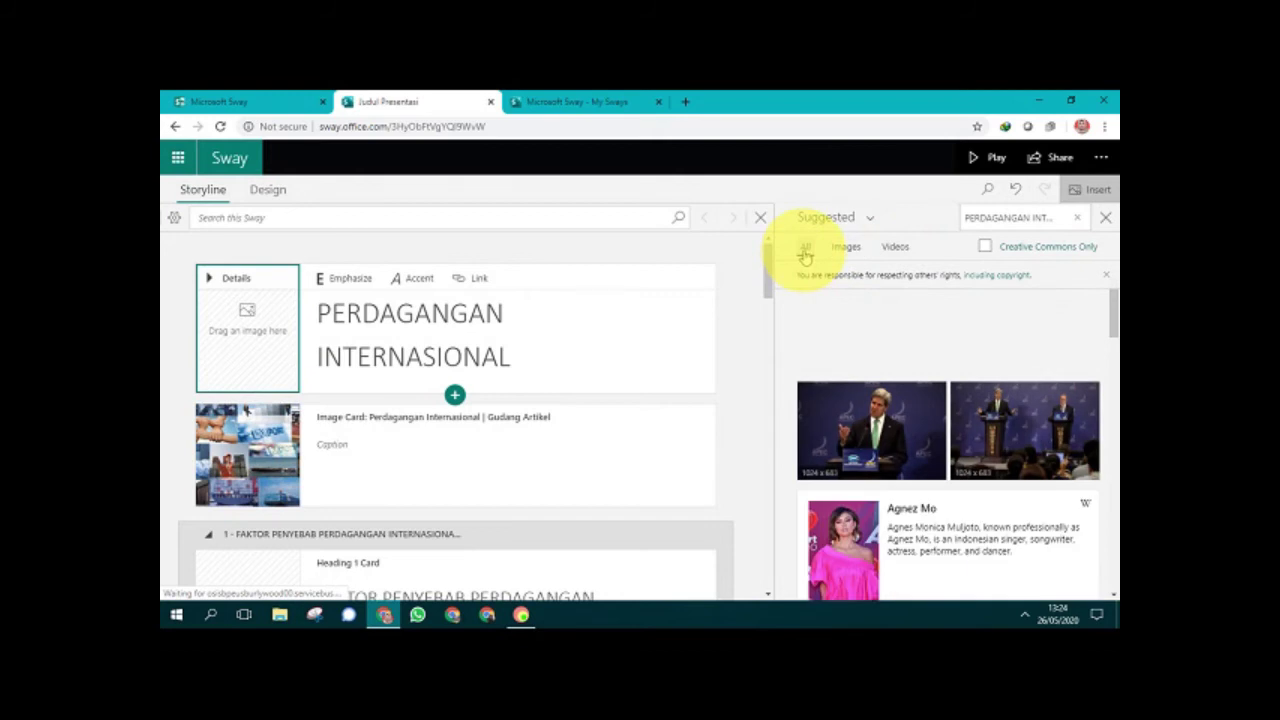
{"action": "left_click", "coordinate": [845, 247]}
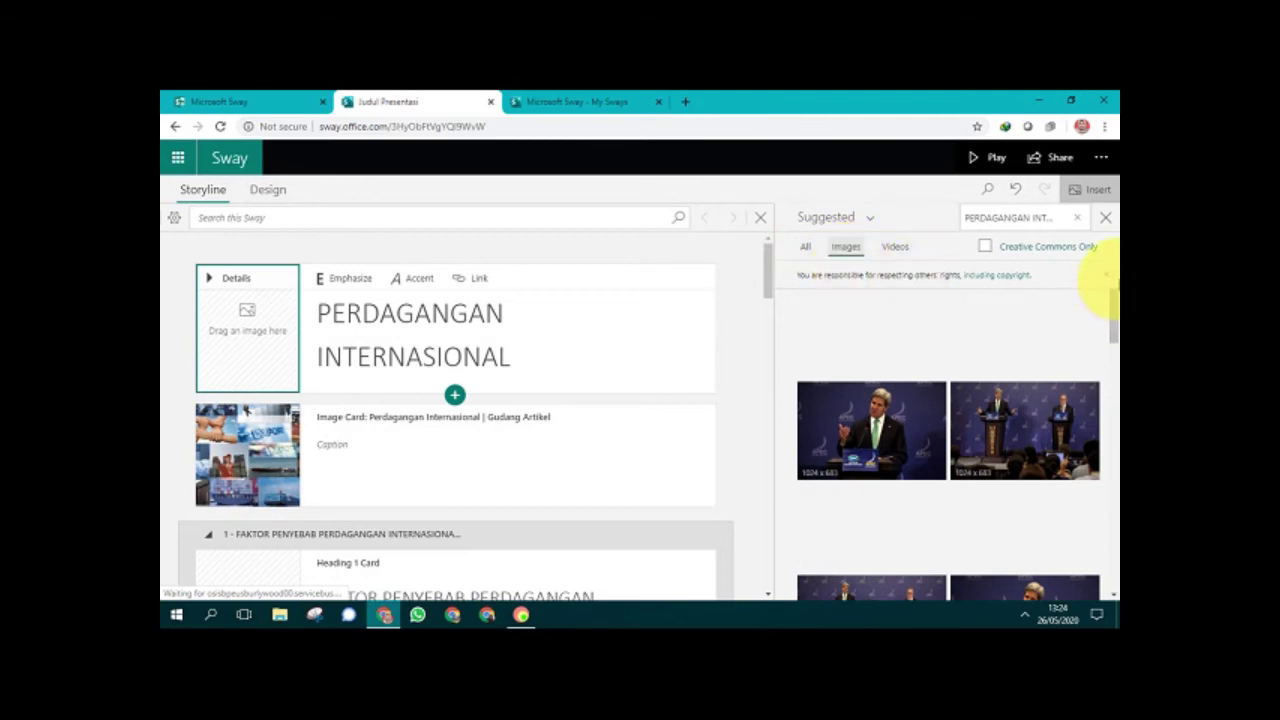
{"action": "left_click", "coordinate": [835, 217]}
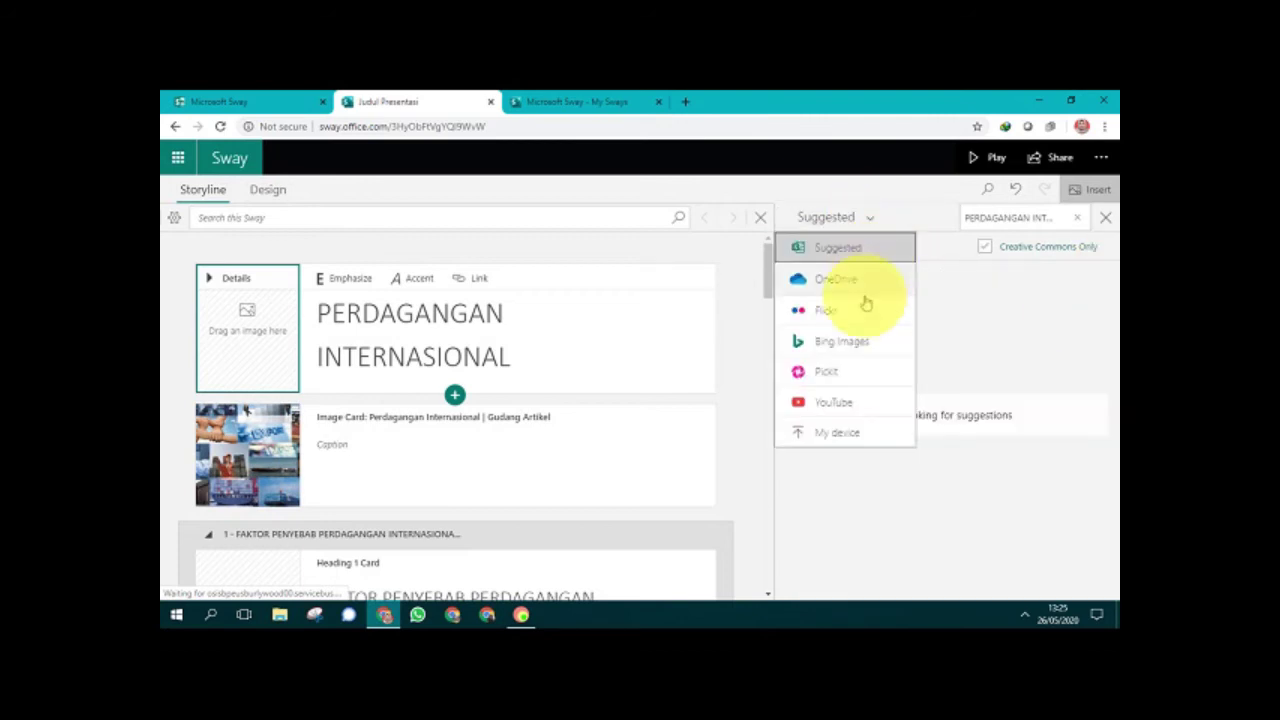
{"action": "left_click", "coordinate": [820, 440]}
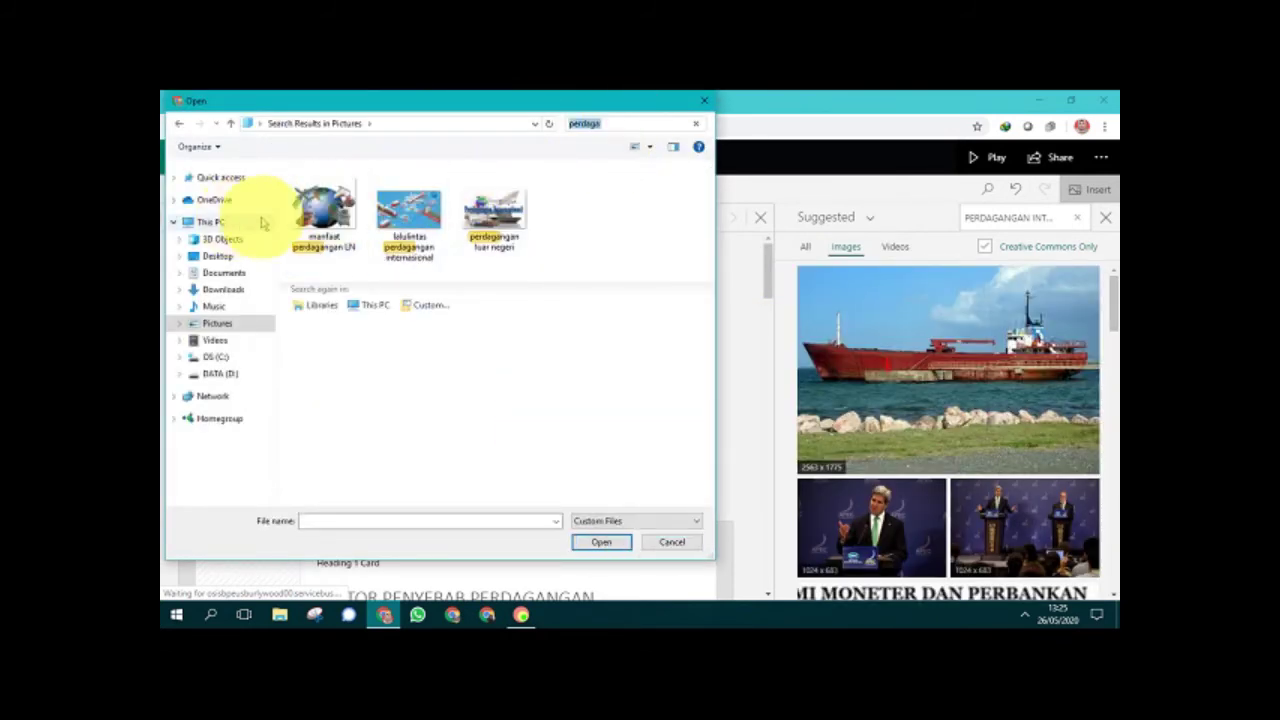
{"action": "left_click", "coordinate": [495, 210]}
{"action": "left_click", "coordinate": [601, 541]}
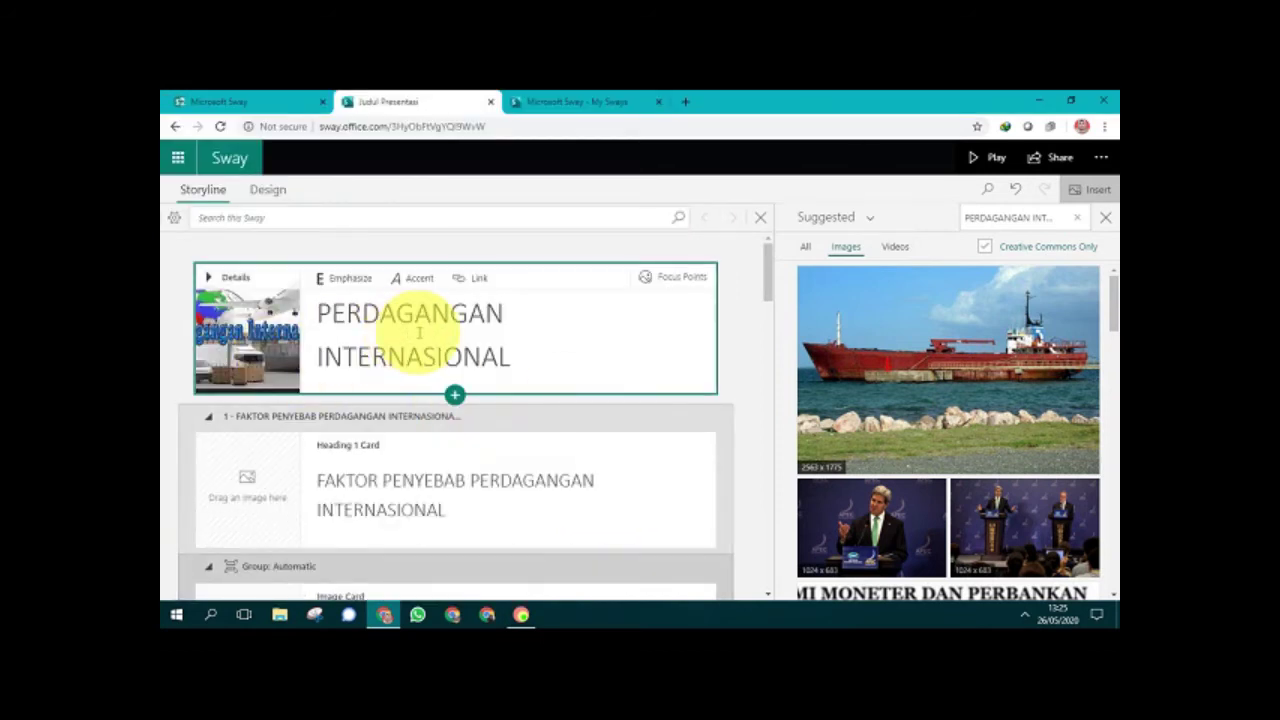
{"action": "left_click", "coordinate": [454, 395]}
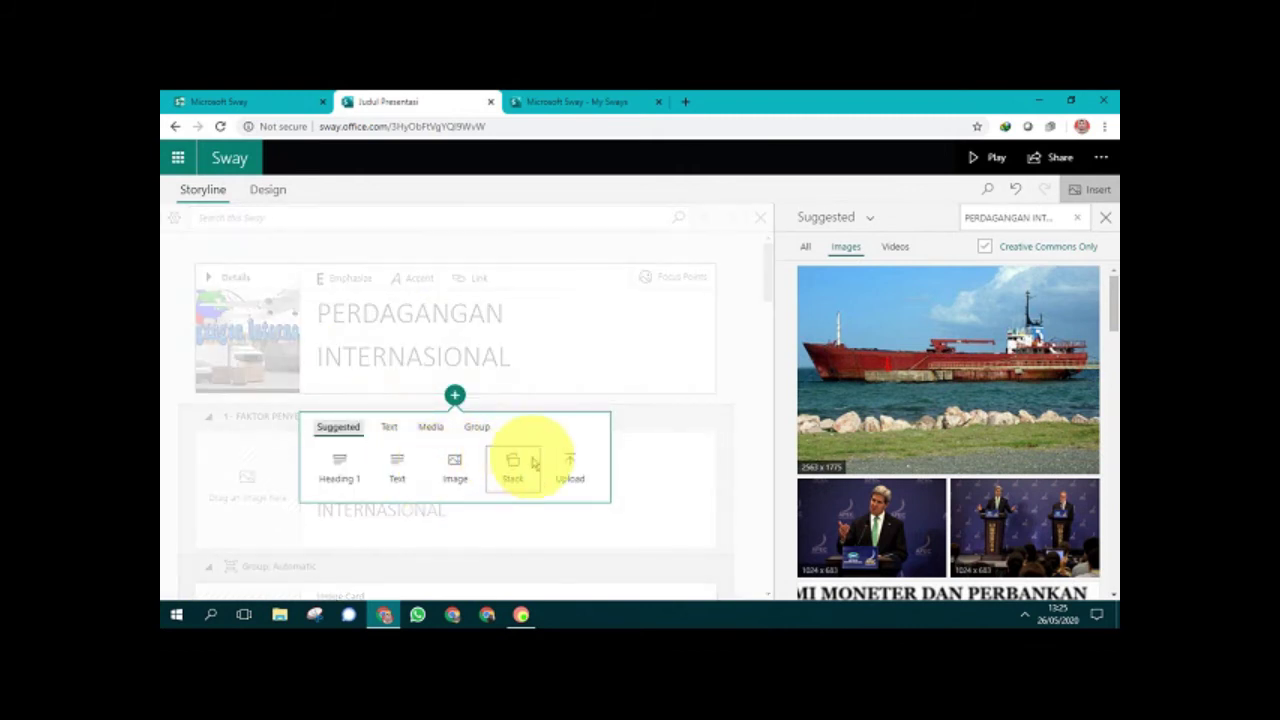
{"action": "left_click", "coordinate": [455, 467]}
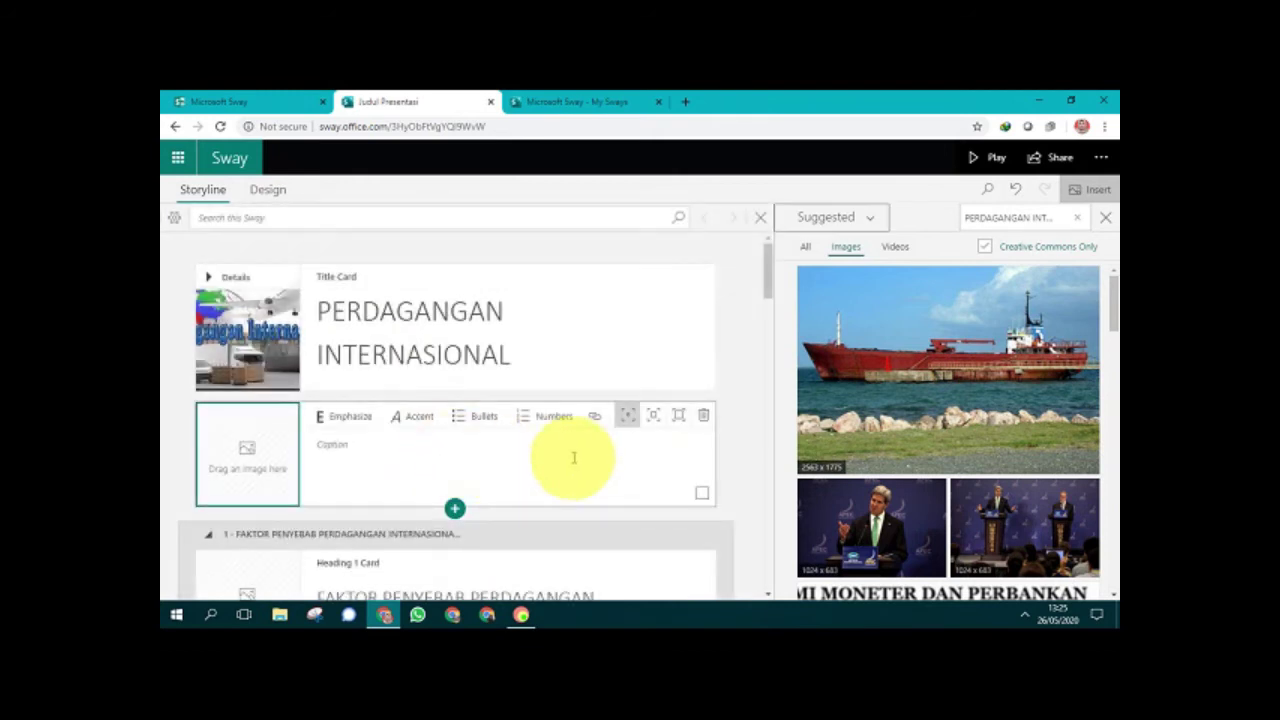
{"action": "left_click", "coordinate": [702, 418]}
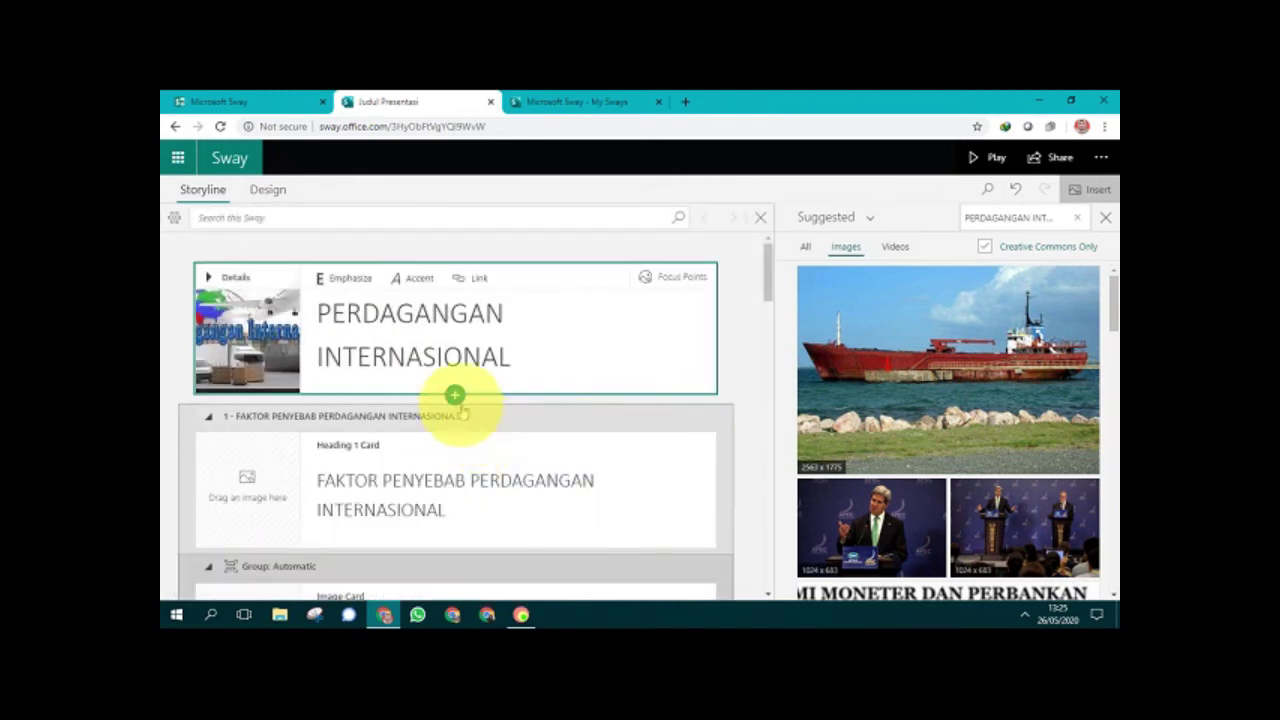
Step: Add an empty video card directly below the title card
{"action": "left_click", "coordinate": [455, 395]}
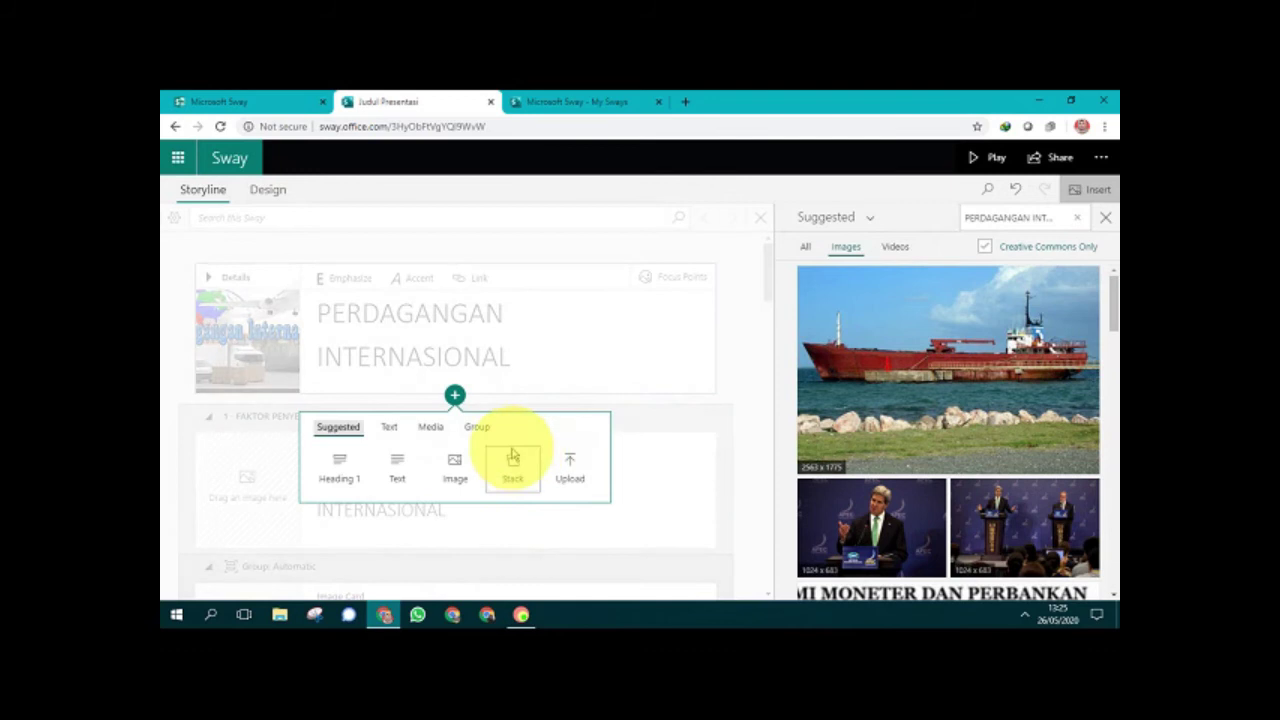
{"action": "left_click", "coordinate": [430, 426]}
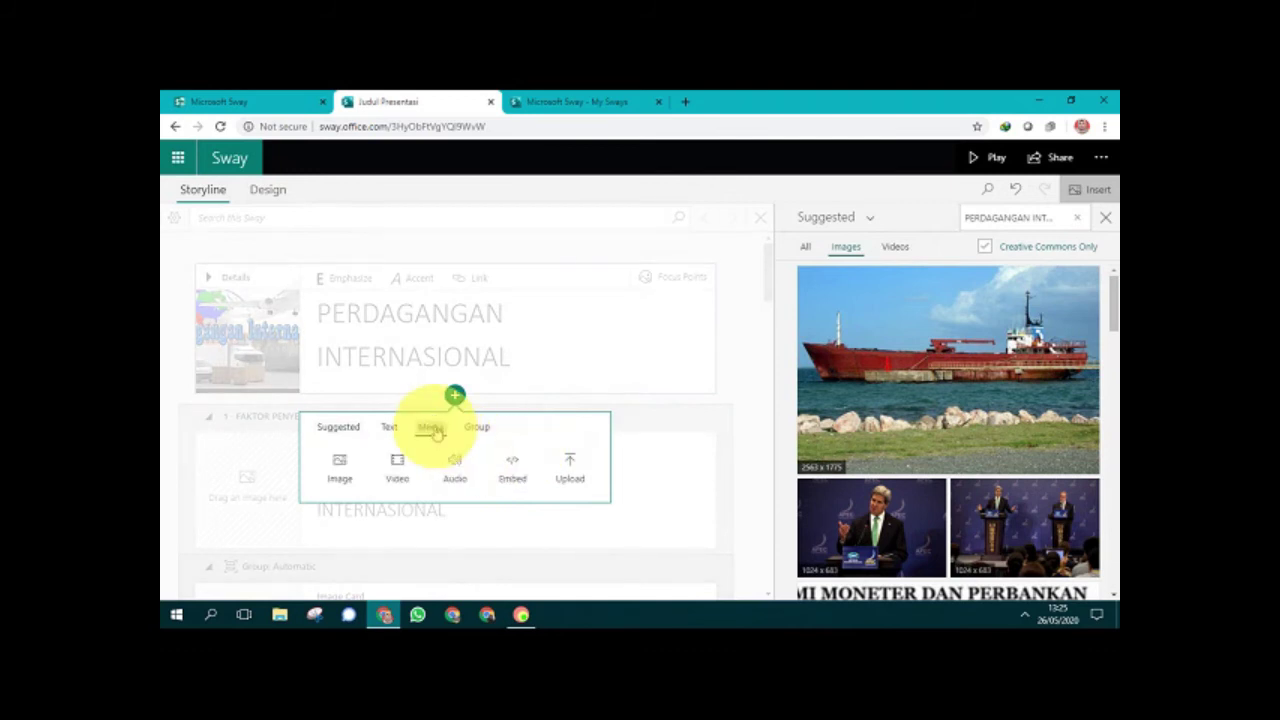
{"action": "left_click", "coordinate": [400, 470]}
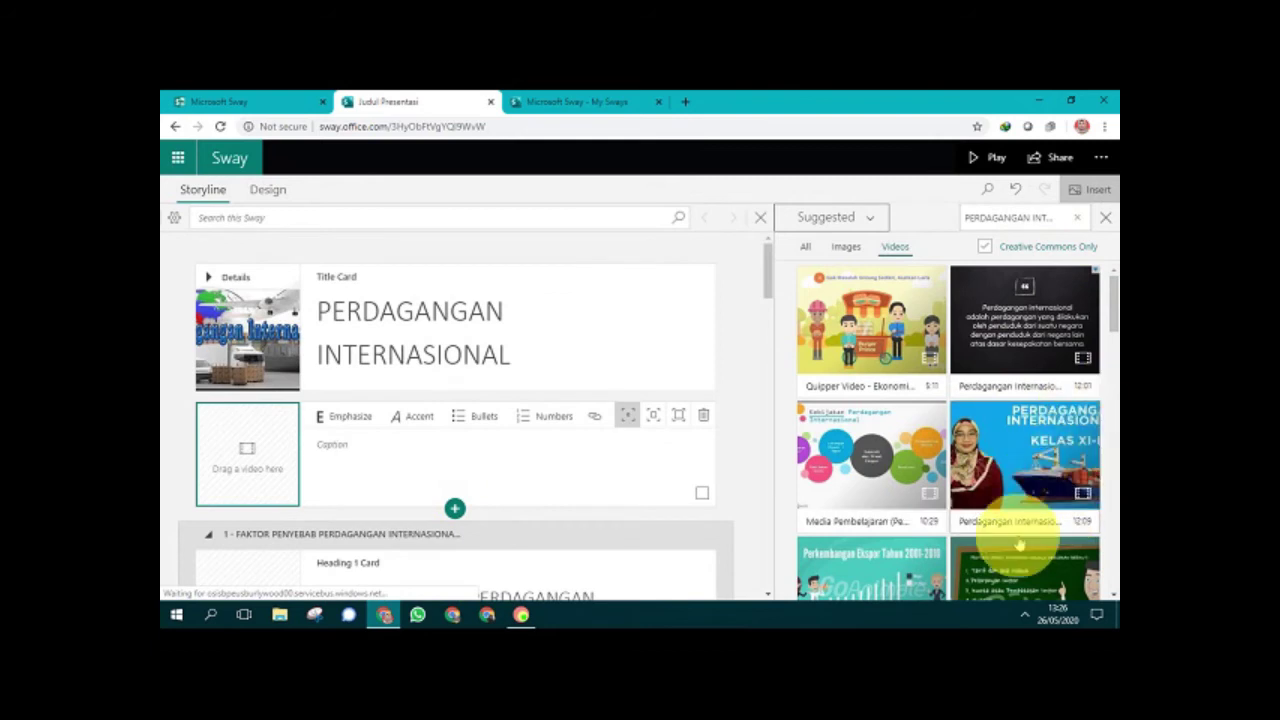
Step: Fill the empty video card below the title card with the YouTube video "Tren Perdagangan Indonesia-UE"
{"action": "left_click", "coordinate": [869, 217]}
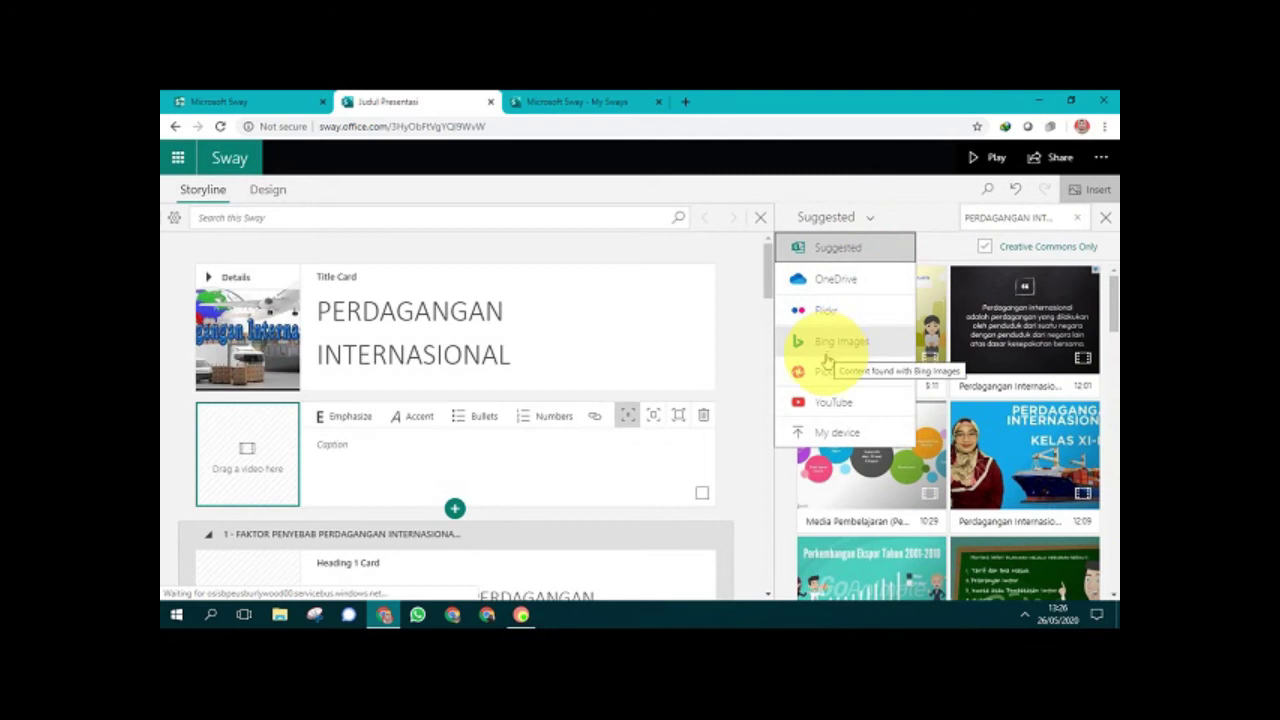
{"action": "left_click", "coordinate": [824, 405]}
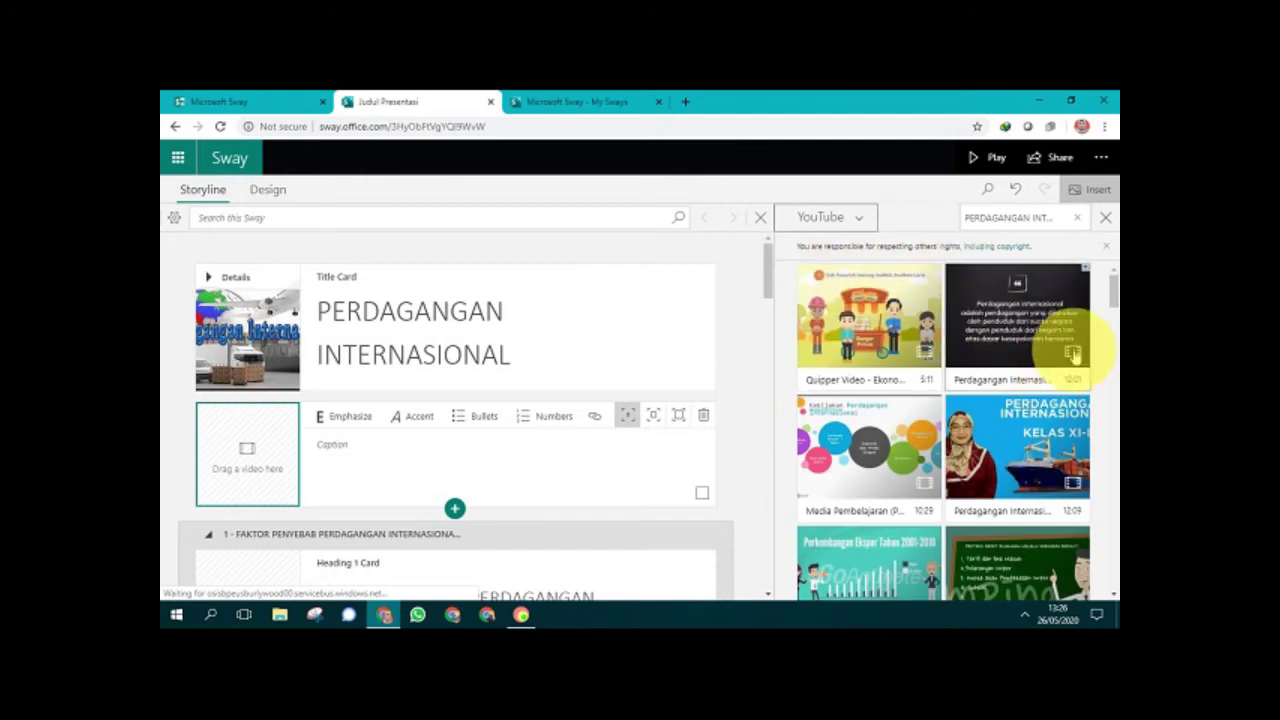
{"action": "left_click_drag", "start_coordinate": [1113, 290], "coordinate": [1113, 341]}
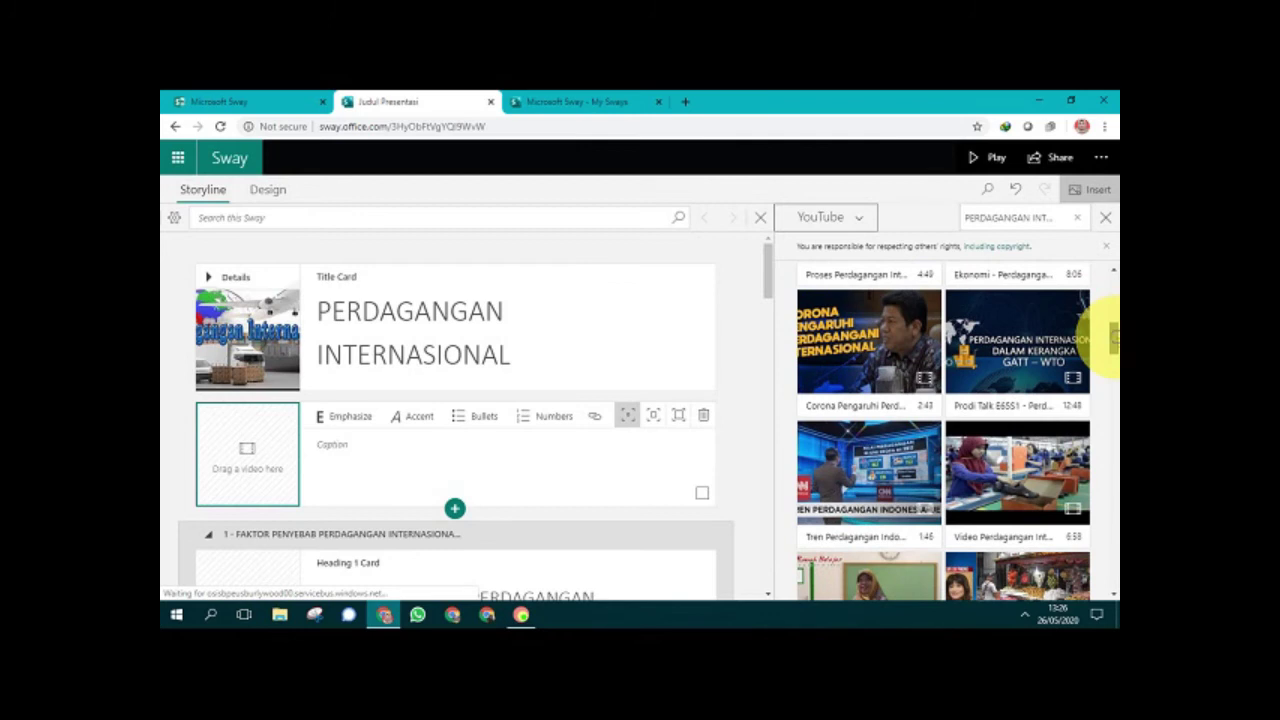
{"action": "left_click_drag", "start_coordinate": [1114, 337], "coordinate": [1114, 335]}
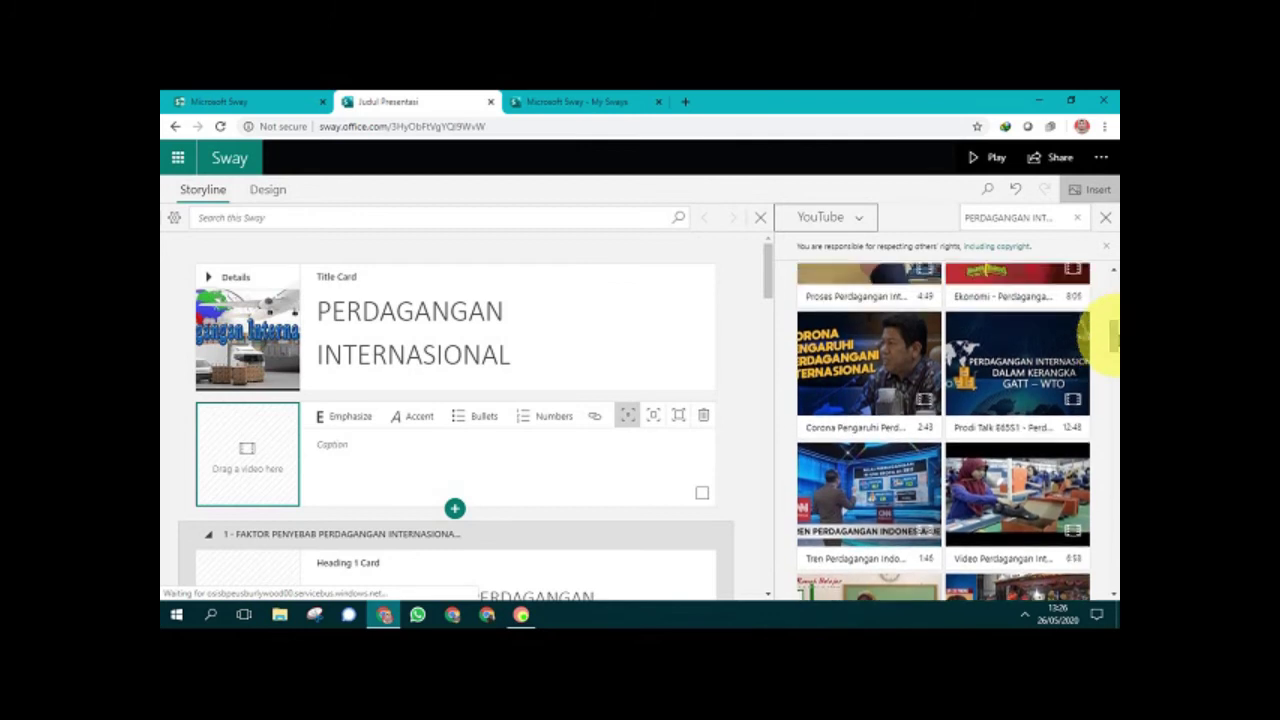
{"action": "left_click", "coordinate": [866, 488]}
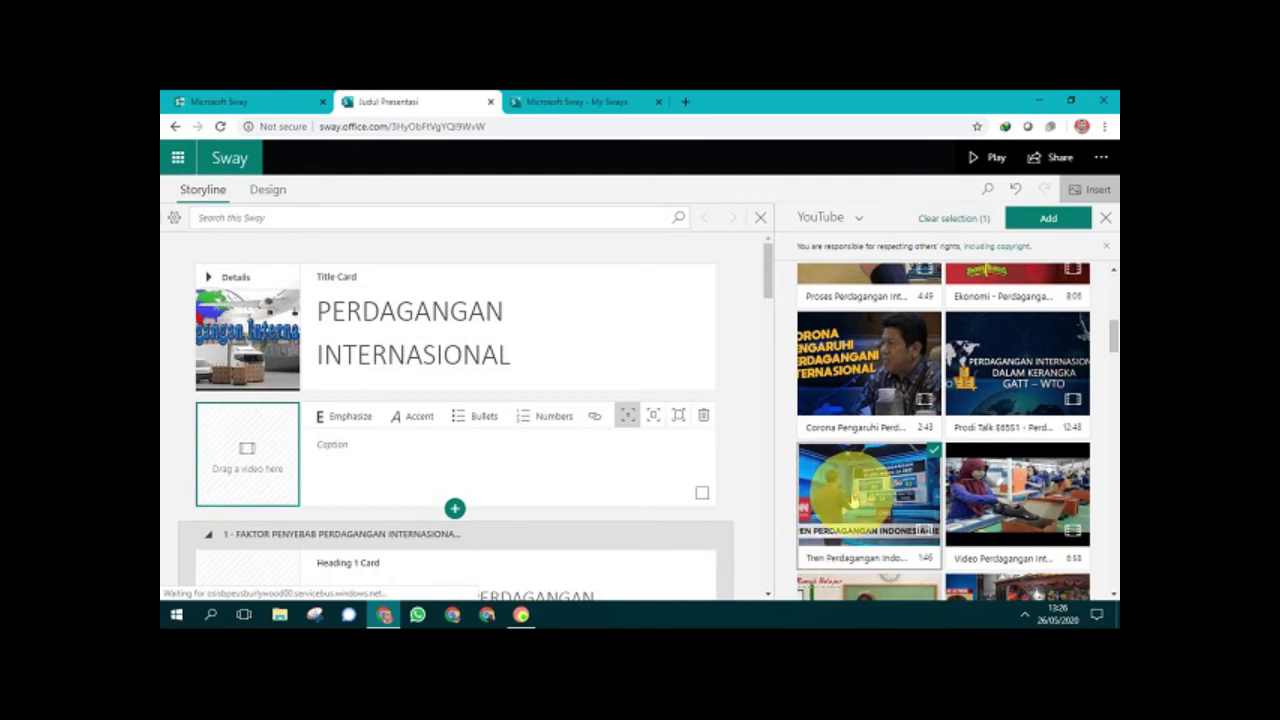
{"action": "left_click", "coordinate": [1052, 217]}
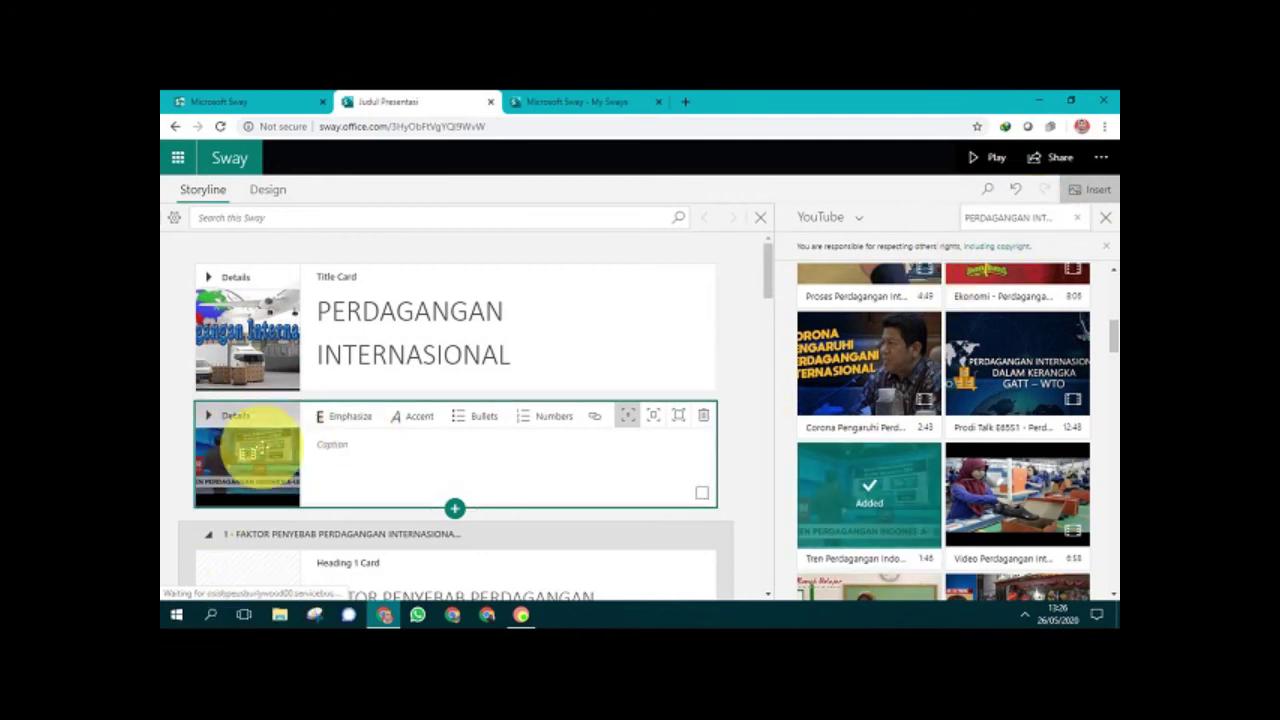
Step: Caption the first section's empty image card "Sumber Daya Alam" and fill it with a forest river picture from a Bing Images search for "sumber Daya Alam"
{"action": "left_click_drag", "start_coordinate": [769, 283], "coordinate": [772, 337]}
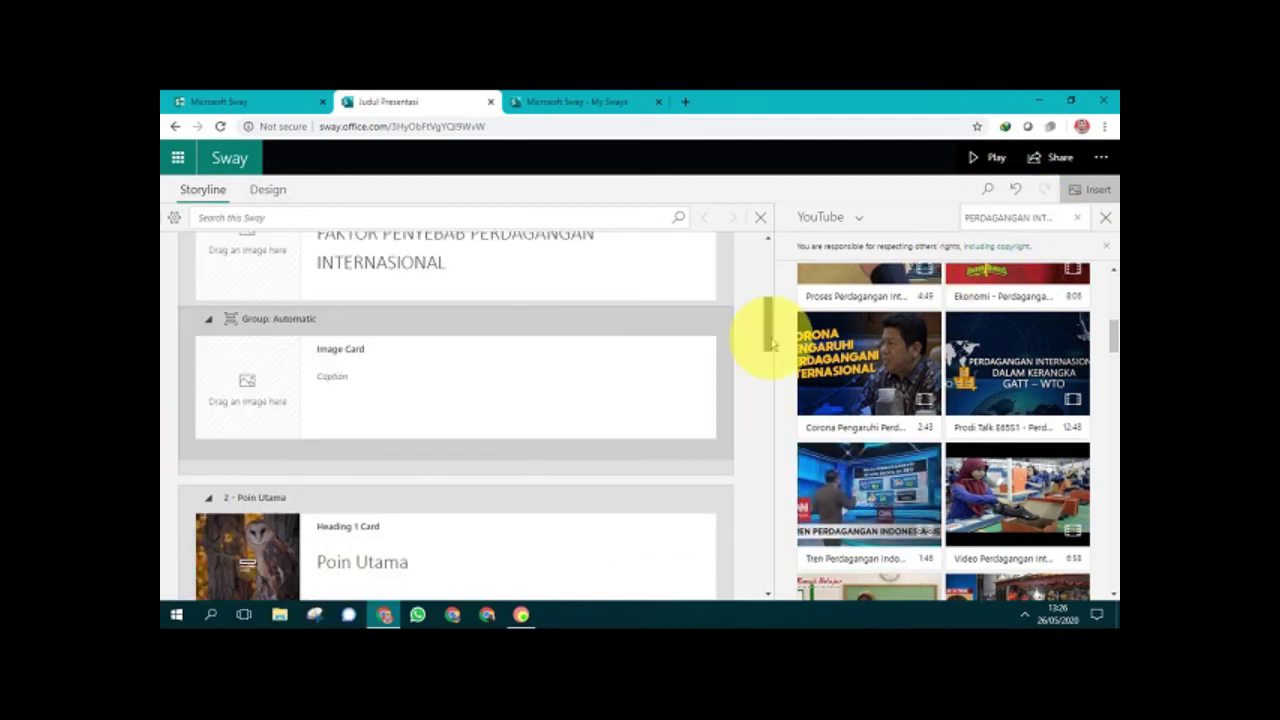
{"action": "left_click", "coordinate": [365, 352]}
{"action": "left_click", "coordinate": [376, 388]}
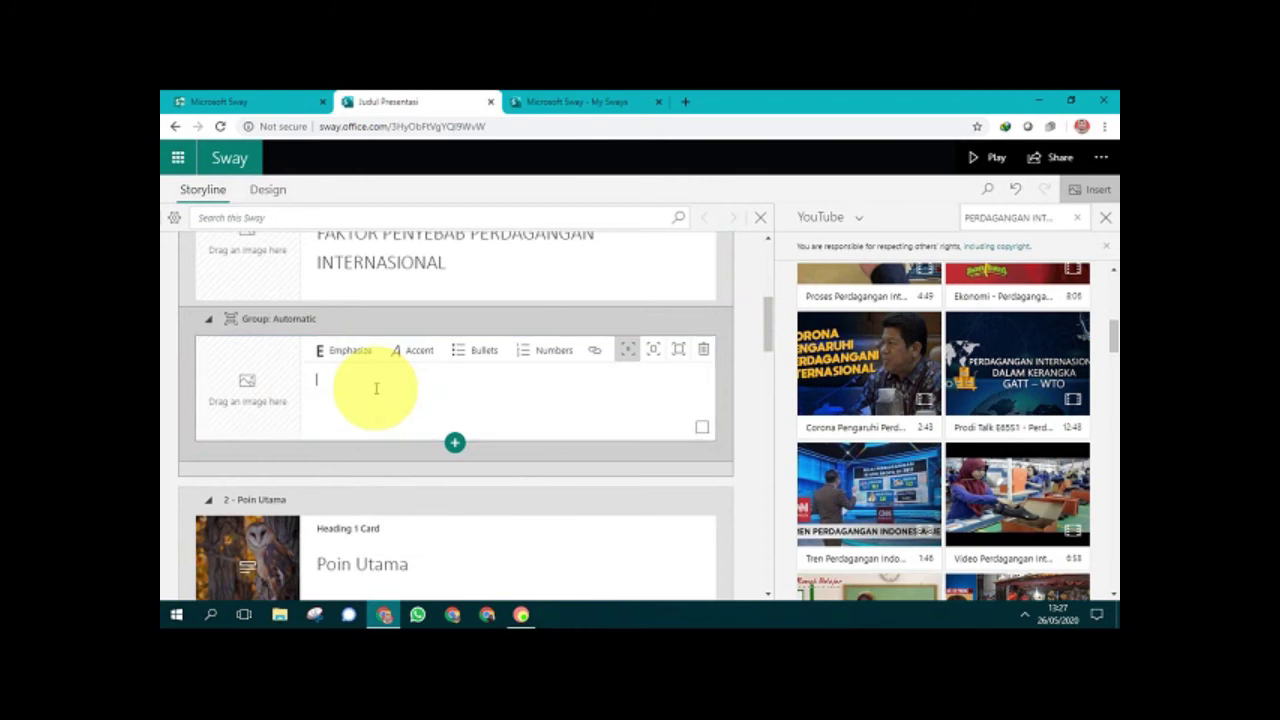
{"action": "type", "text": "Su"}
{"action": "type", "text": "mber Daya Alam"}
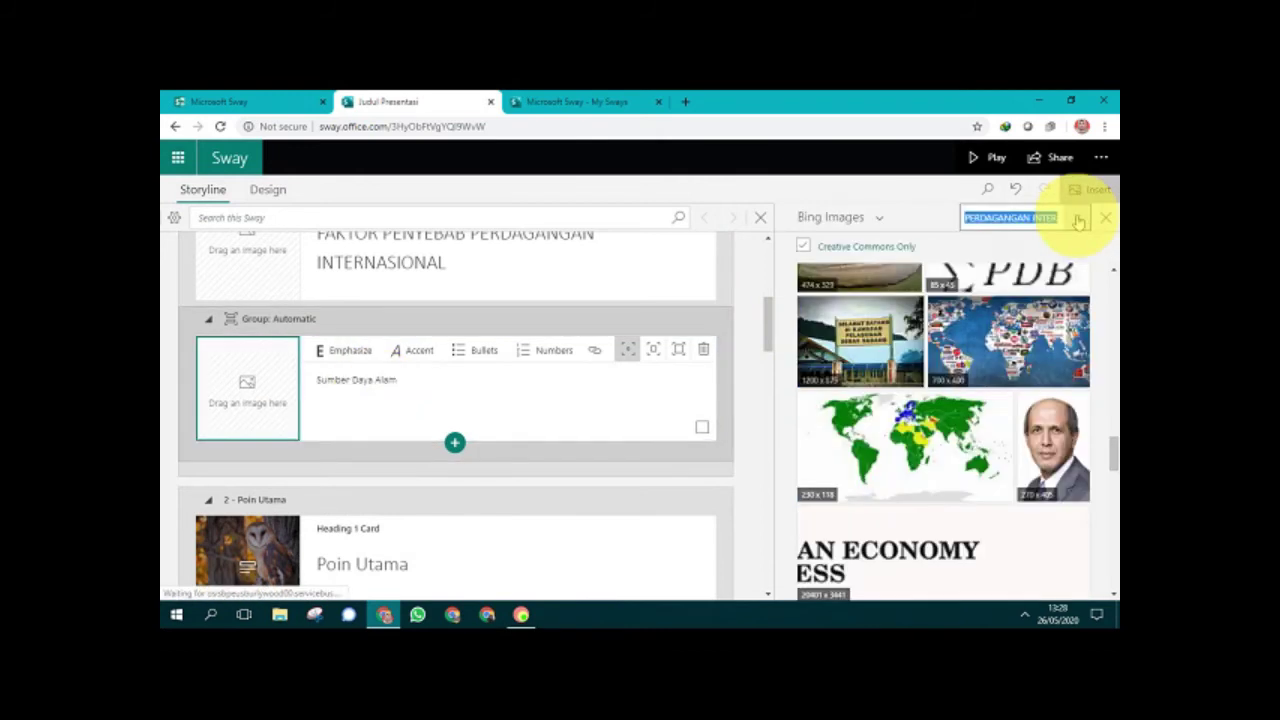
{"action": "left_click", "coordinate": [1077, 217]}
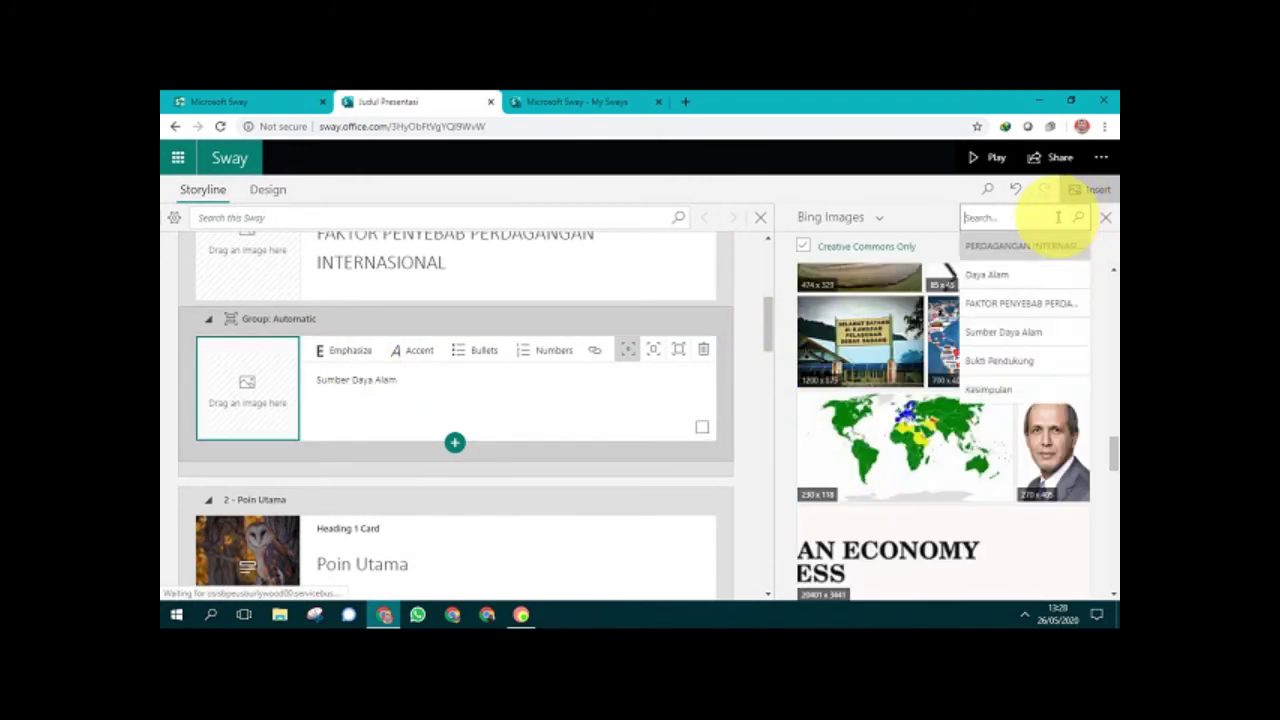
{"action": "type", "text": "sumber Daya Alam"}
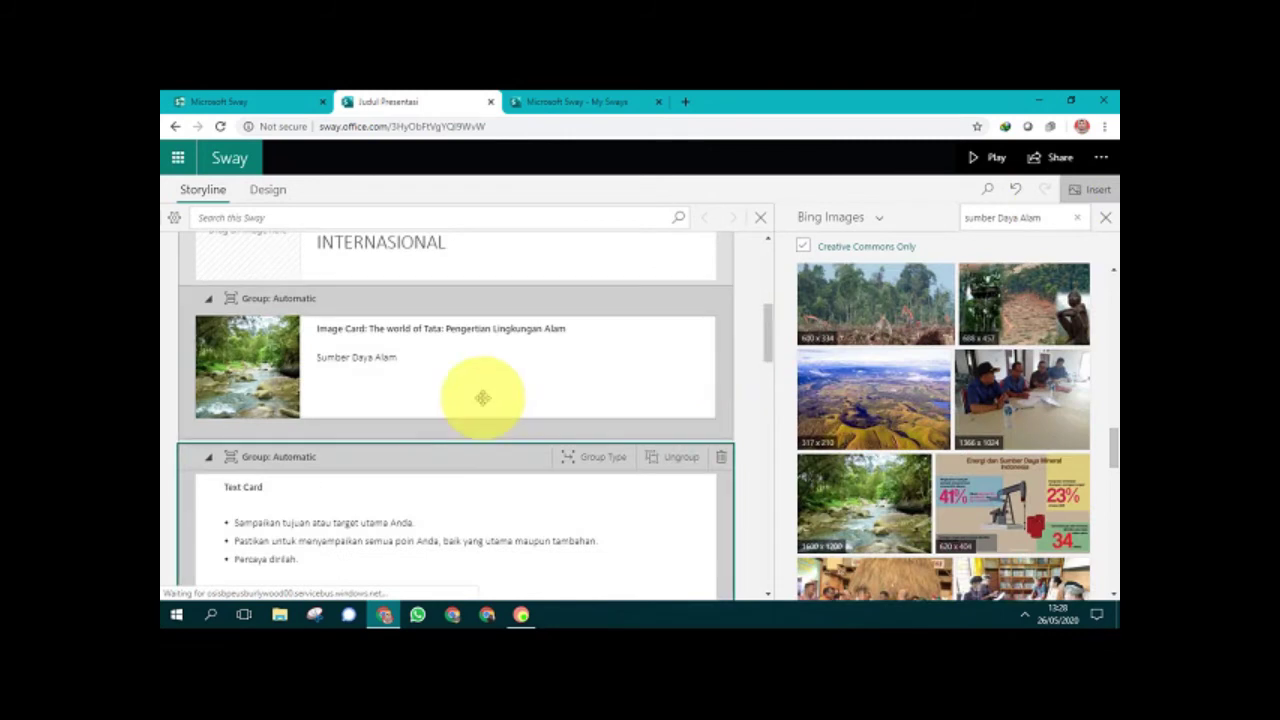
Step: Add a text card directly below the "Sumber Daya Alam" image card in the first section's group
{"action": "left_click", "coordinate": [410, 390]}
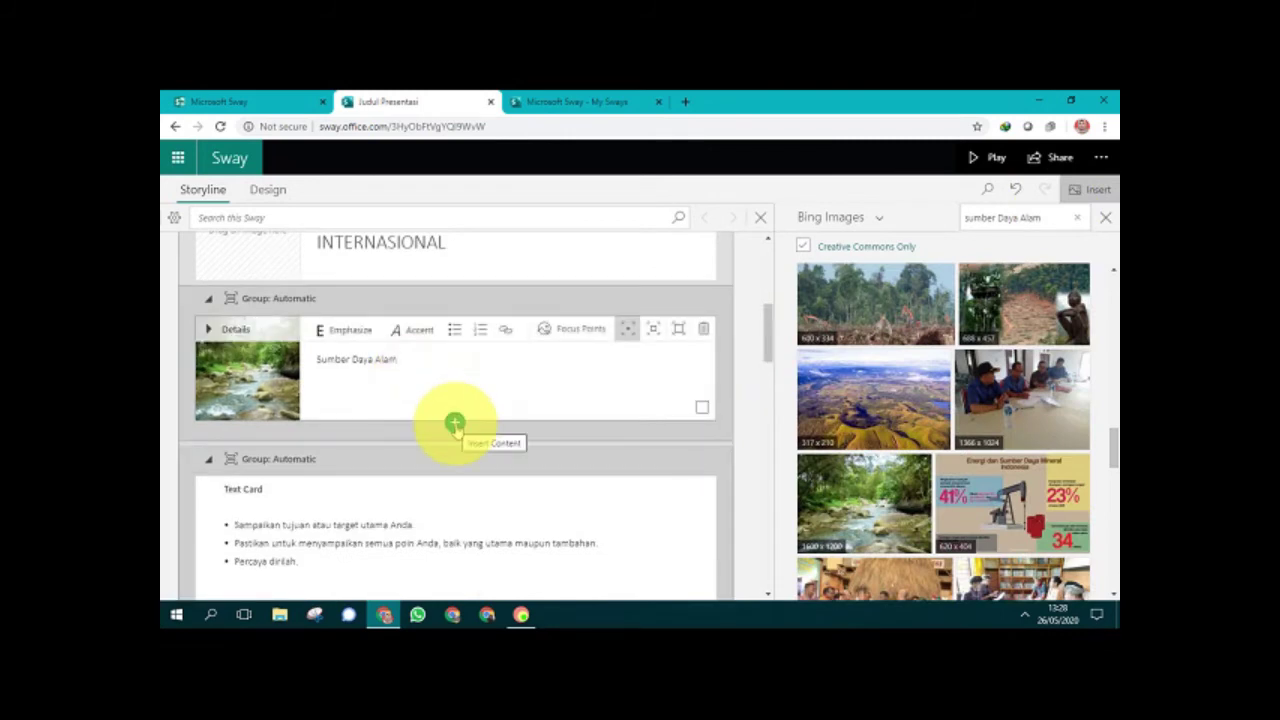
{"action": "left_click", "coordinate": [455, 425]}
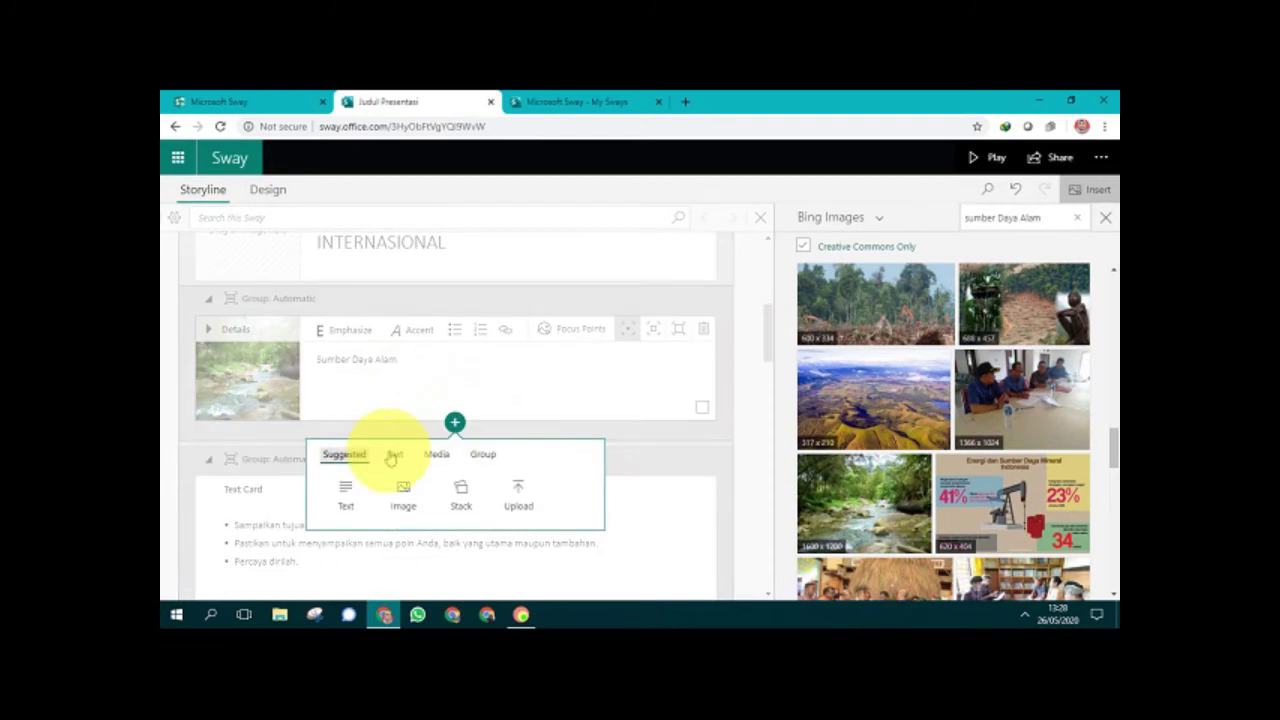
{"action": "left_click", "coordinate": [345, 497]}
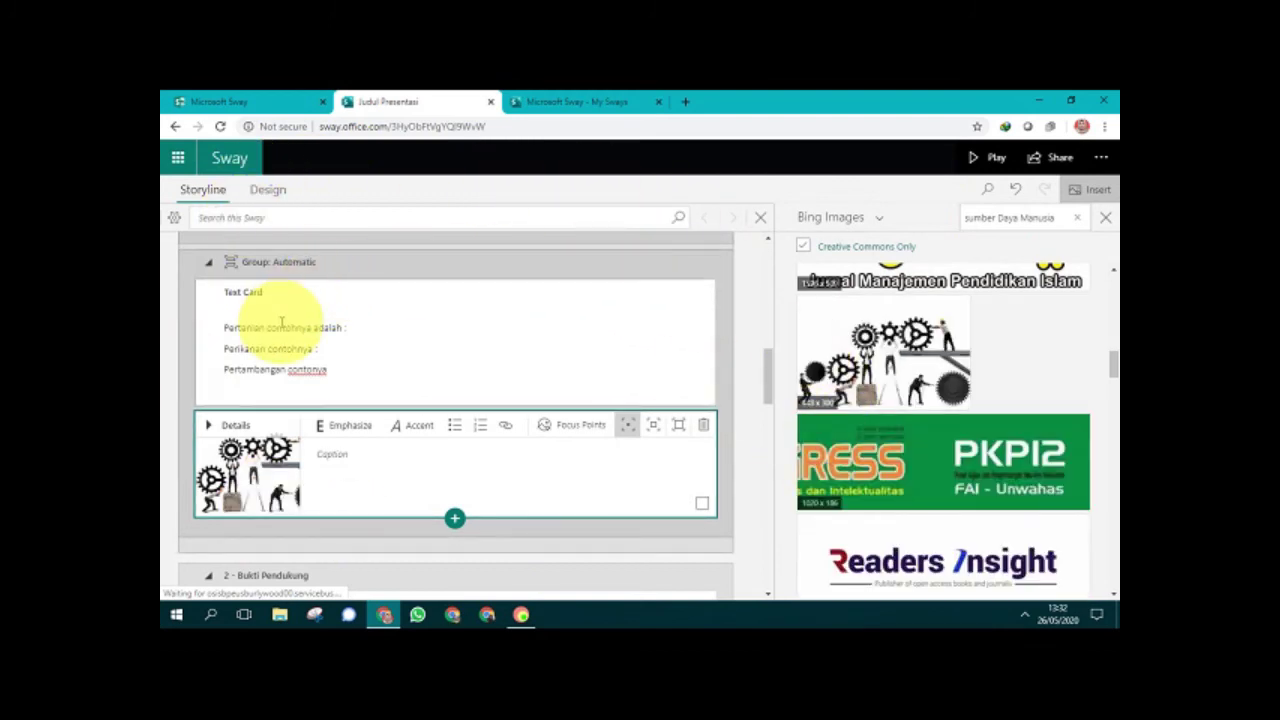
Step: Preview the Sway and examine how the title, the video and the first section heading are presented
{"action": "left_click", "coordinate": [996, 163]}
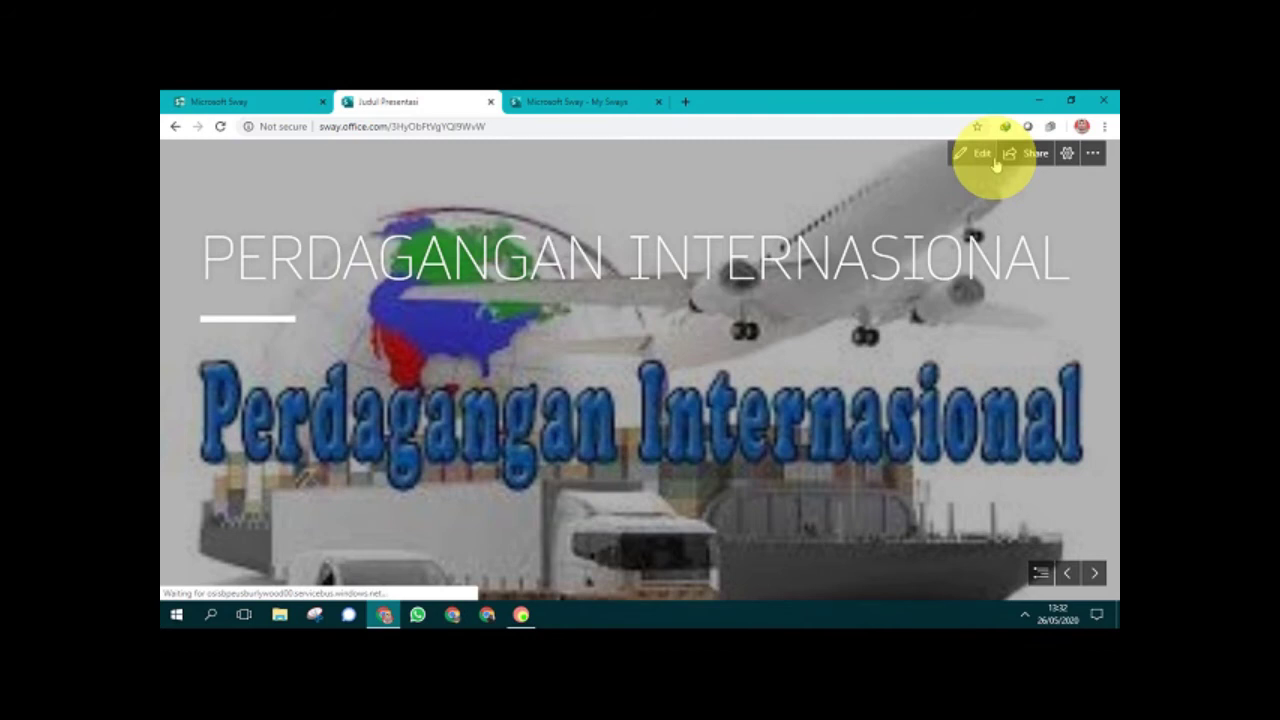
{"action": "key", "text": "Right"}
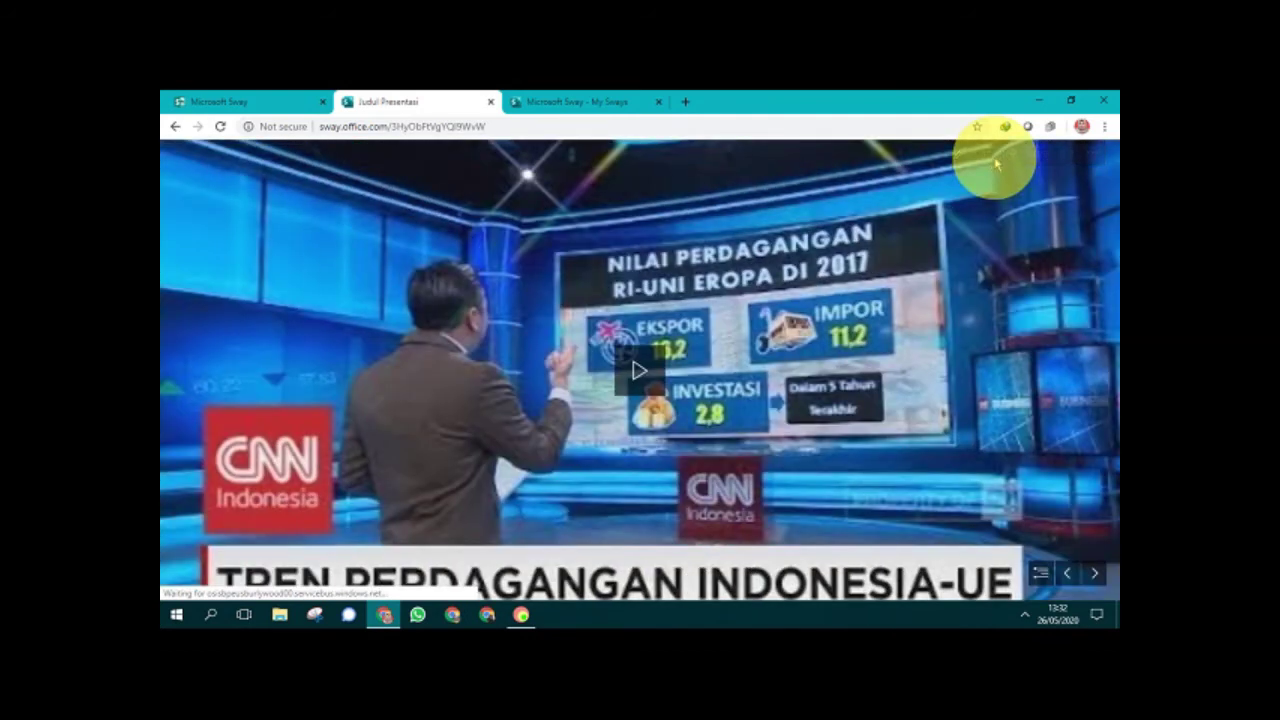
{"action": "key", "text": "Left"}
{"action": "key", "text": "Right"}
{"action": "scroll", "coordinate": [995, 164], "scroll_direction": "up", "scroll_amount": 1}
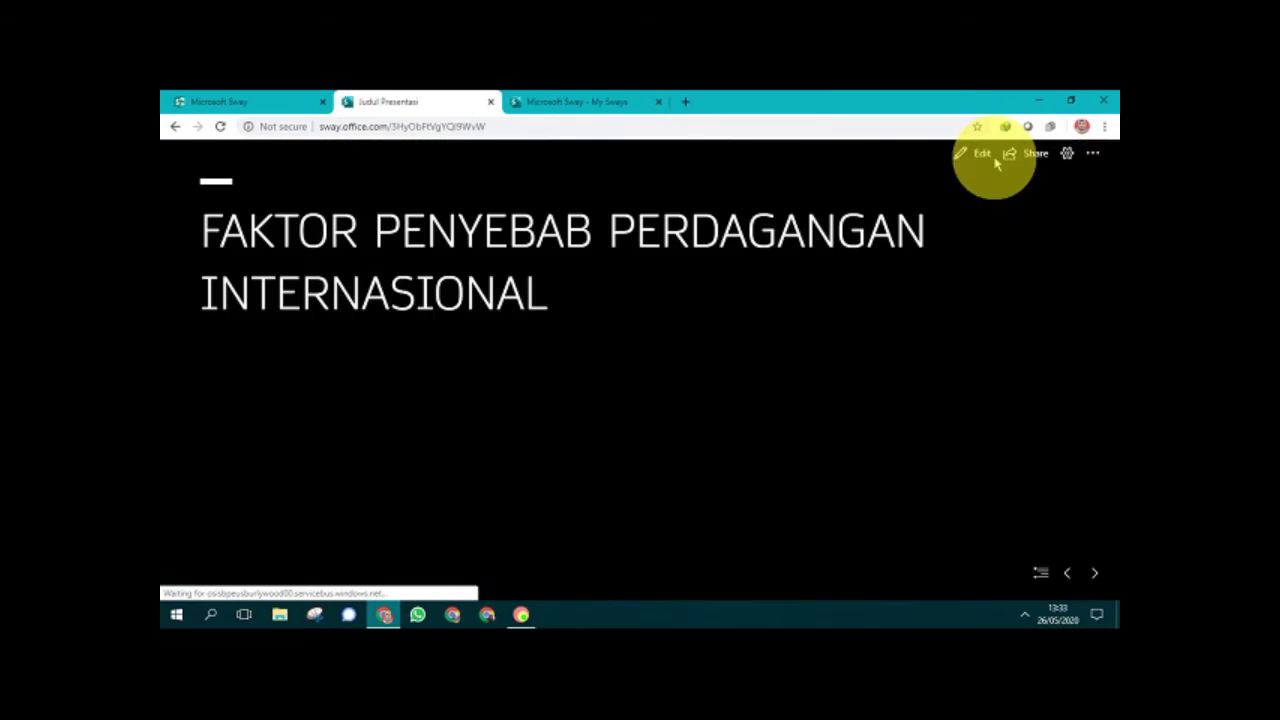
{"action": "scroll", "coordinate": [995, 164], "scroll_direction": "down", "scroll_amount": 1}
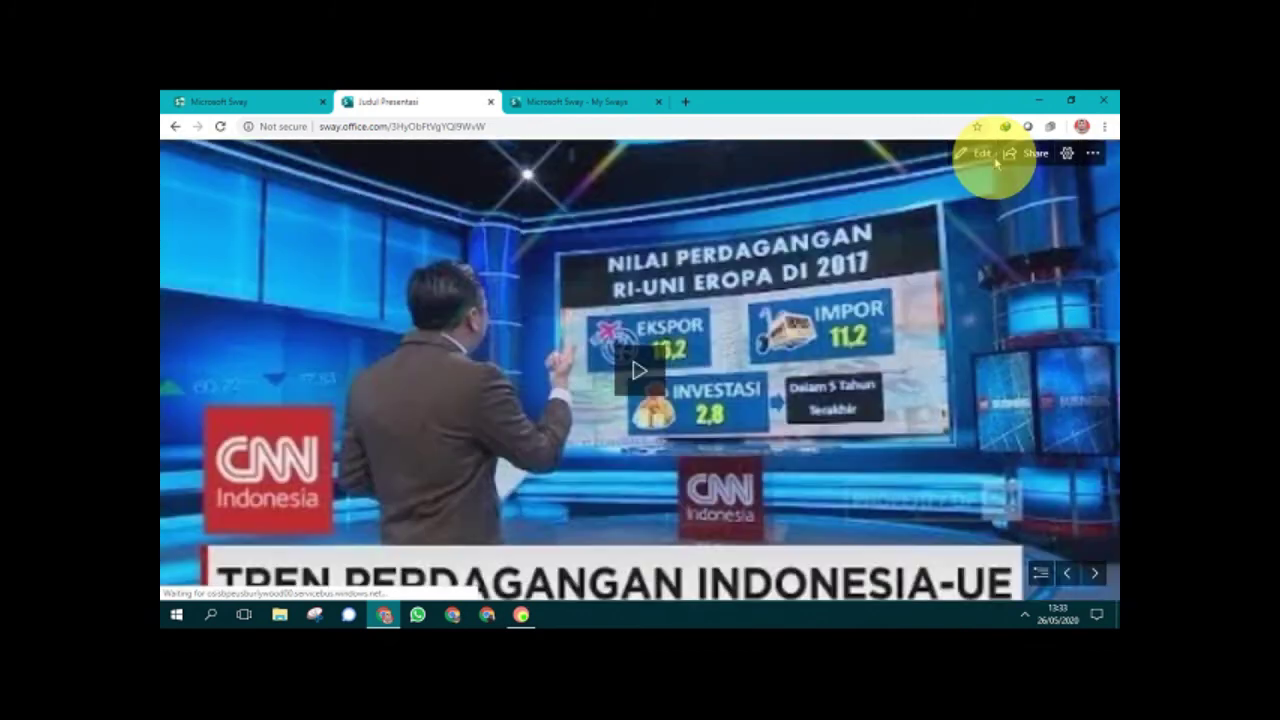
{"action": "scroll", "coordinate": [995, 164], "scroll_direction": "up", "scroll_amount": 1}
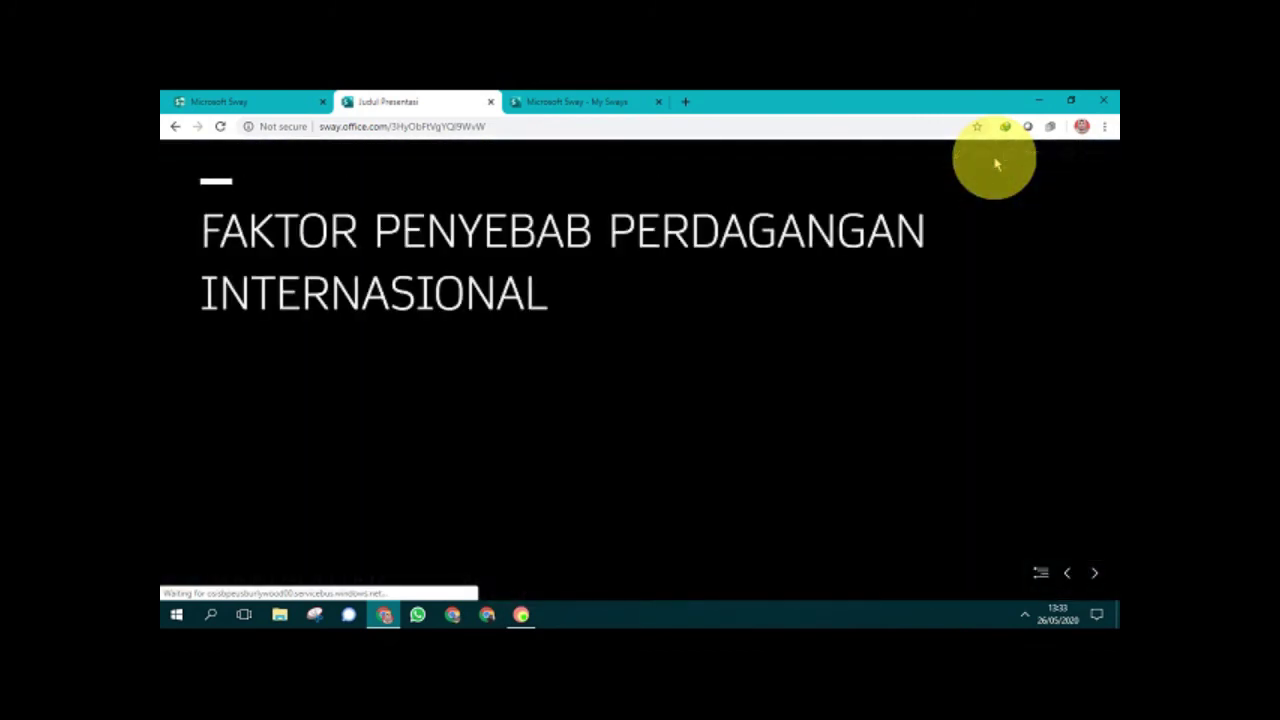
{"action": "scroll", "coordinate": [995, 164], "scroll_direction": "down", "scroll_amount": 1}
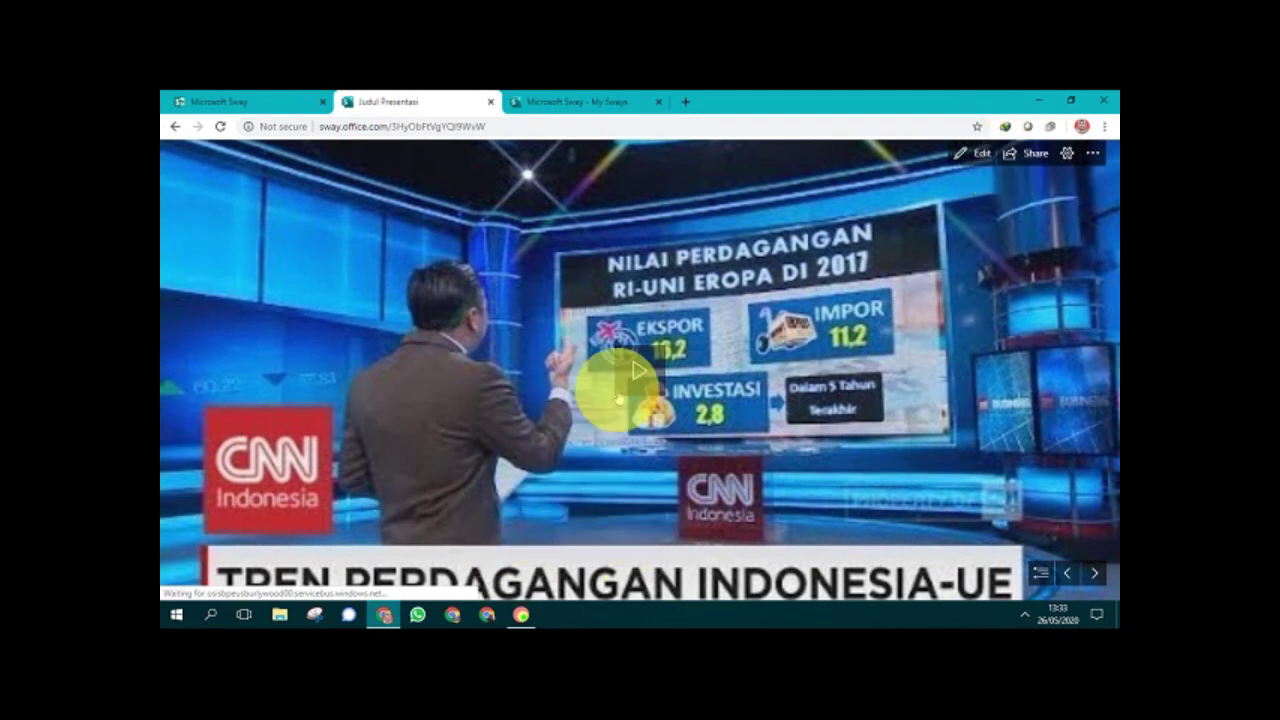
Step: Play the embedded CNN video in the preview, pausing and resuming it and dismissing the related-video suggestions
{"action": "left_click", "coordinate": [638, 372]}
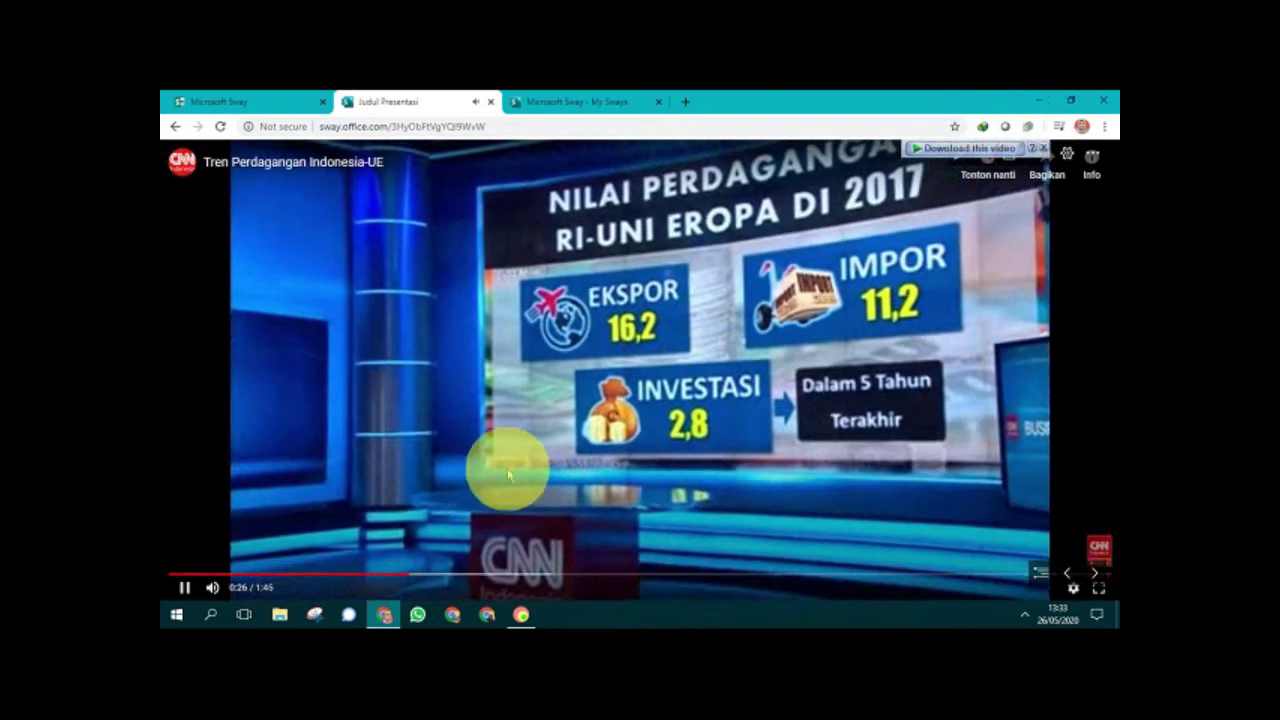
{"action": "left_click", "coordinate": [646, 388]}
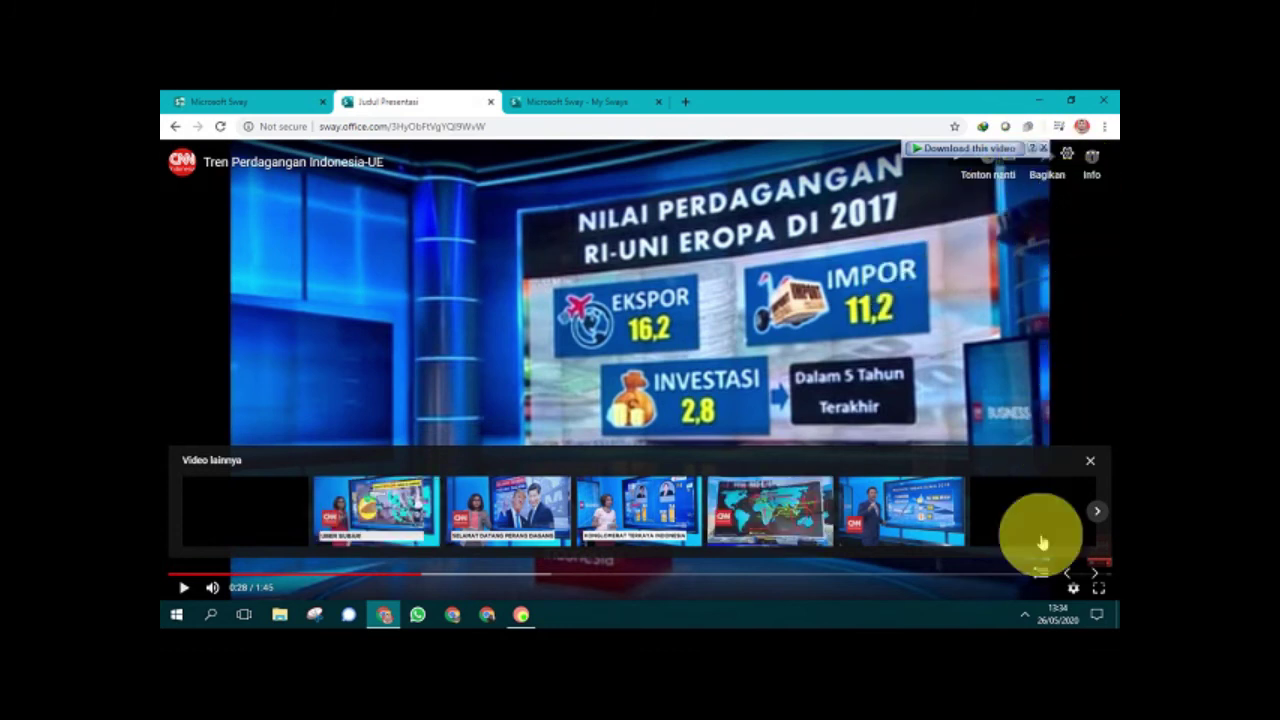
{"action": "left_click", "coordinate": [1091, 465]}
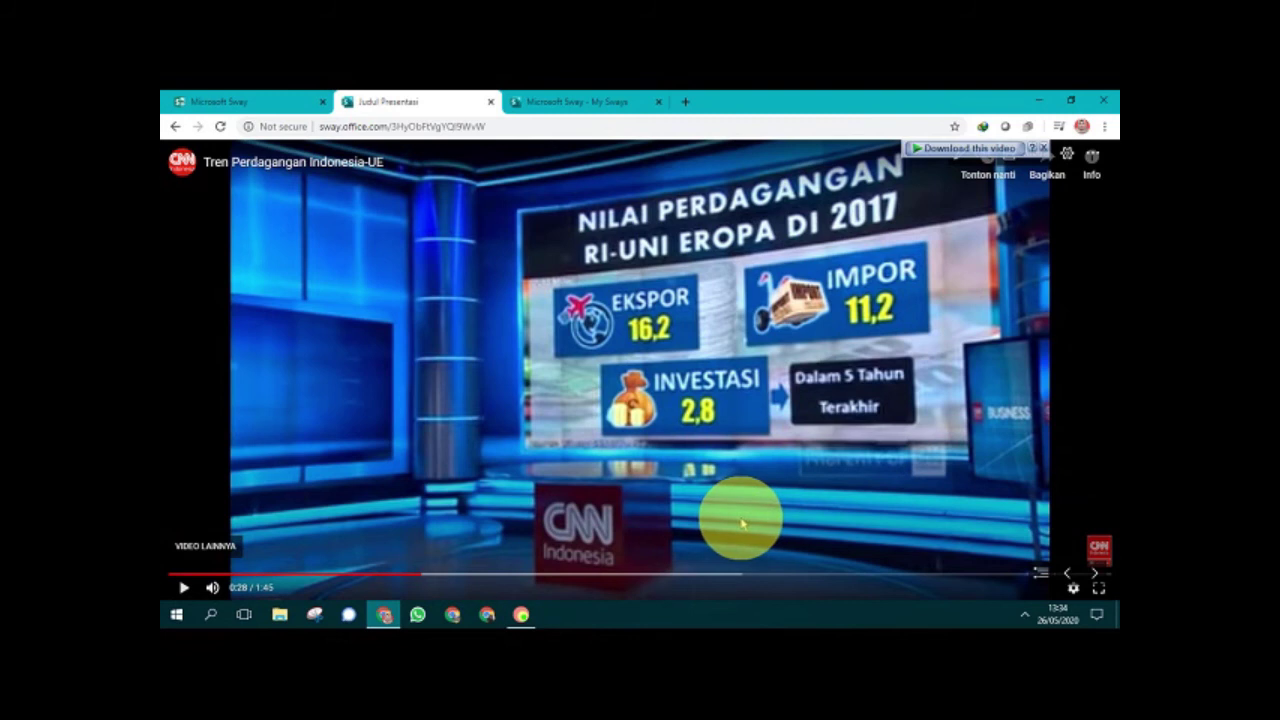
{"action": "left_click", "coordinate": [1083, 607]}
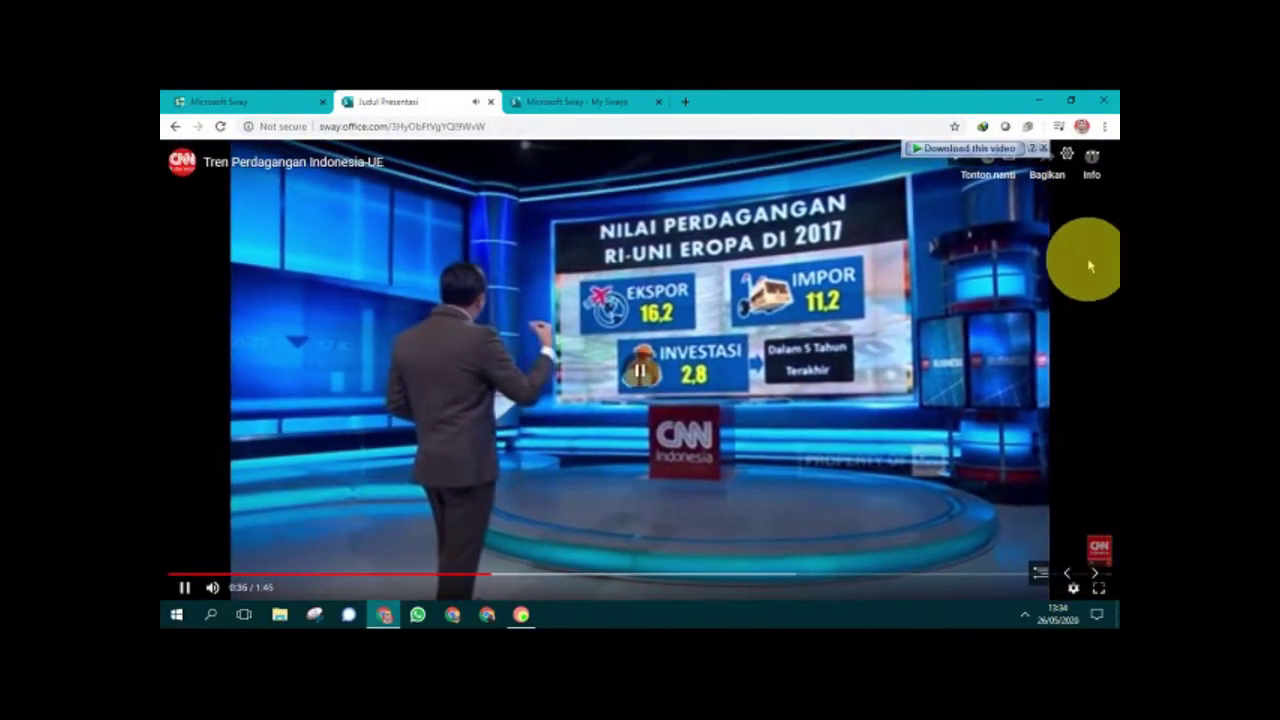
{"action": "left_click", "coordinate": [1088, 265]}
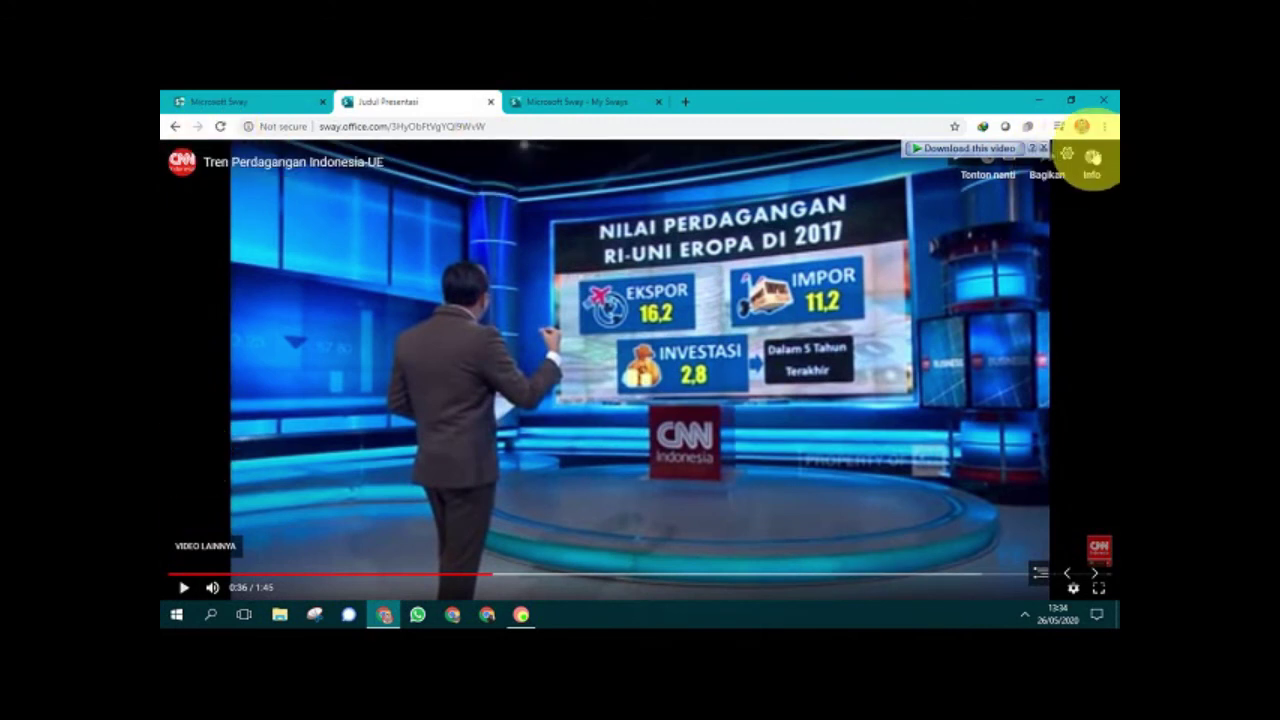
{"action": "left_click", "coordinate": [1086, 251]}
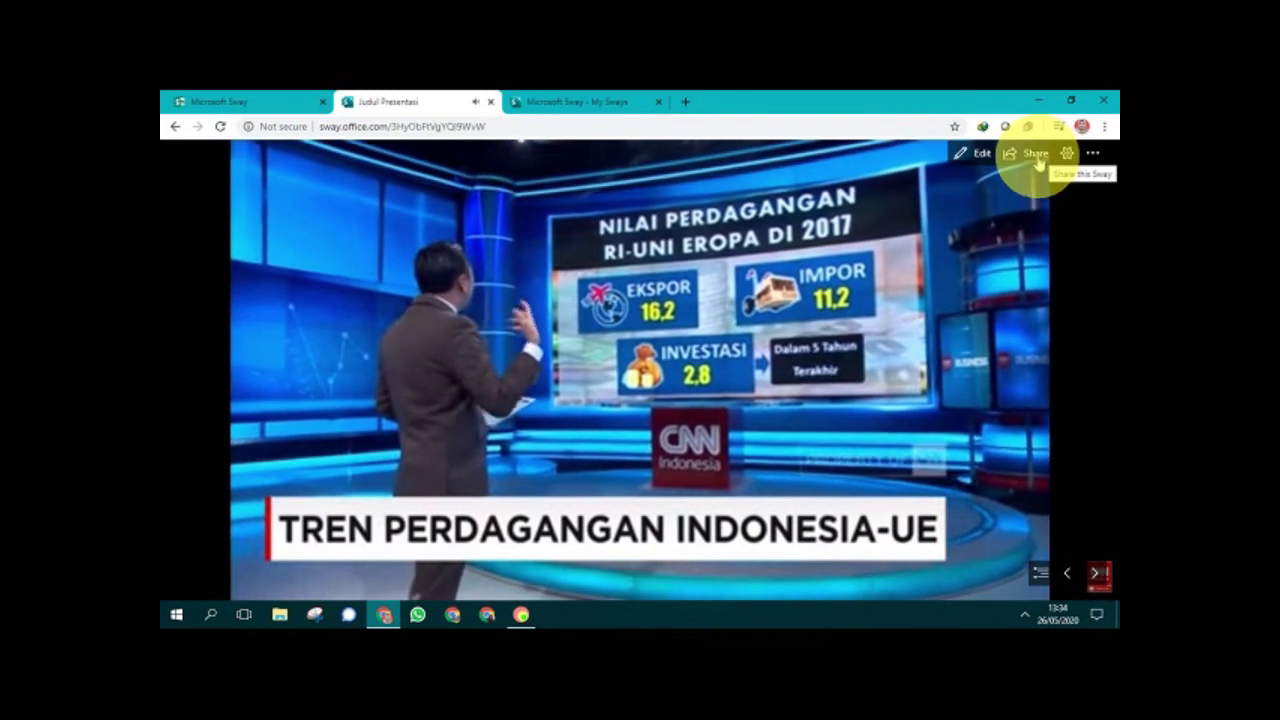
Step: Share the Sway with anyone with a link, copying its view link, and expand the additional sharing options
{"action": "left_click", "coordinate": [1033, 156]}
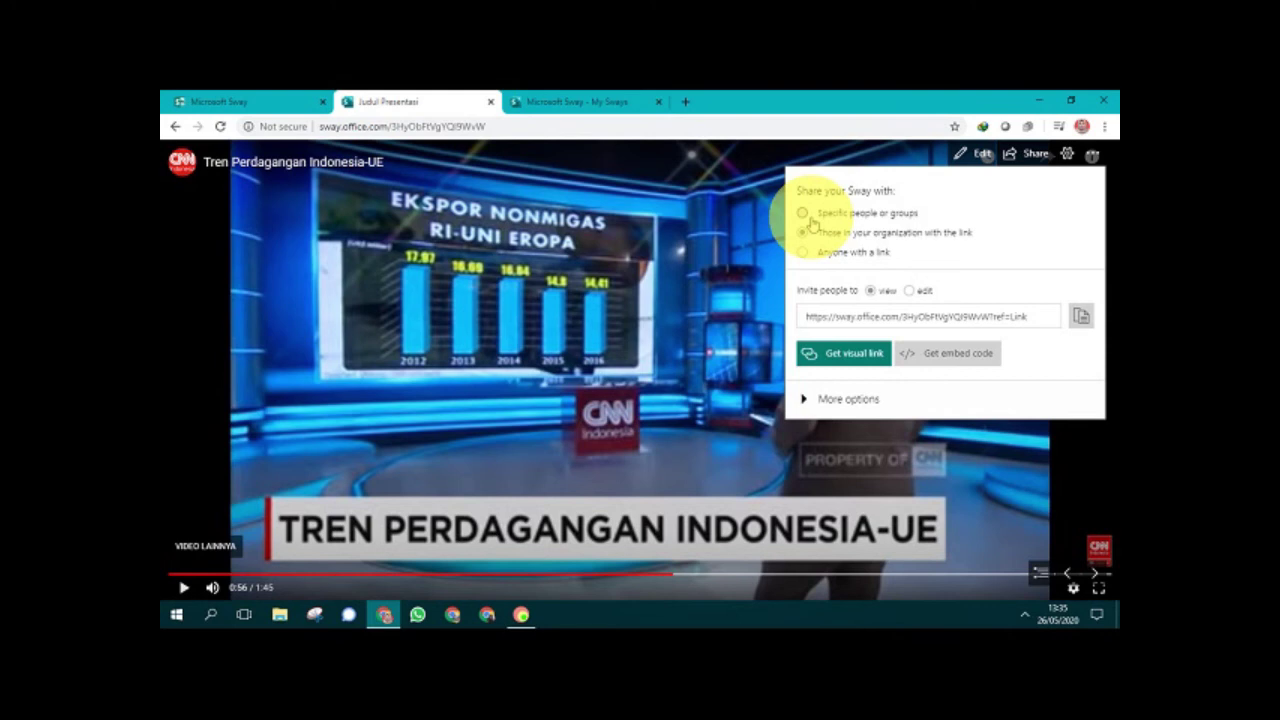
{"action": "left_click", "coordinate": [832, 261]}
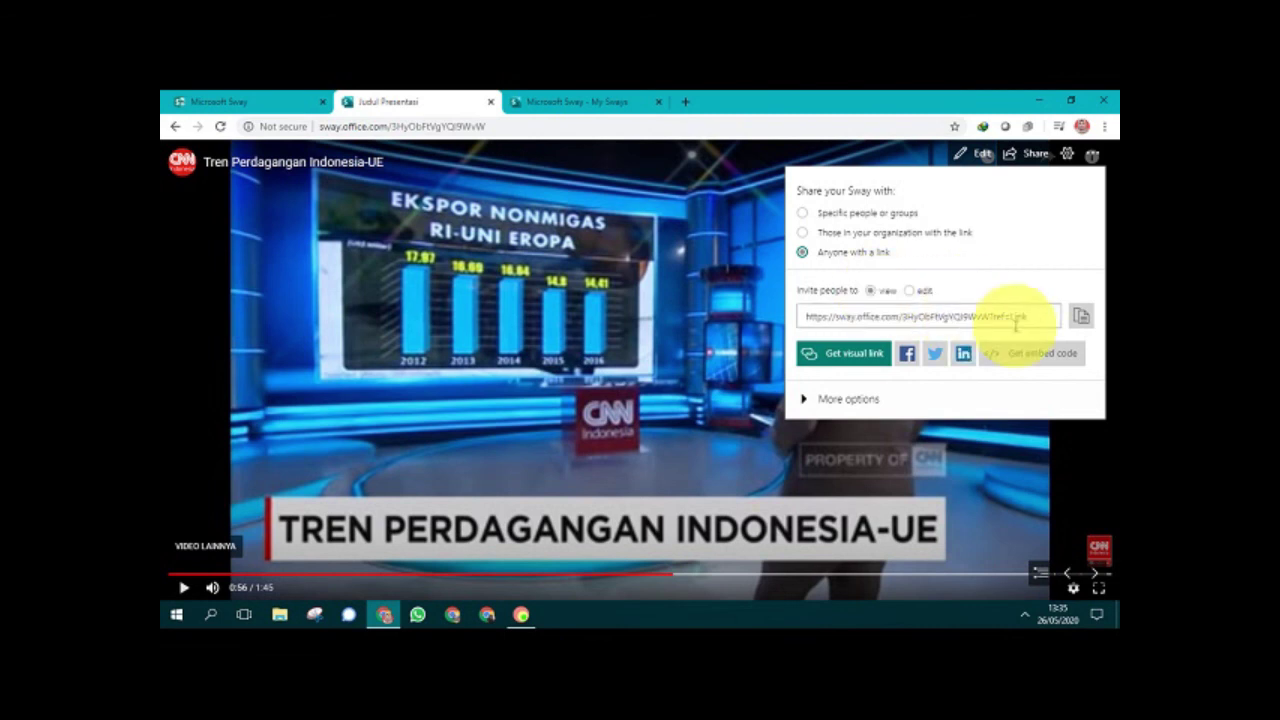
{"action": "left_click", "coordinate": [1081, 318]}
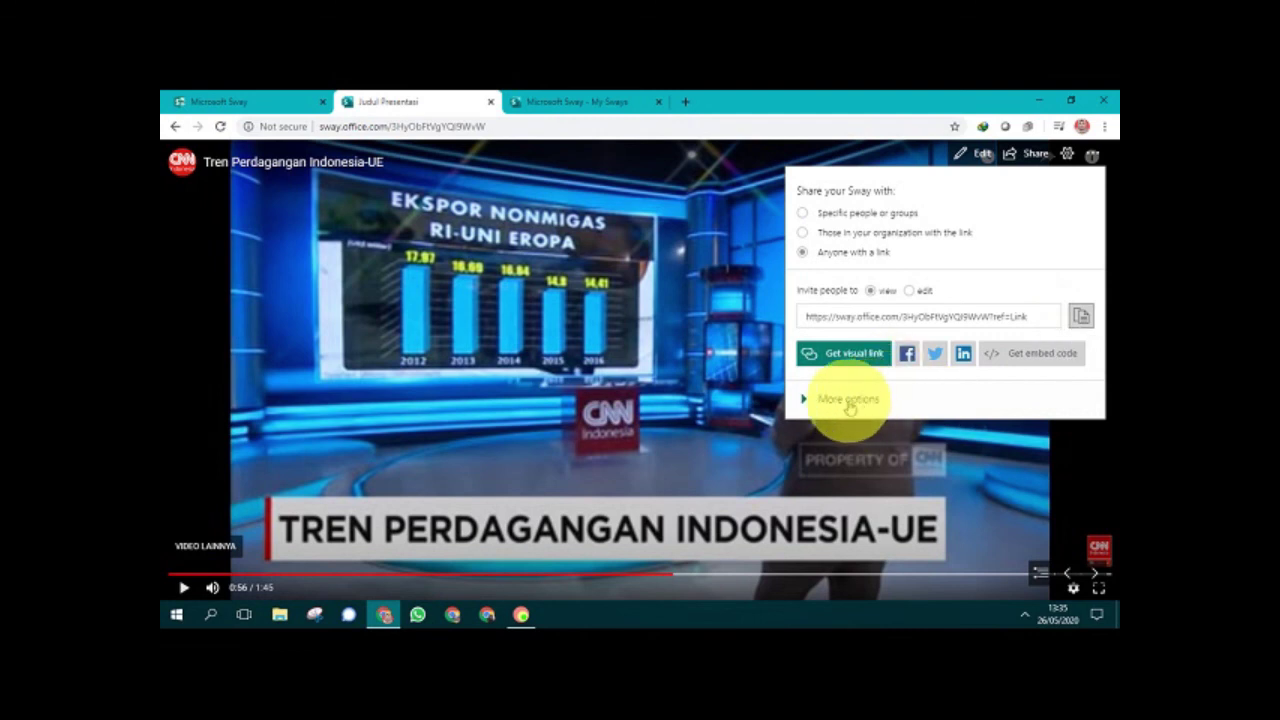
{"action": "left_click", "coordinate": [806, 399]}
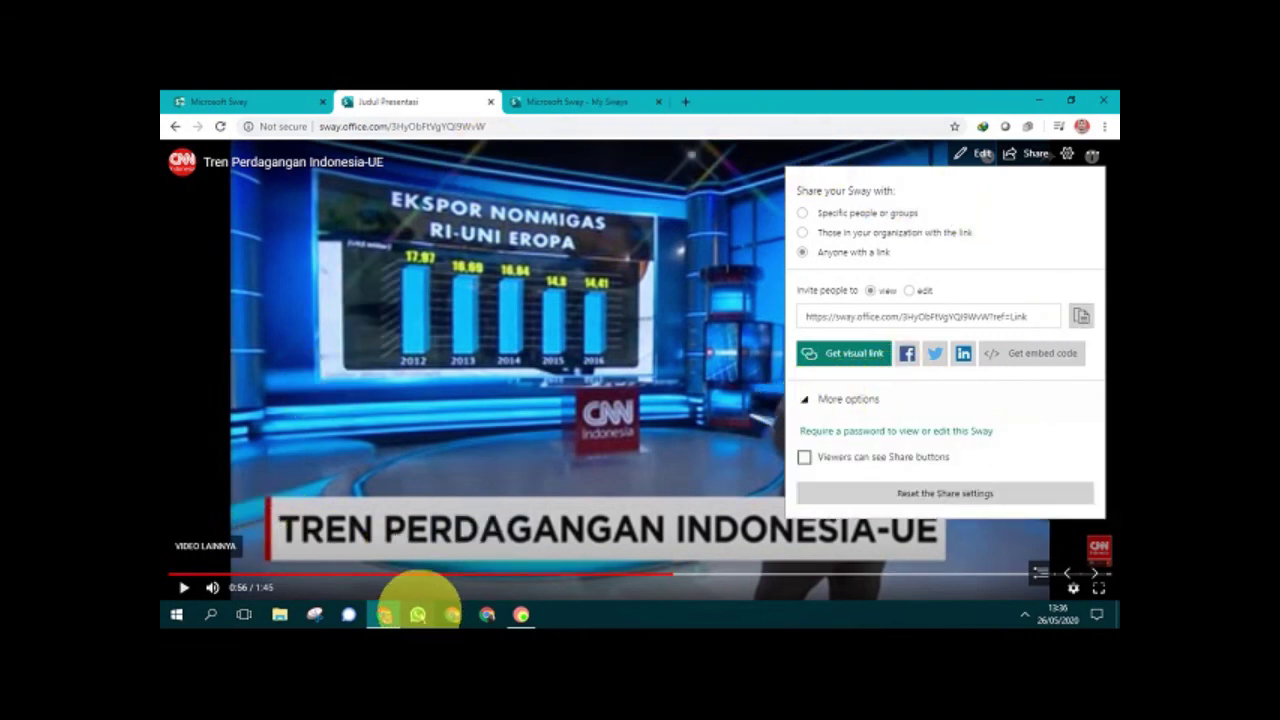
Step: Switch to Google Classroom in a new browser tab and open the class "IPS IX D"
{"action": "left_click", "coordinate": [684, 104]}
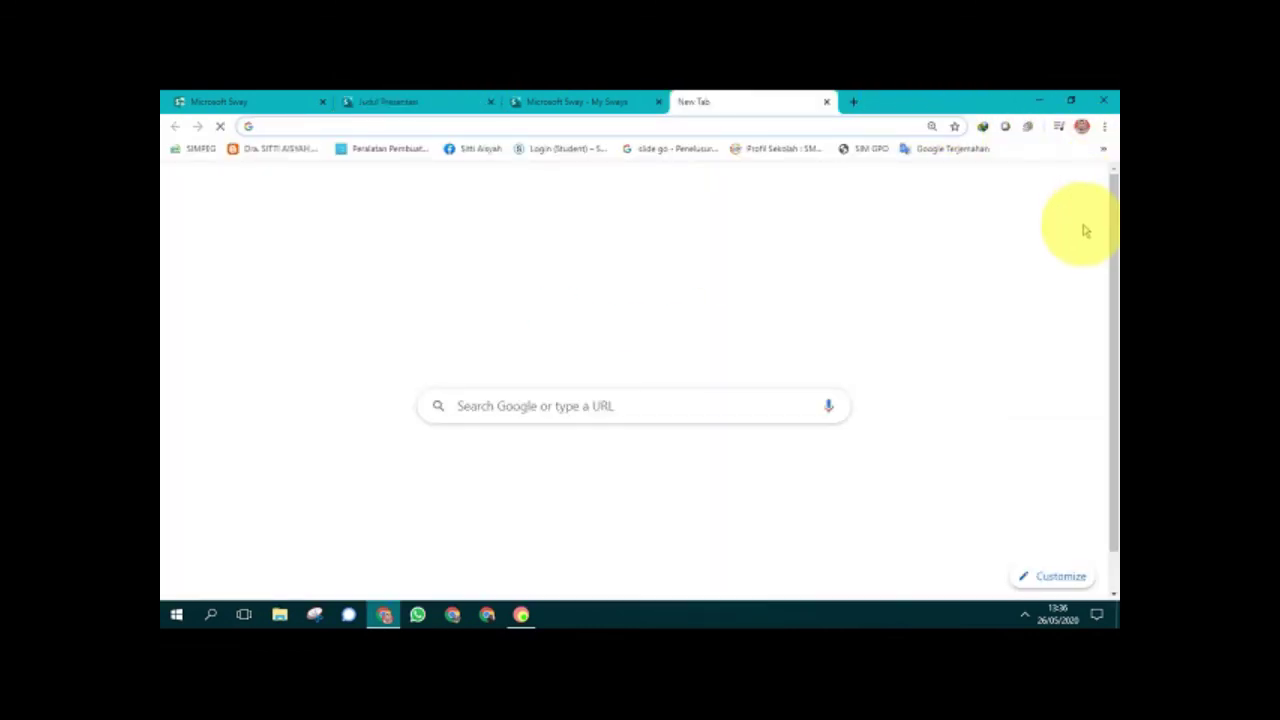
{"action": "left_click", "coordinate": [1047, 185]}
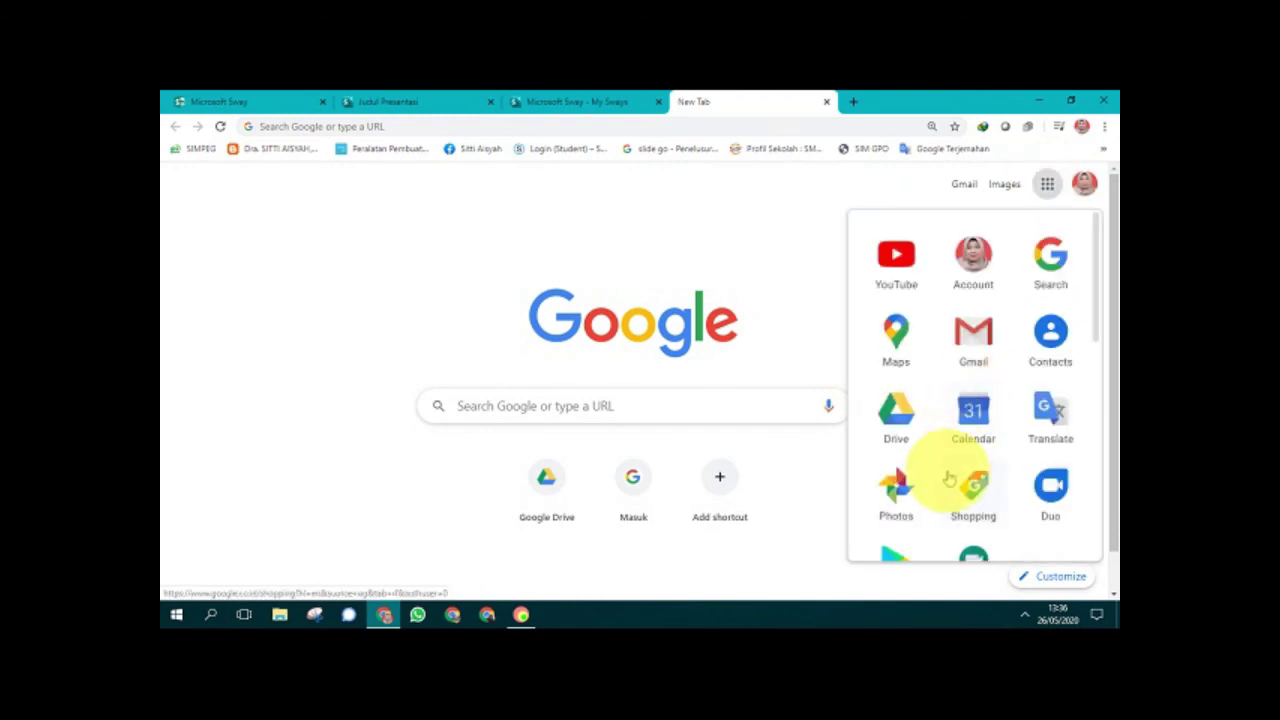
{"action": "left_click_drag", "start_coordinate": [1097, 300], "coordinate": [1109, 434]}
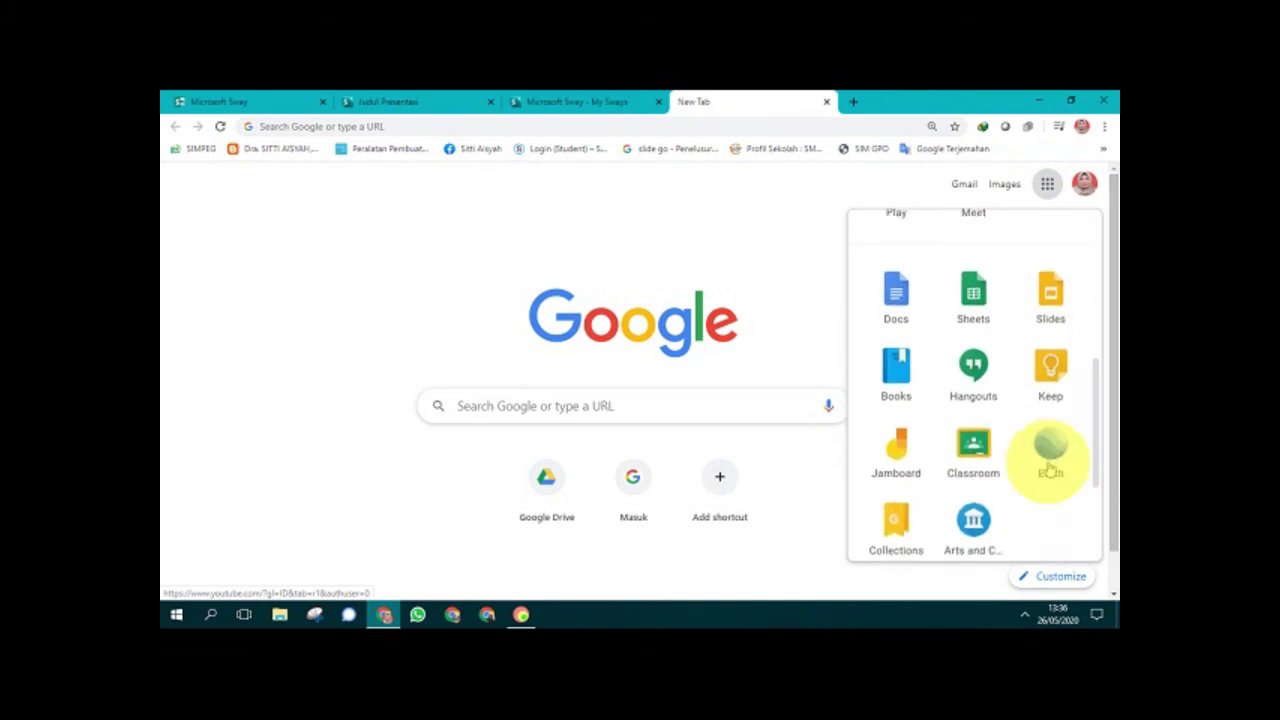
{"action": "left_click", "coordinate": [973, 445]}
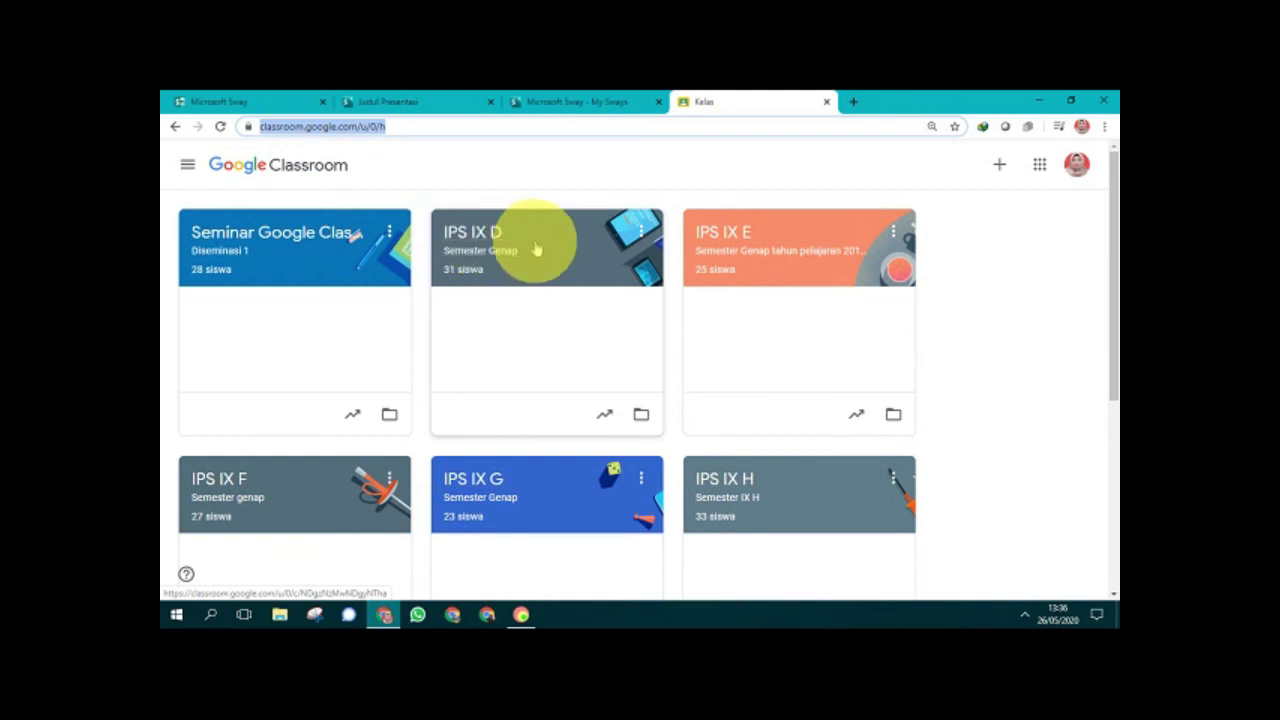
{"action": "left_click", "coordinate": [481, 247]}
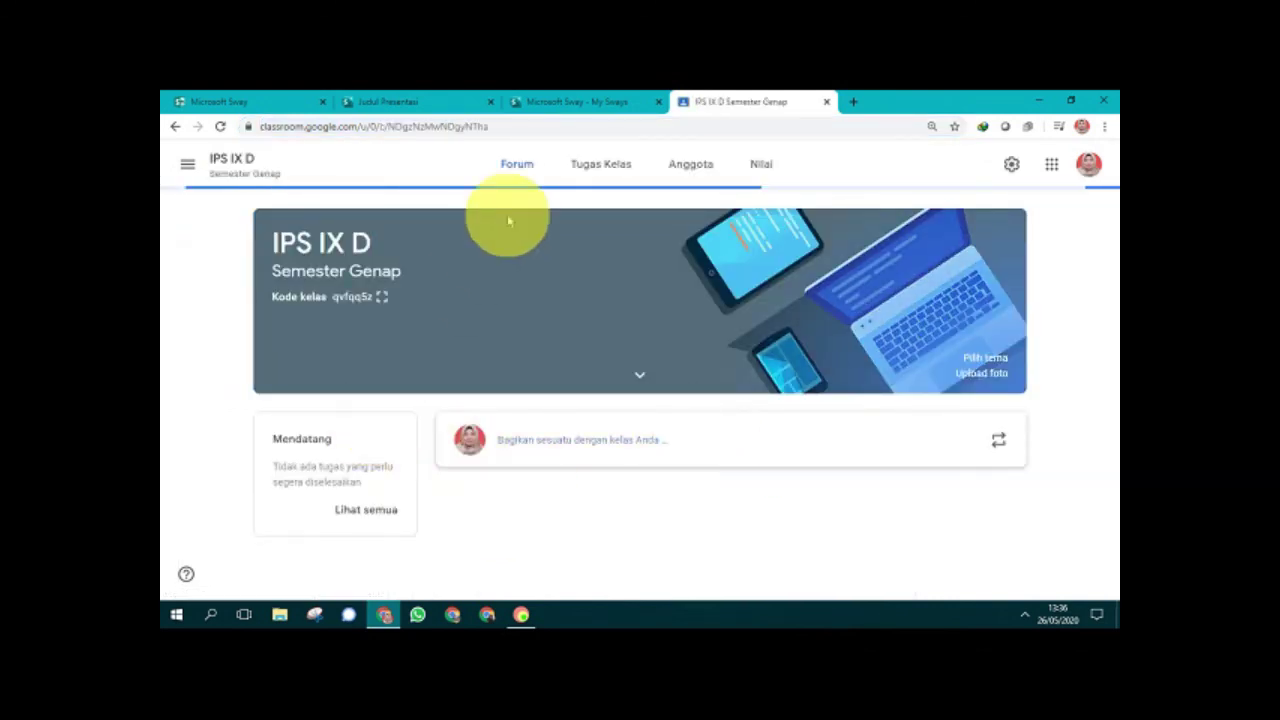
Step: Create a new material (Materi) in the class's Tugas Kelas section and title it "Materi Ekonomi Internasional"
{"action": "left_click", "coordinate": [601, 170]}
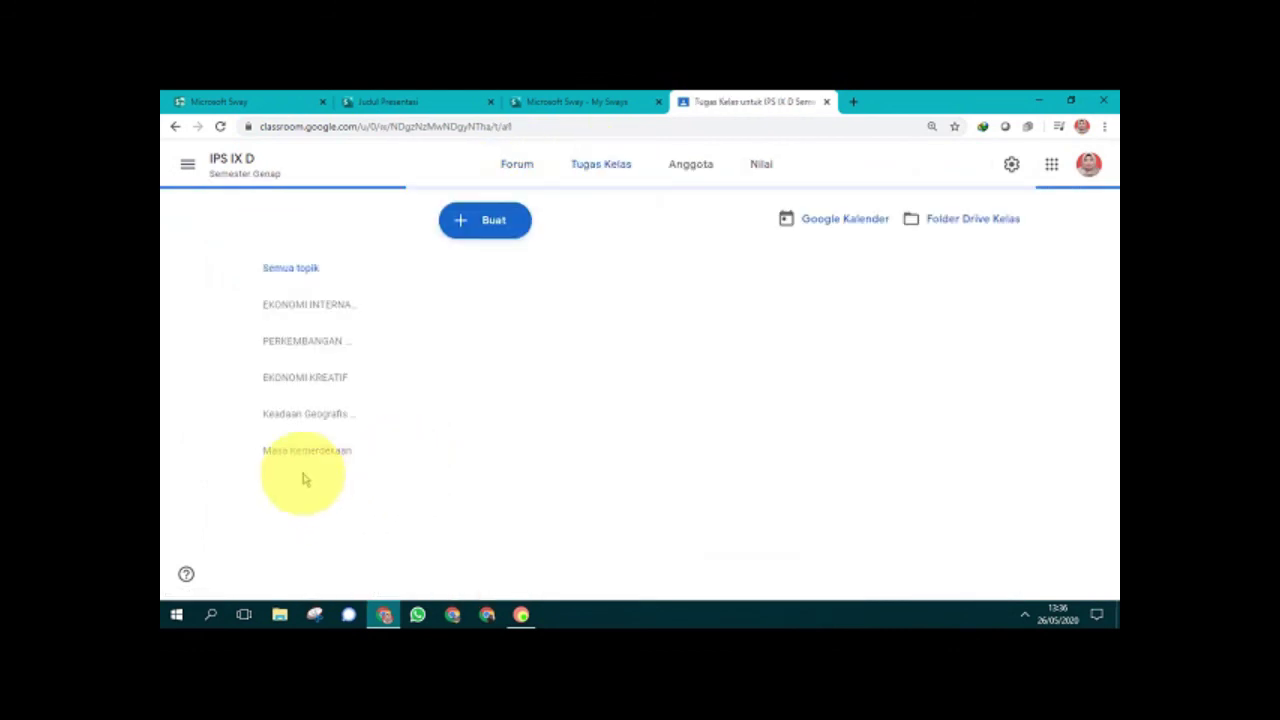
{"action": "left_click", "coordinate": [605, 168]}
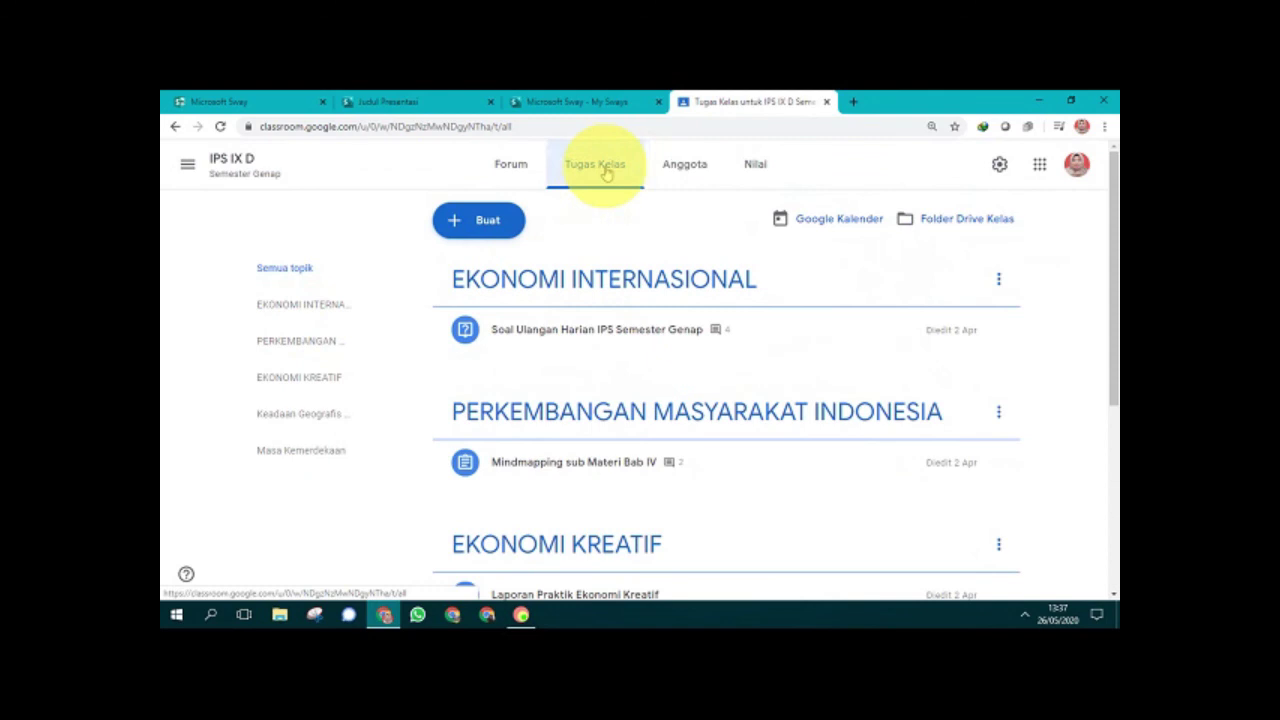
{"action": "left_click", "coordinate": [470, 222]}
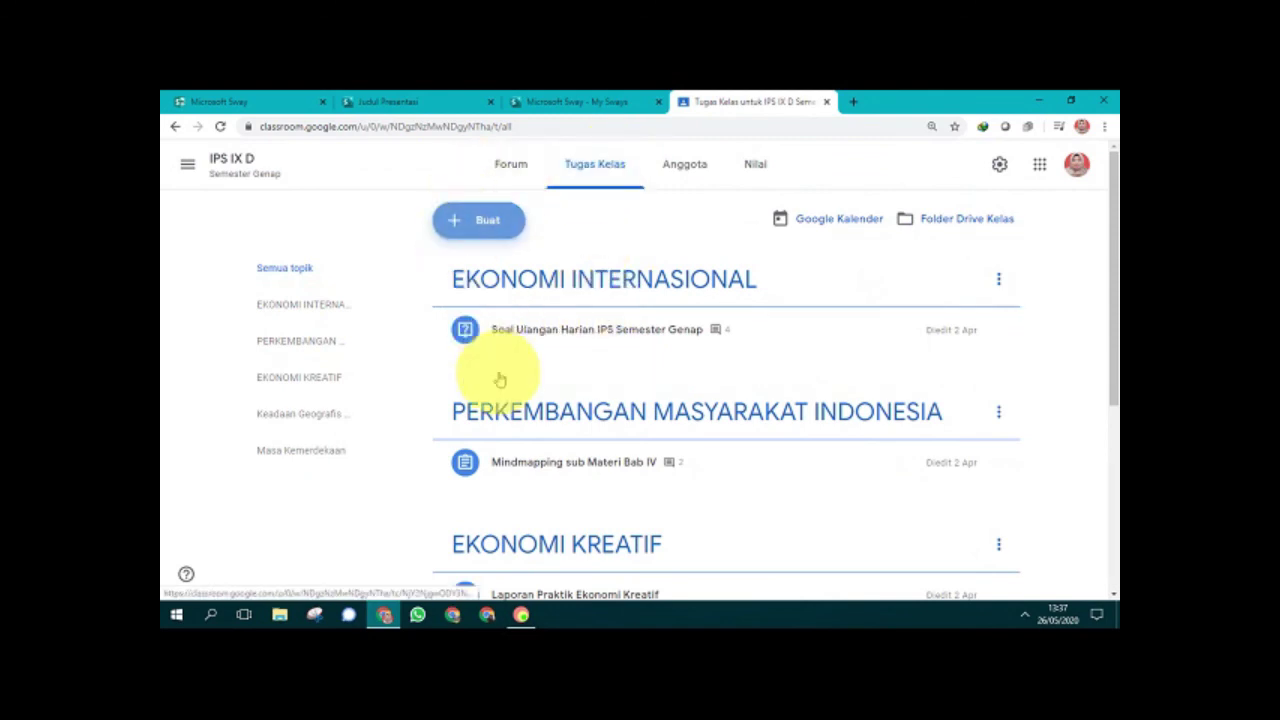
{"action": "left_click", "coordinate": [491, 340]}
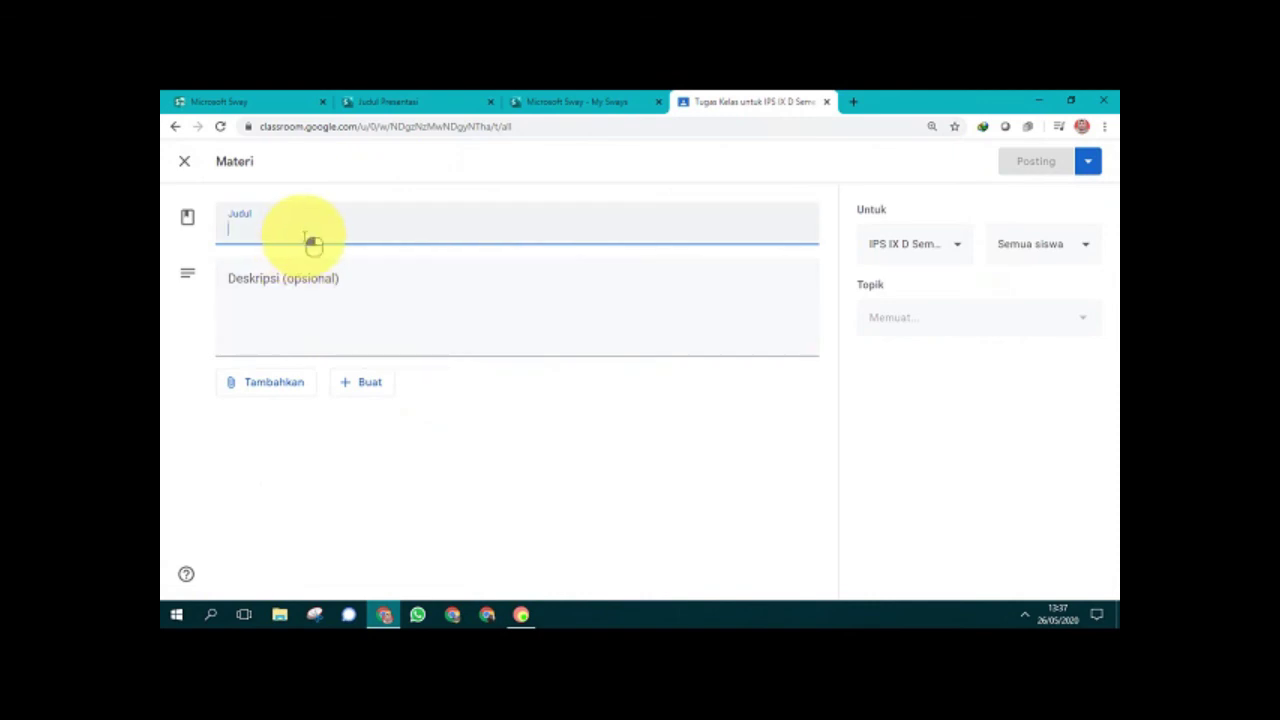
{"action": "key", "text": "ctrl+v"}
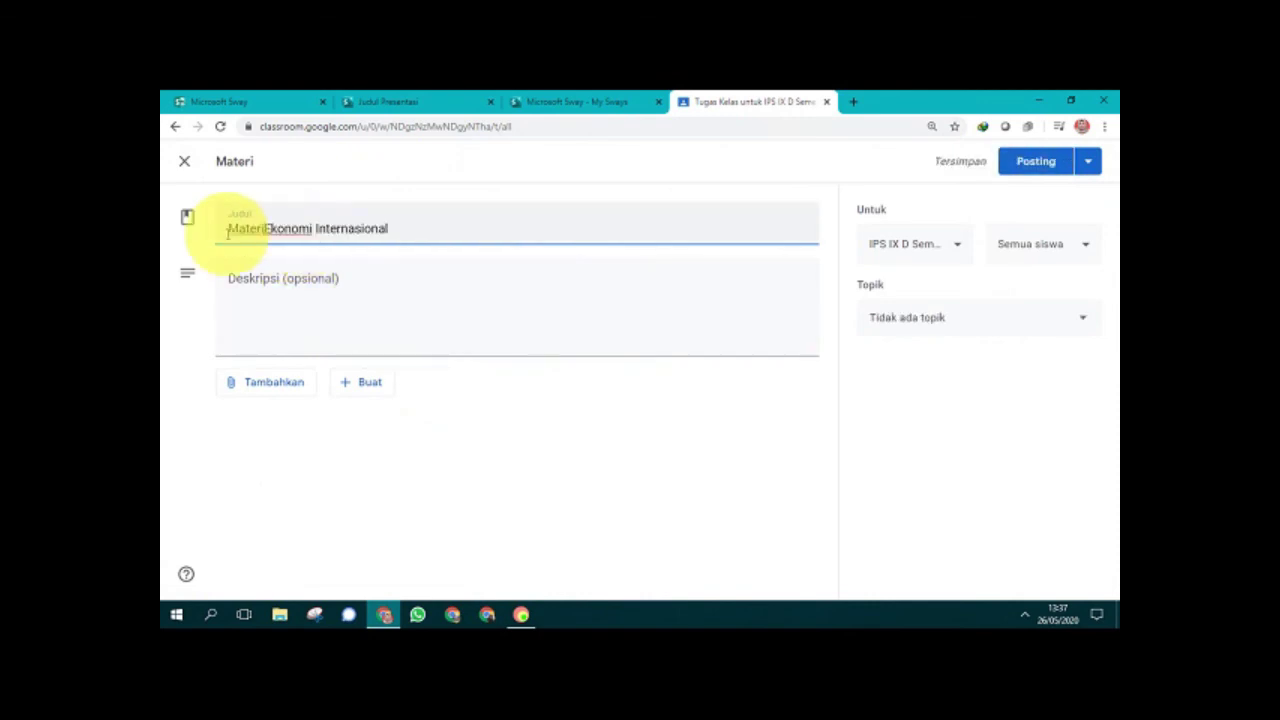
Step: Enter the material's description "PELAJARI MATERI INI, AKAN DATANG IBU BUAT PERTANYAANNYA"
{"action": "left_click", "coordinate": [249, 289]}
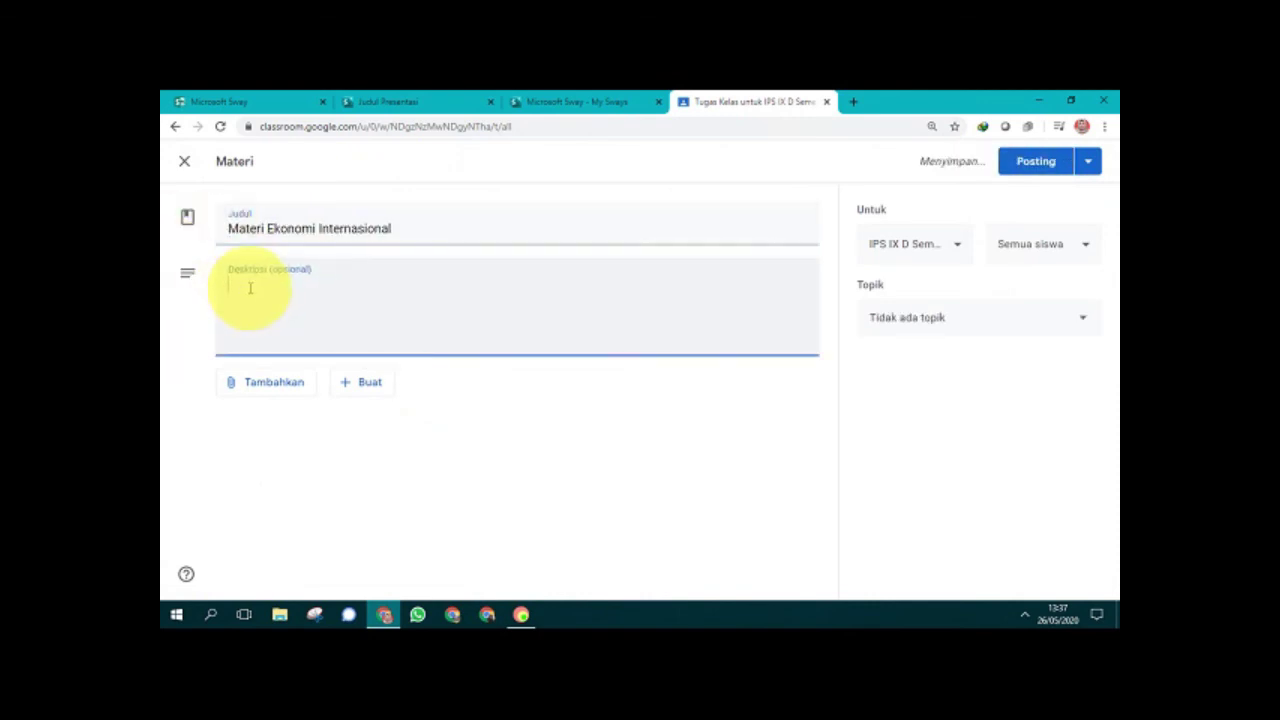
{"action": "type", "text": "PELAJARI MATE"}
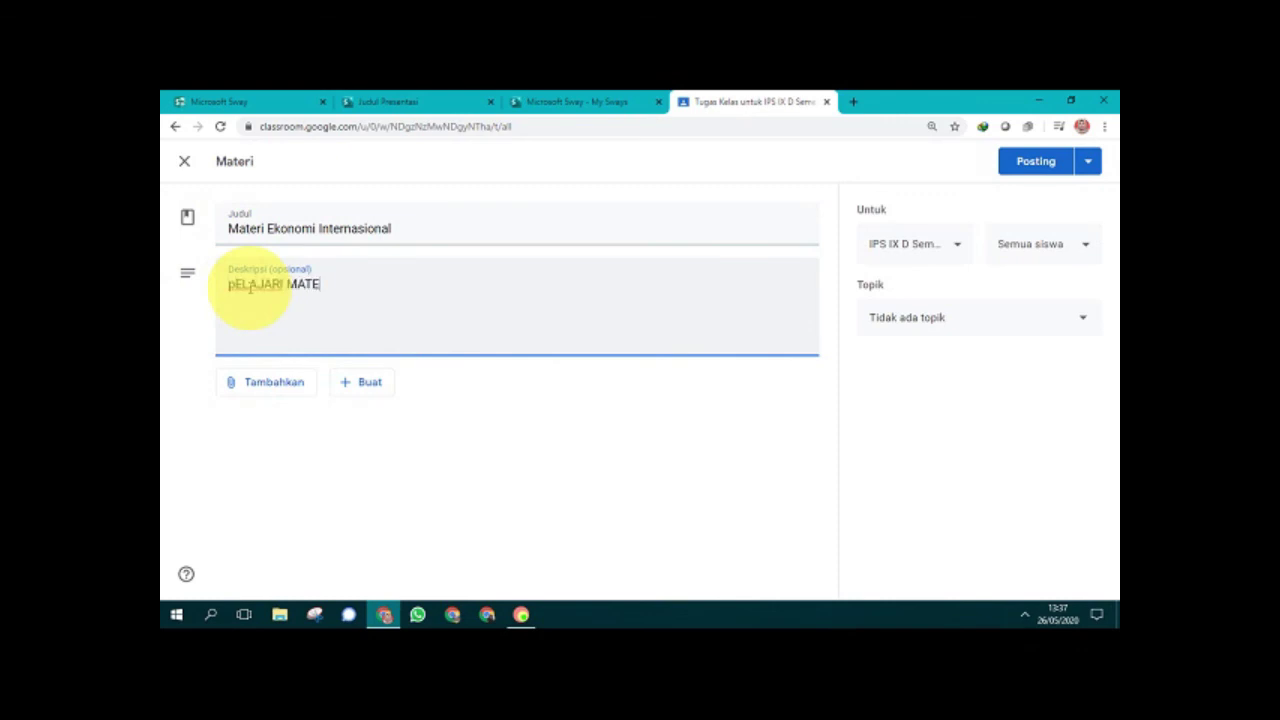
{"action": "type", "text": "RI INI, AKAN DATANG IBU BUAT PERTANYAANNYA"}
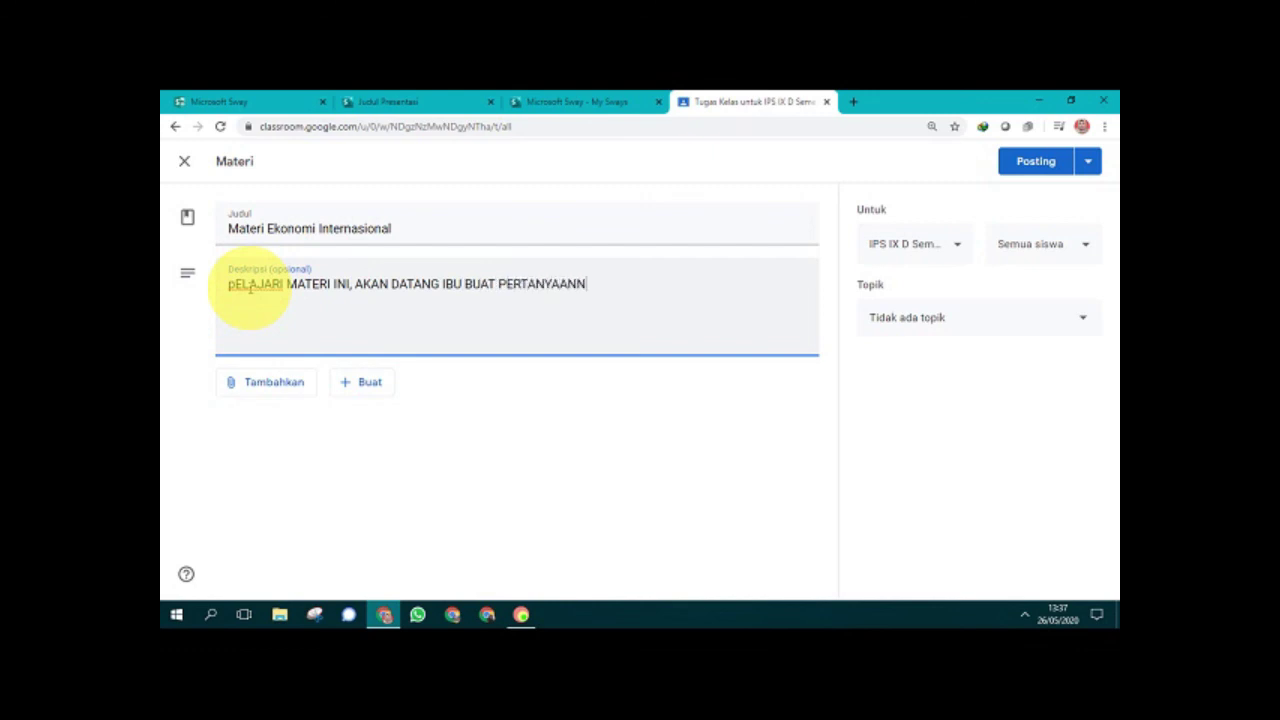
Step: Attach the copied Sway link to the material and assign the material to the topic EKONOMI INTERNASIONAL
{"action": "left_click", "coordinate": [279, 394]}
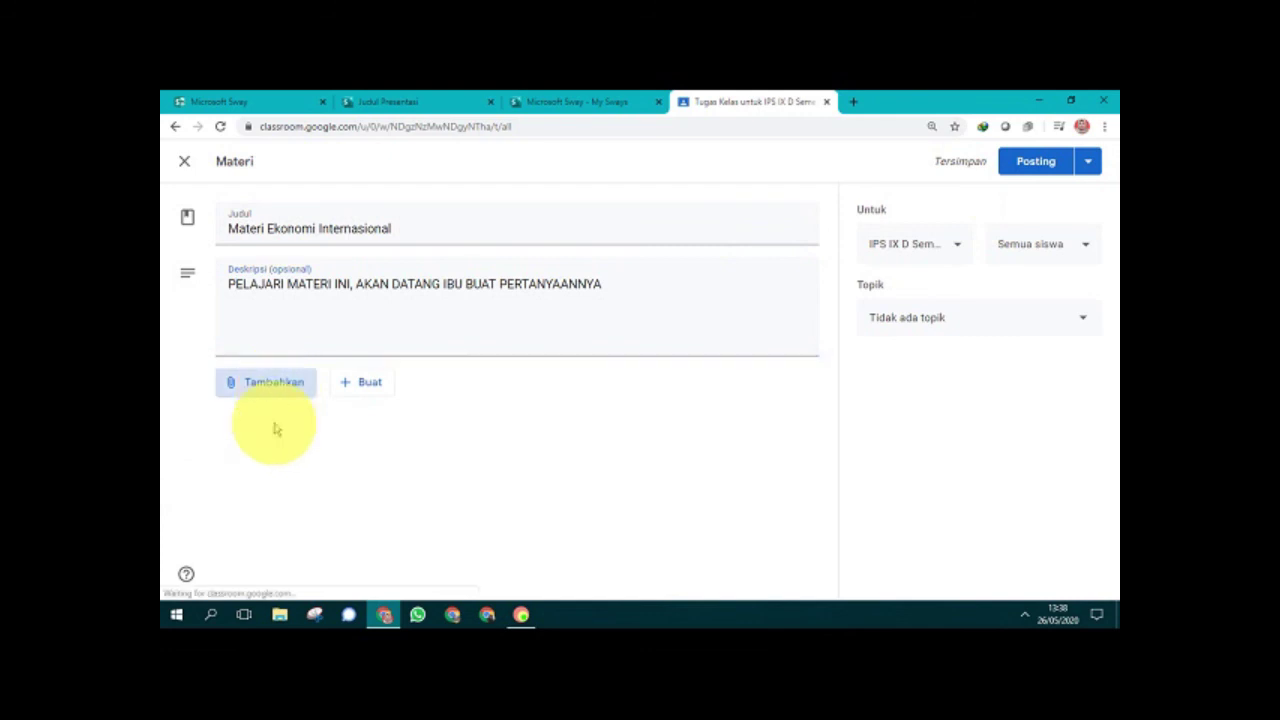
{"action": "left_click", "coordinate": [271, 441]}
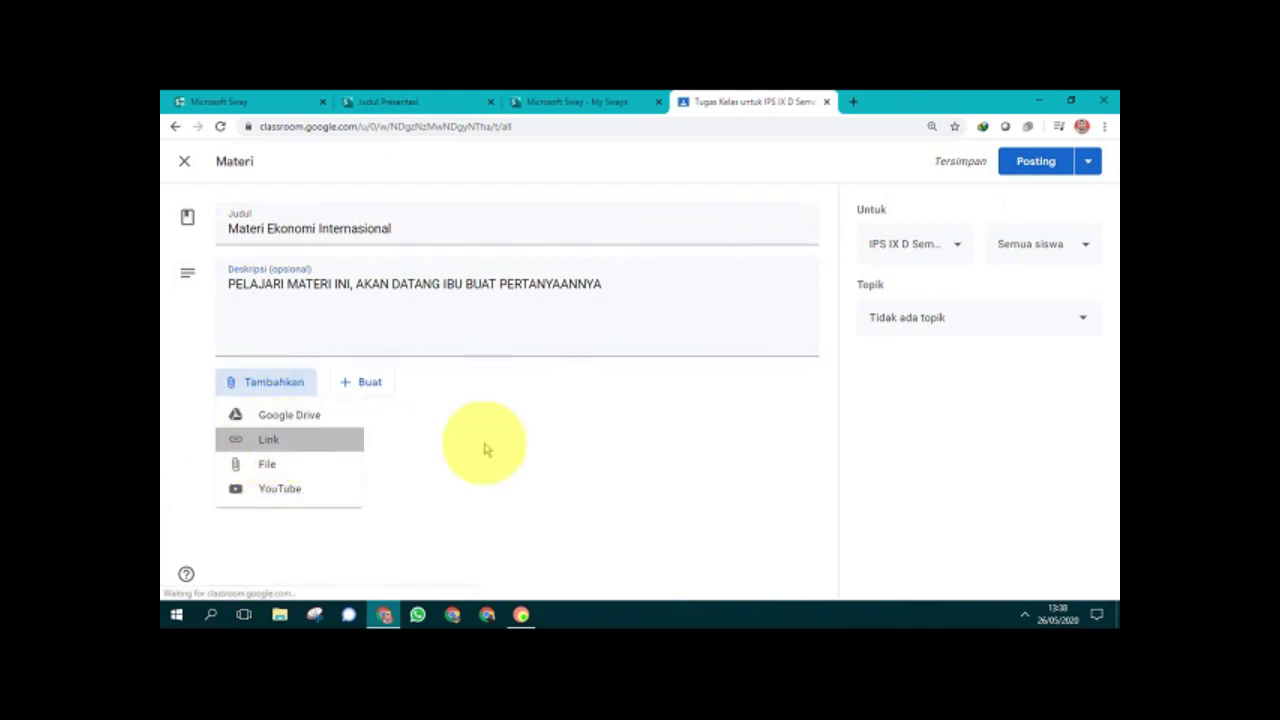
{"action": "right_click", "coordinate": [583, 378]}
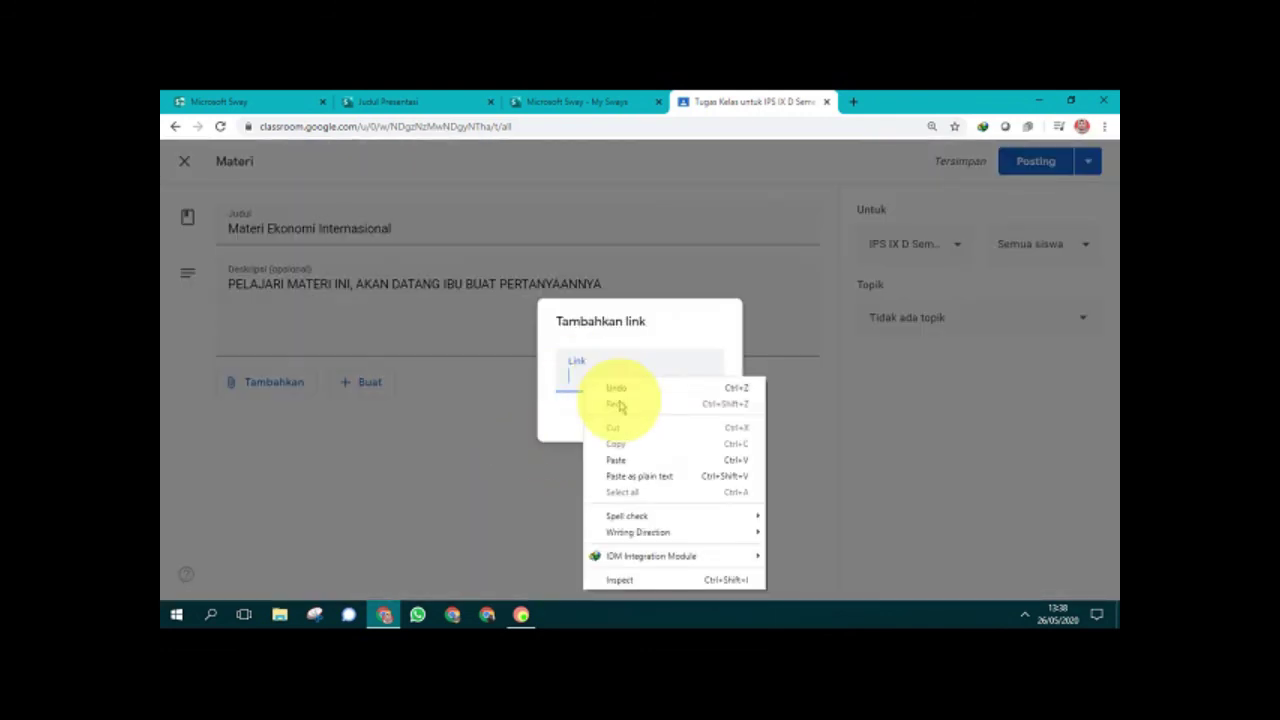
{"action": "left_click", "coordinate": [615, 460]}
{"action": "left_click", "coordinate": [671, 424]}
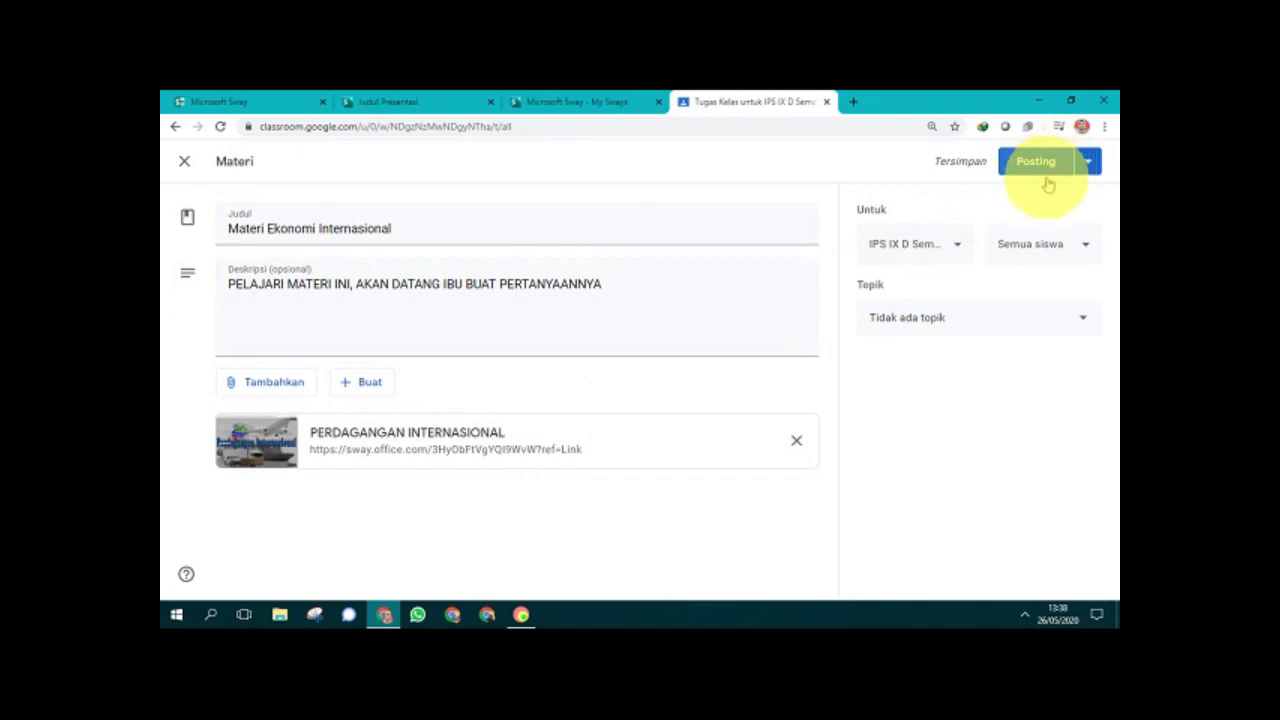
{"action": "left_click", "coordinate": [903, 328]}
{"action": "left_click", "coordinate": [902, 416]}
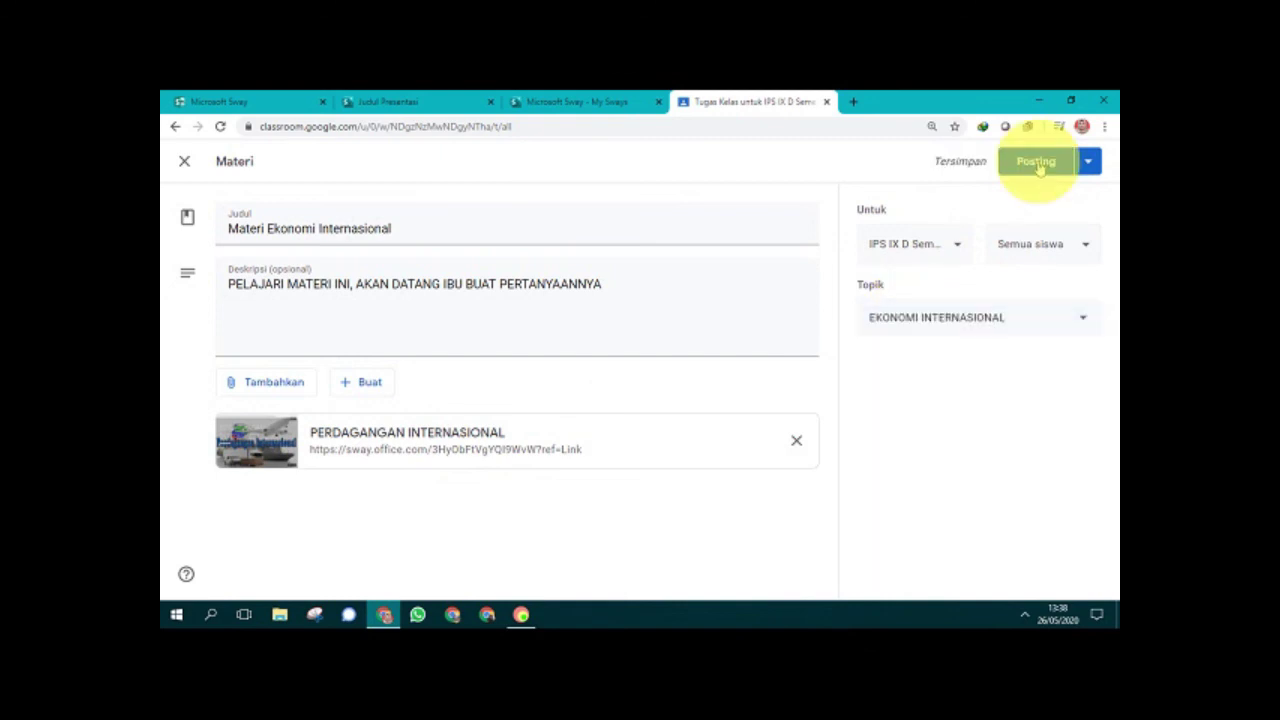